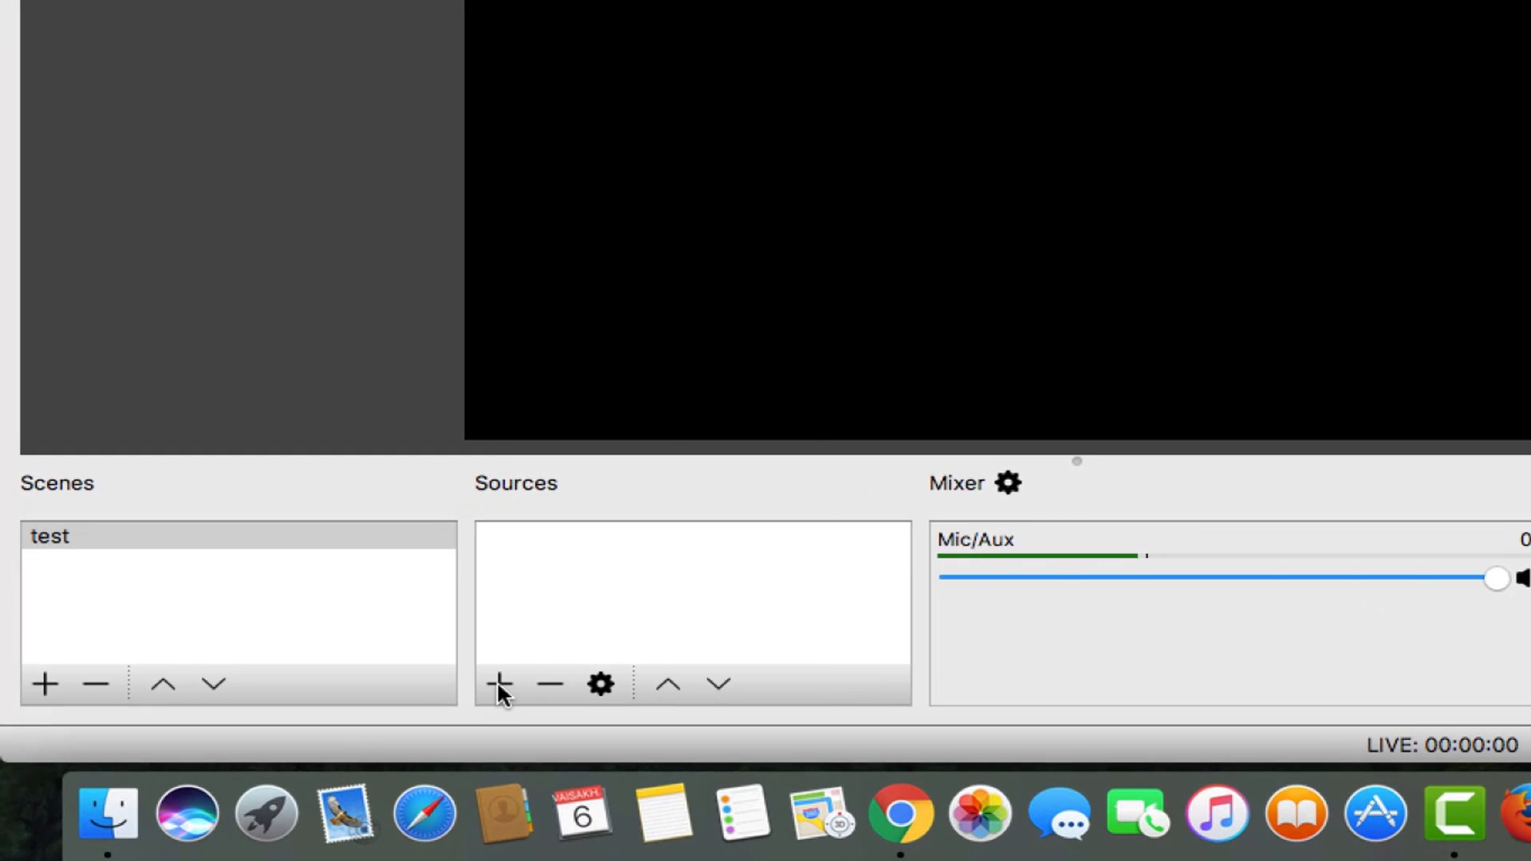
Add a Media Source that plays VID_20170127_131648.mp4 on a loop
click(355, 733)
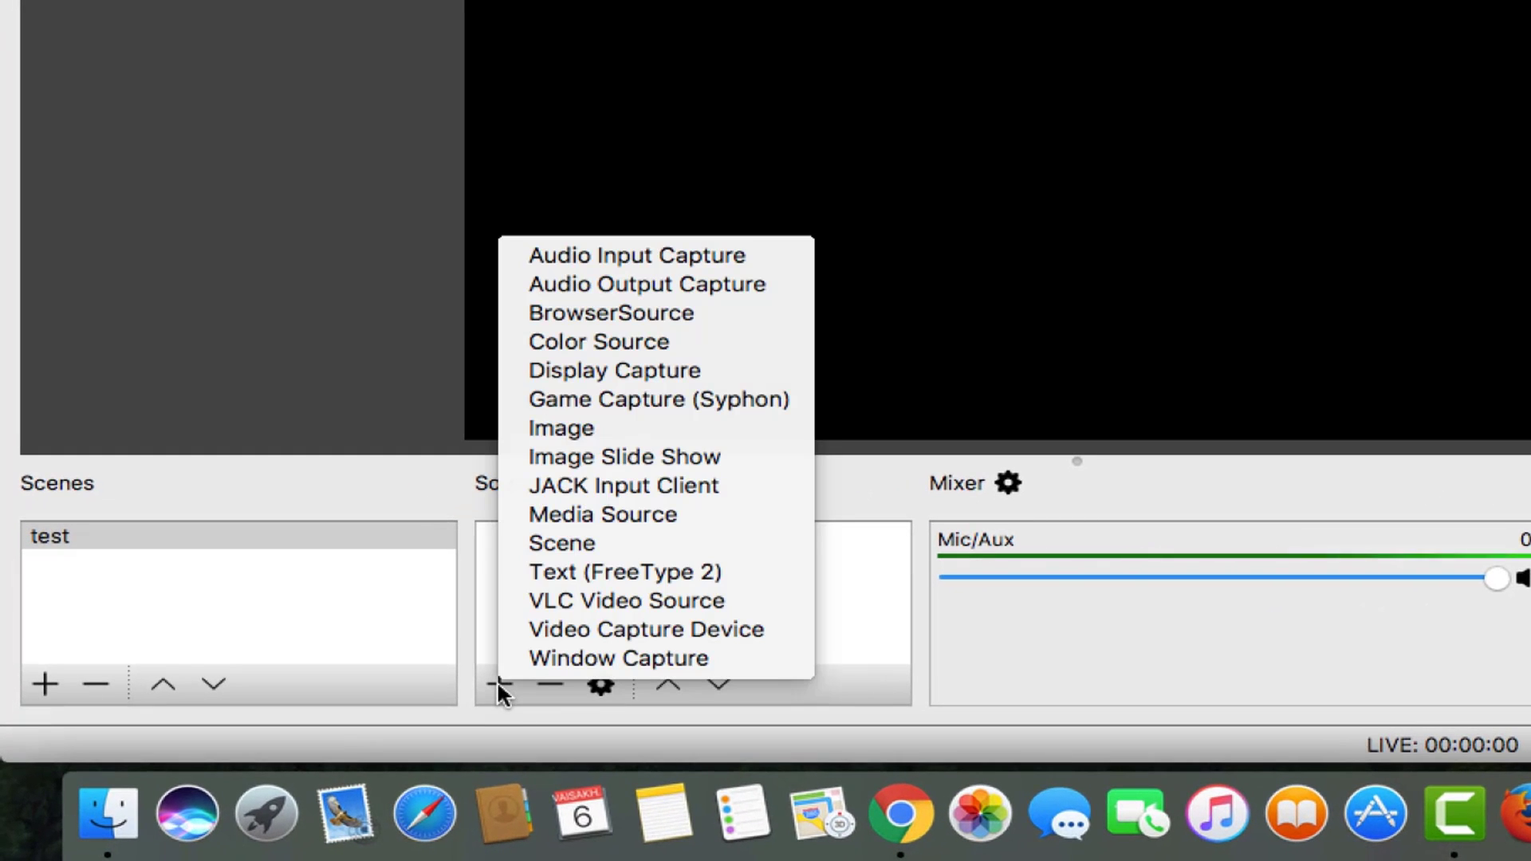
click(715, 515)
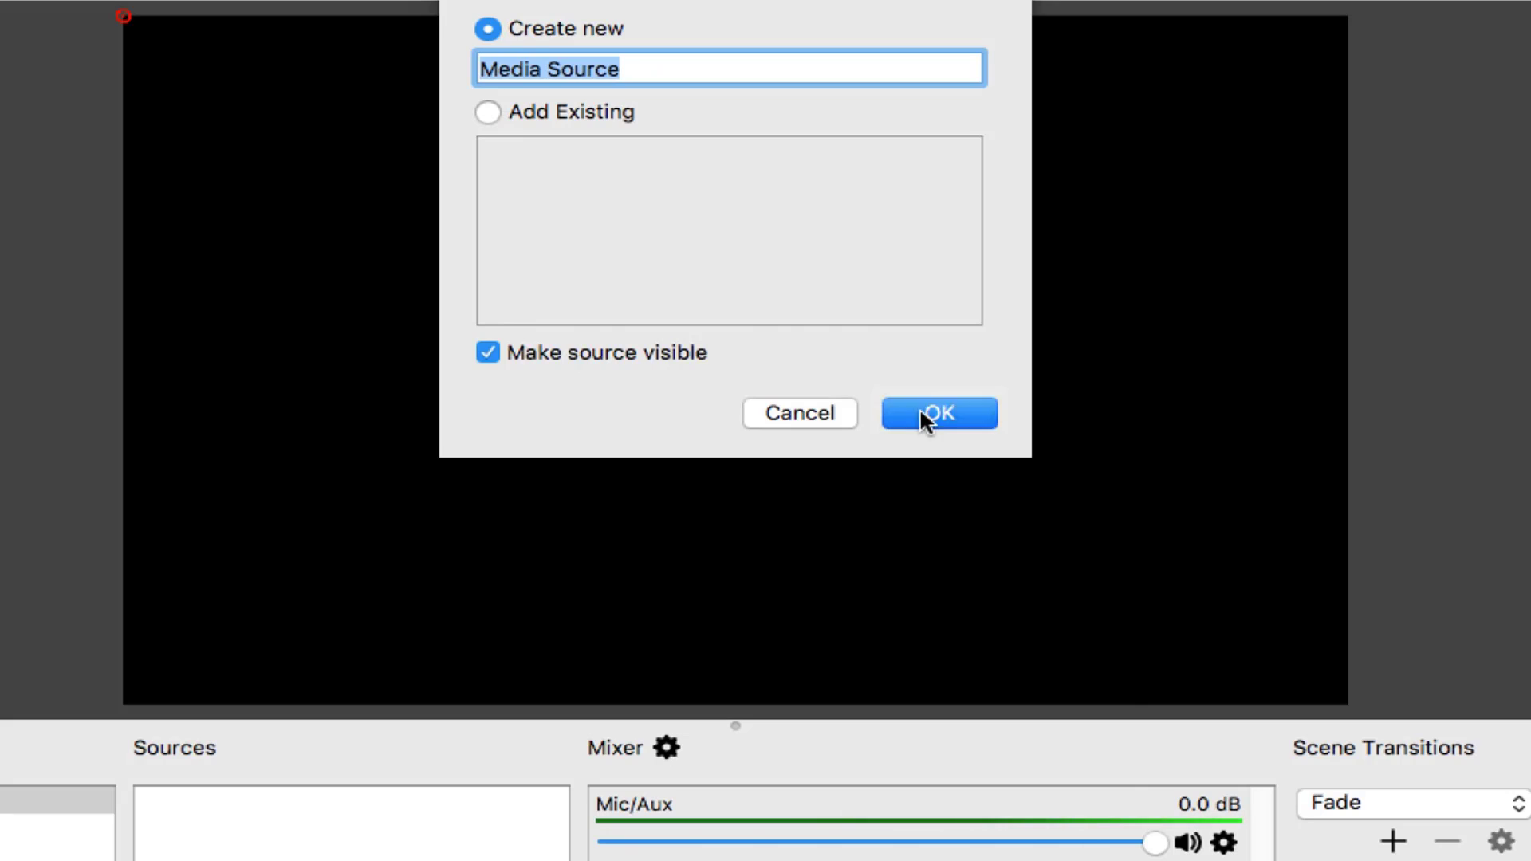
click(1268, 107)
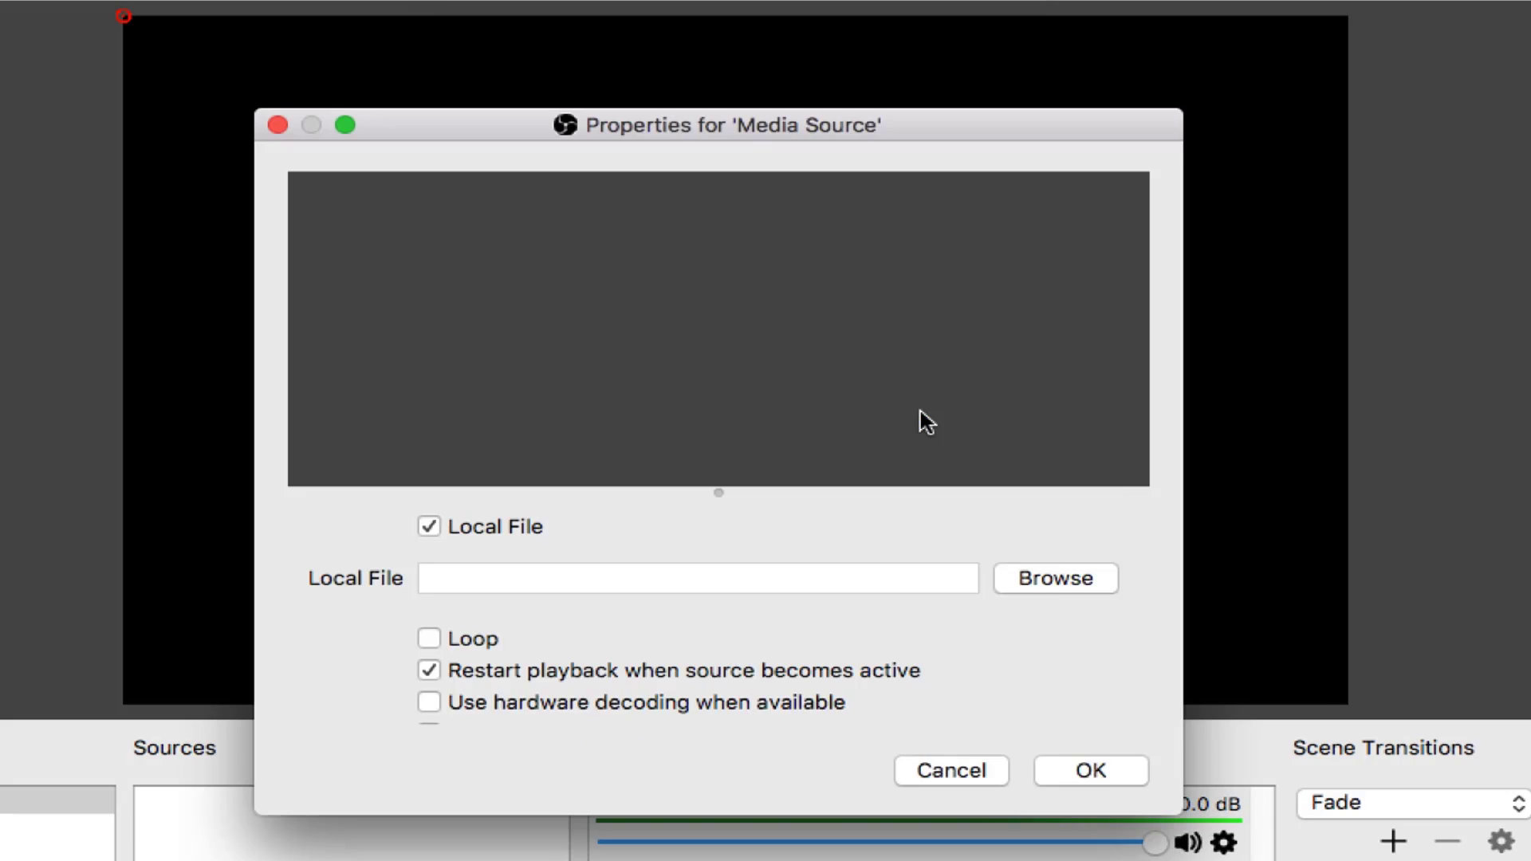
click(1018, 592)
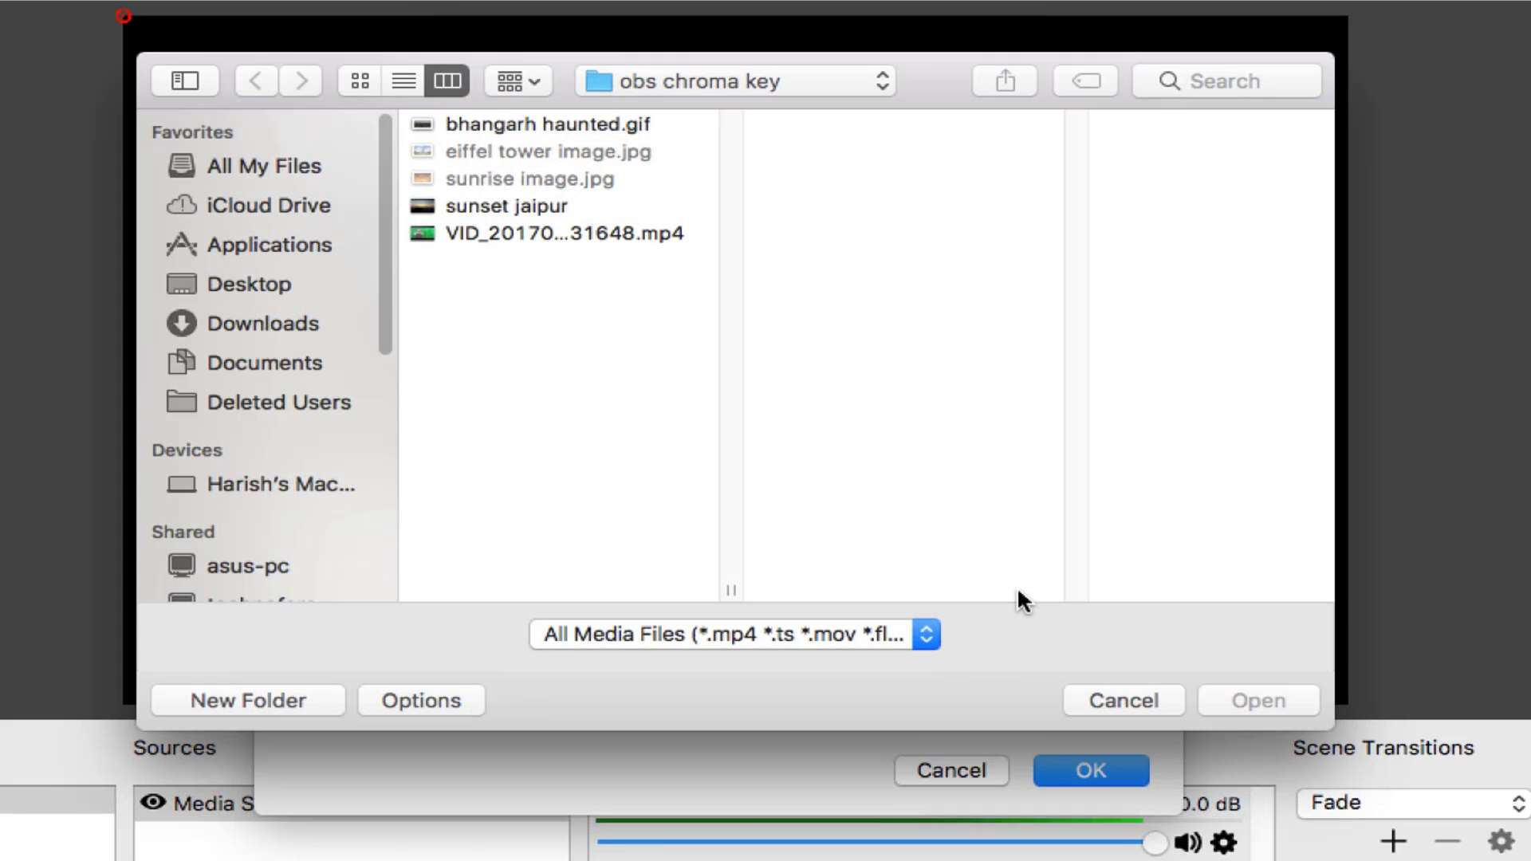
click(635, 236)
click(1242, 700)
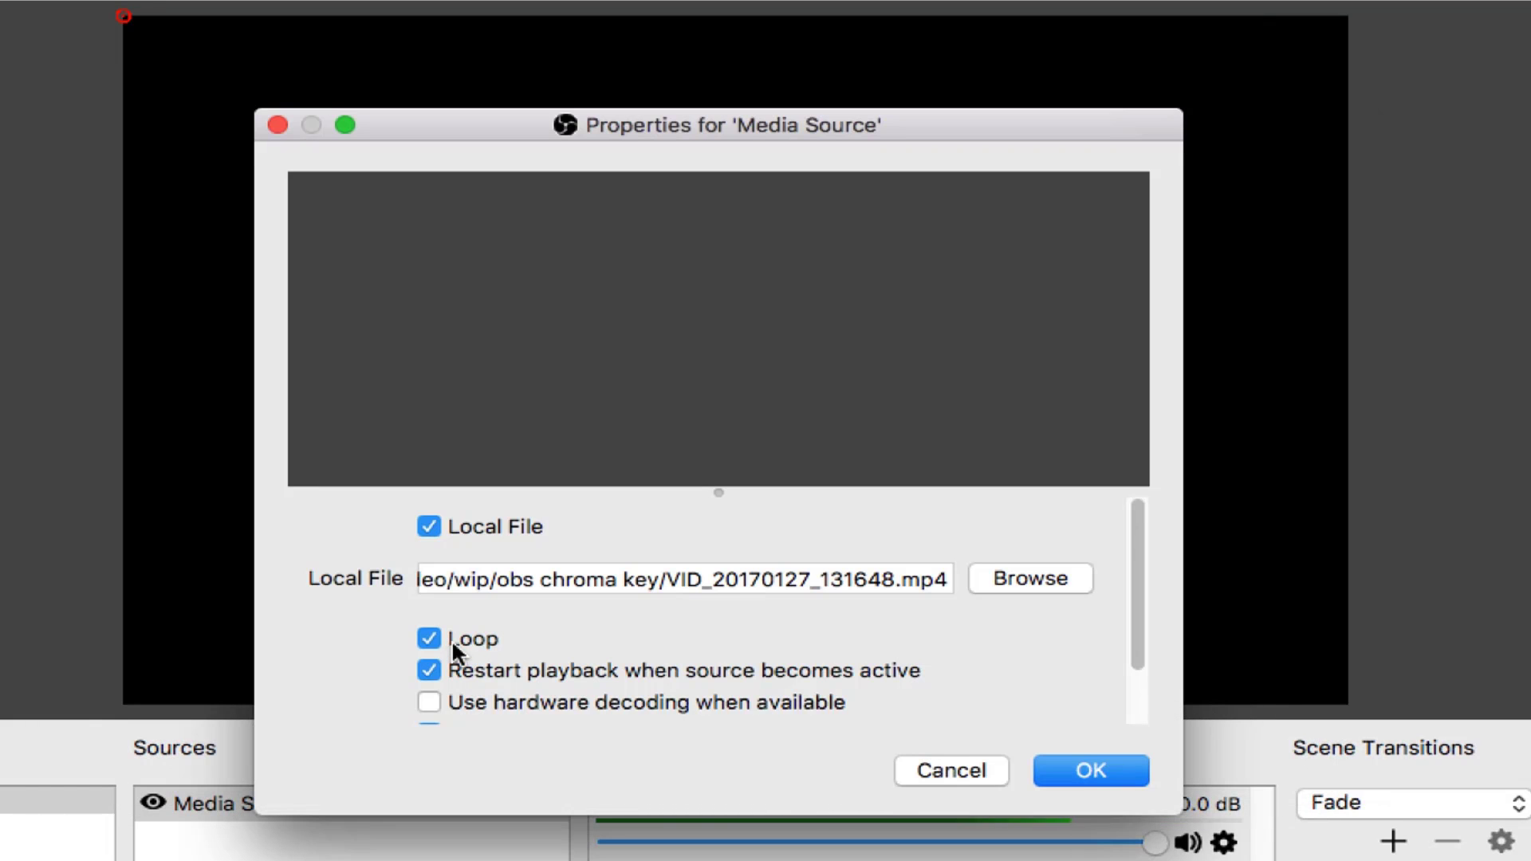
click(1116, 772)
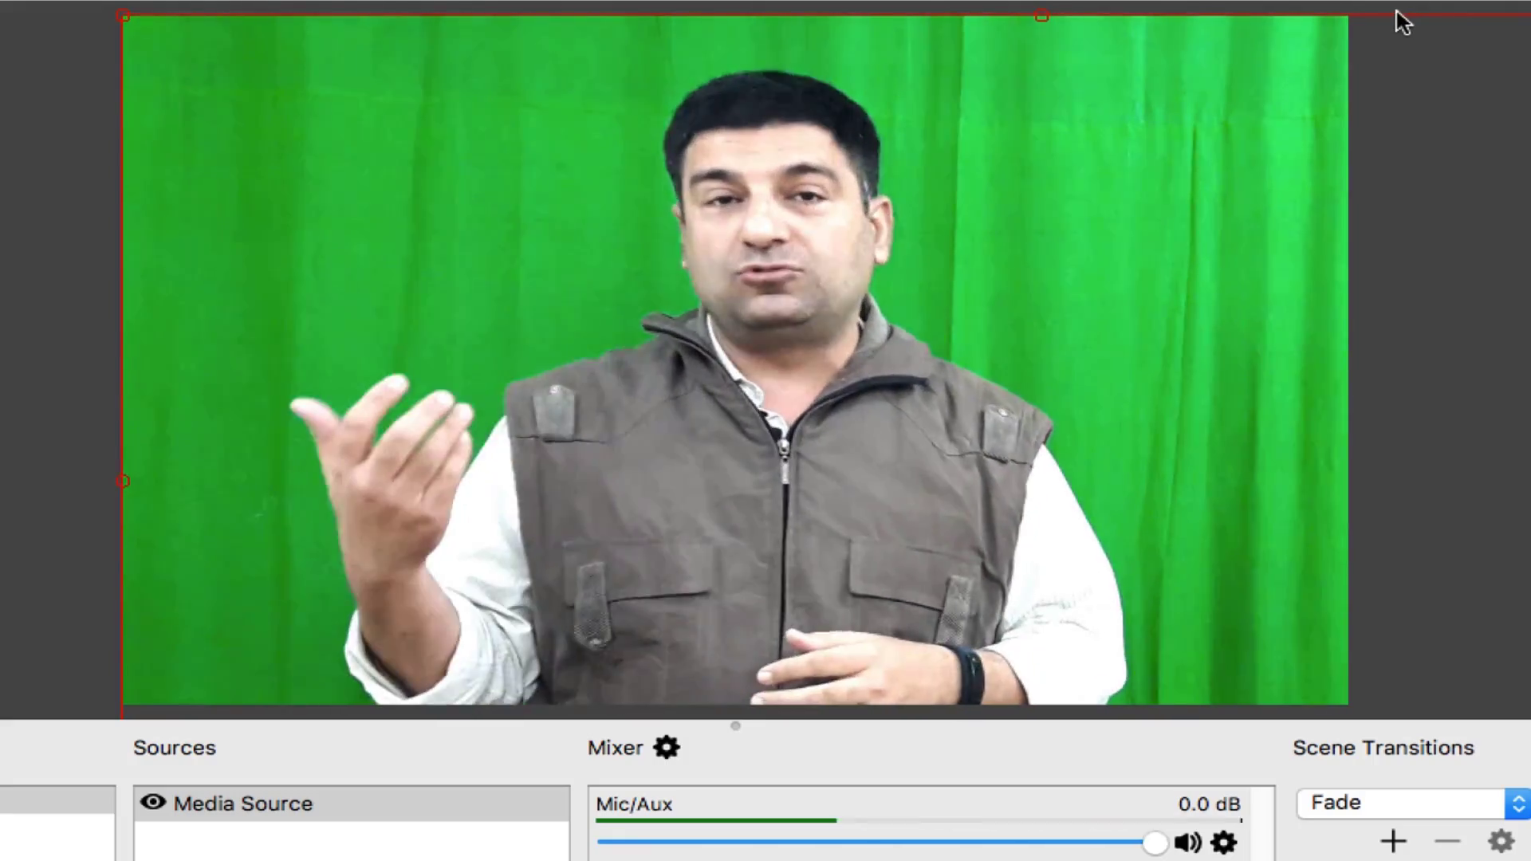
Stretch the presenter video to fill the whole canvas
right_click(1099, 127)
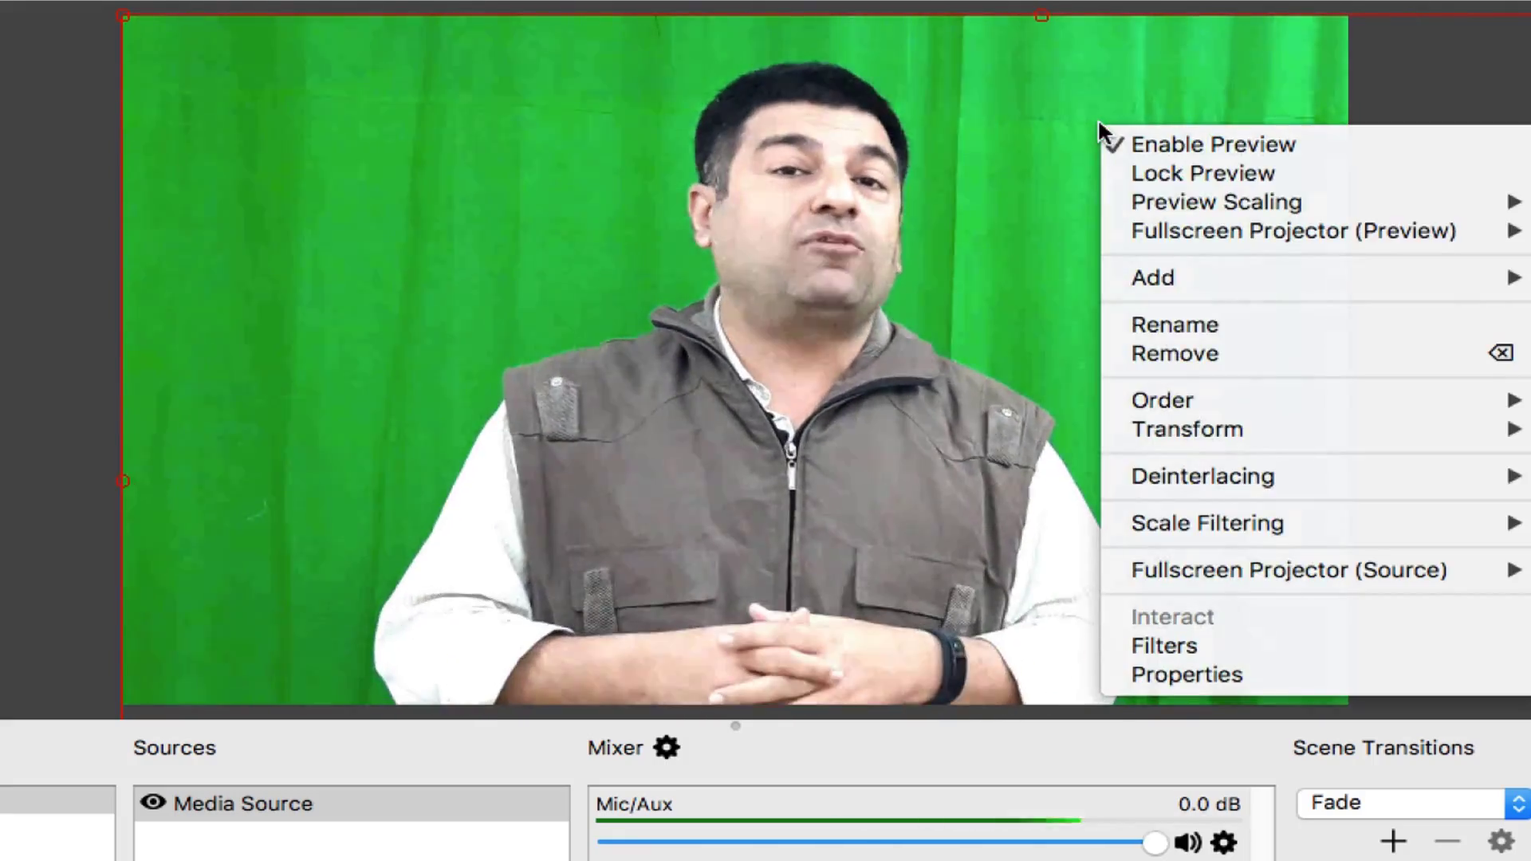
mouse_move(1153, 429)
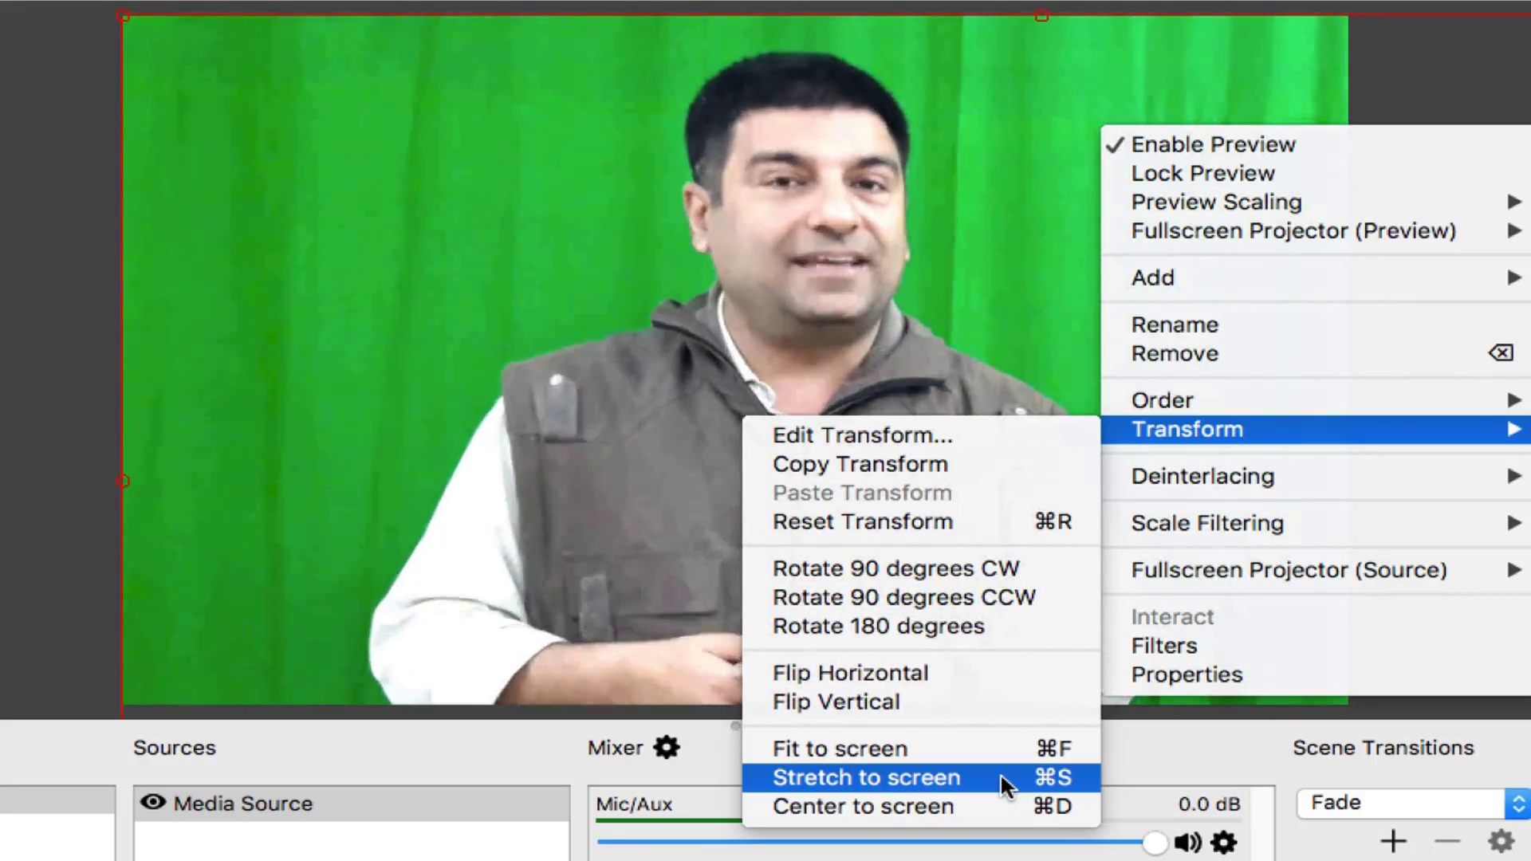
click(1000, 773)
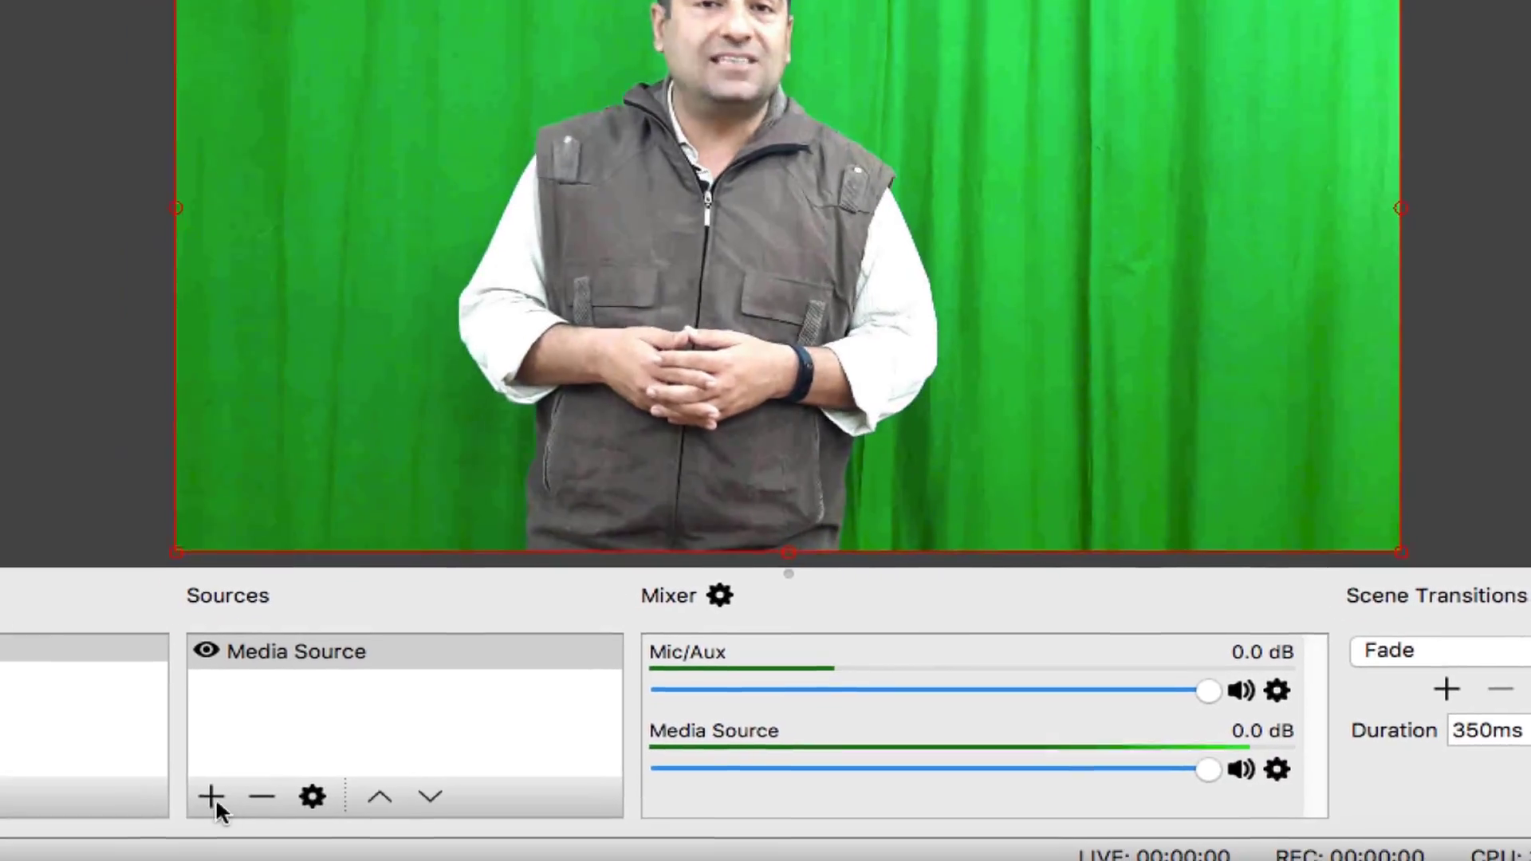
Add an Image source showing sunrise image.jpg and move Media Source above it
click(212, 797)
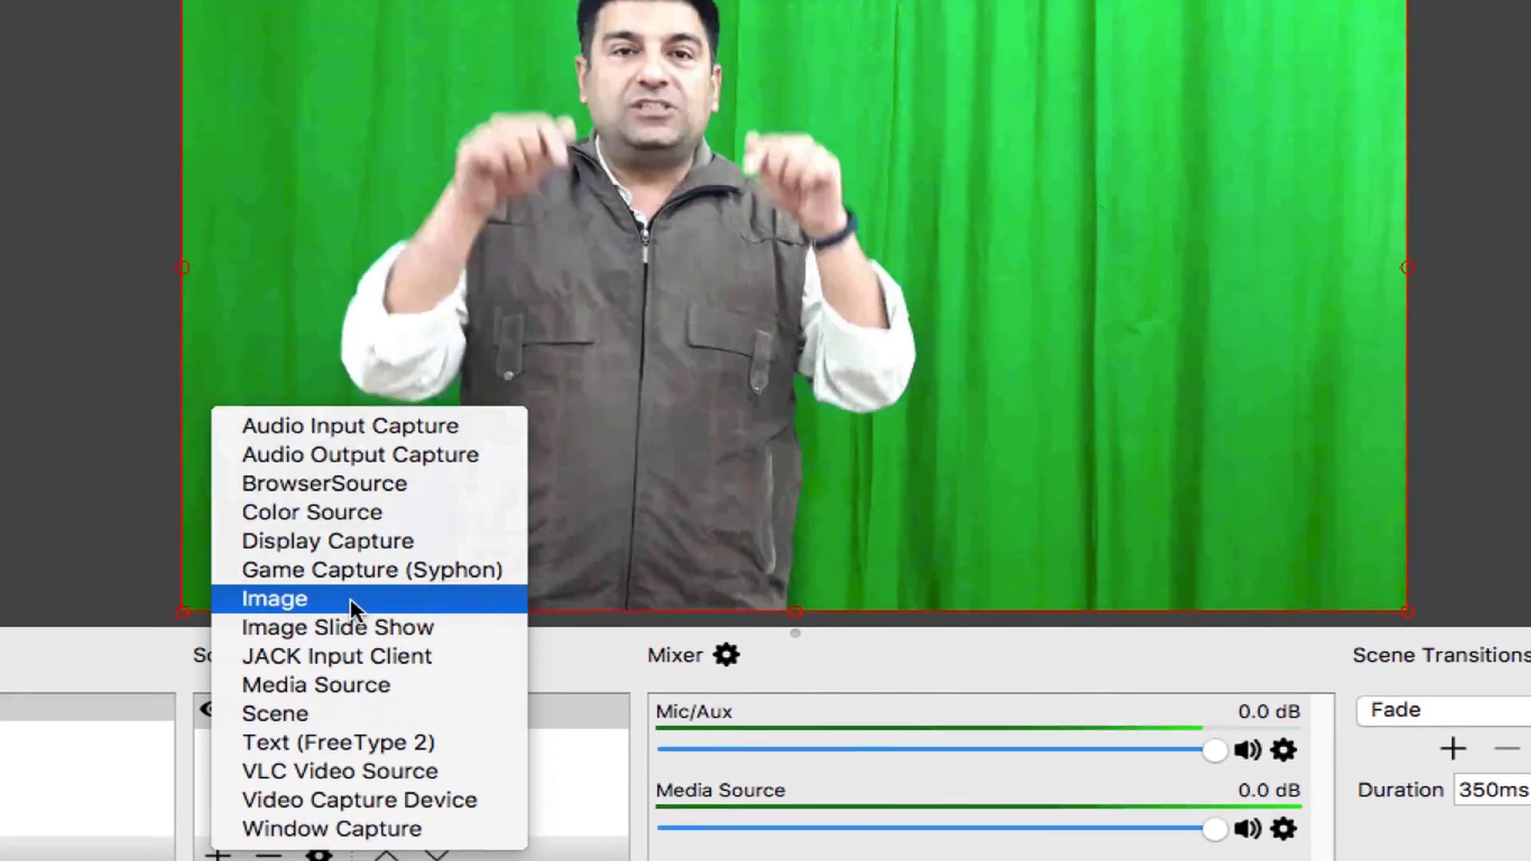
click(357, 521)
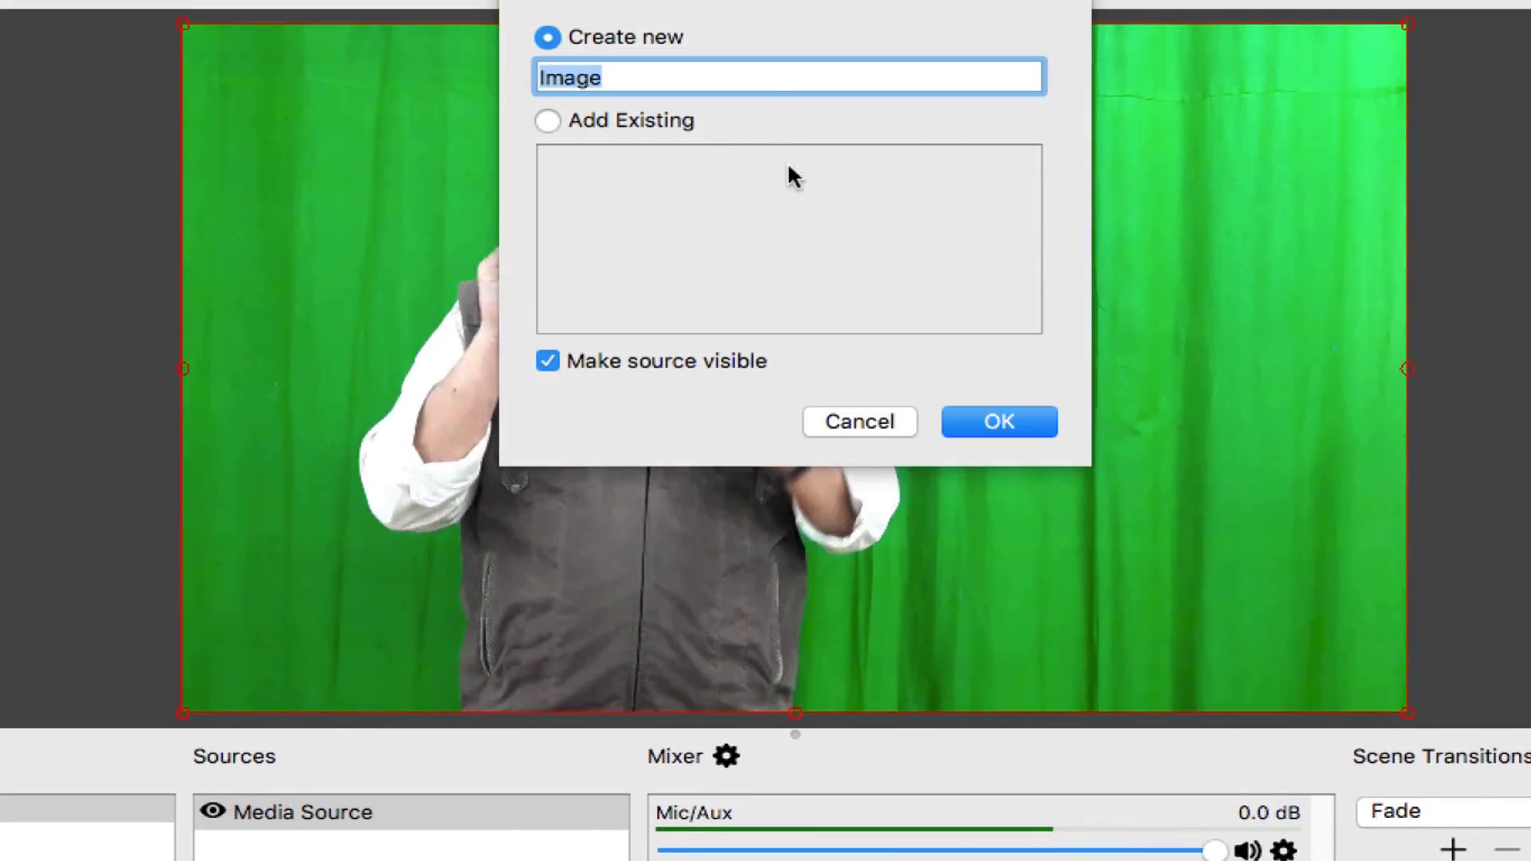
click(979, 410)
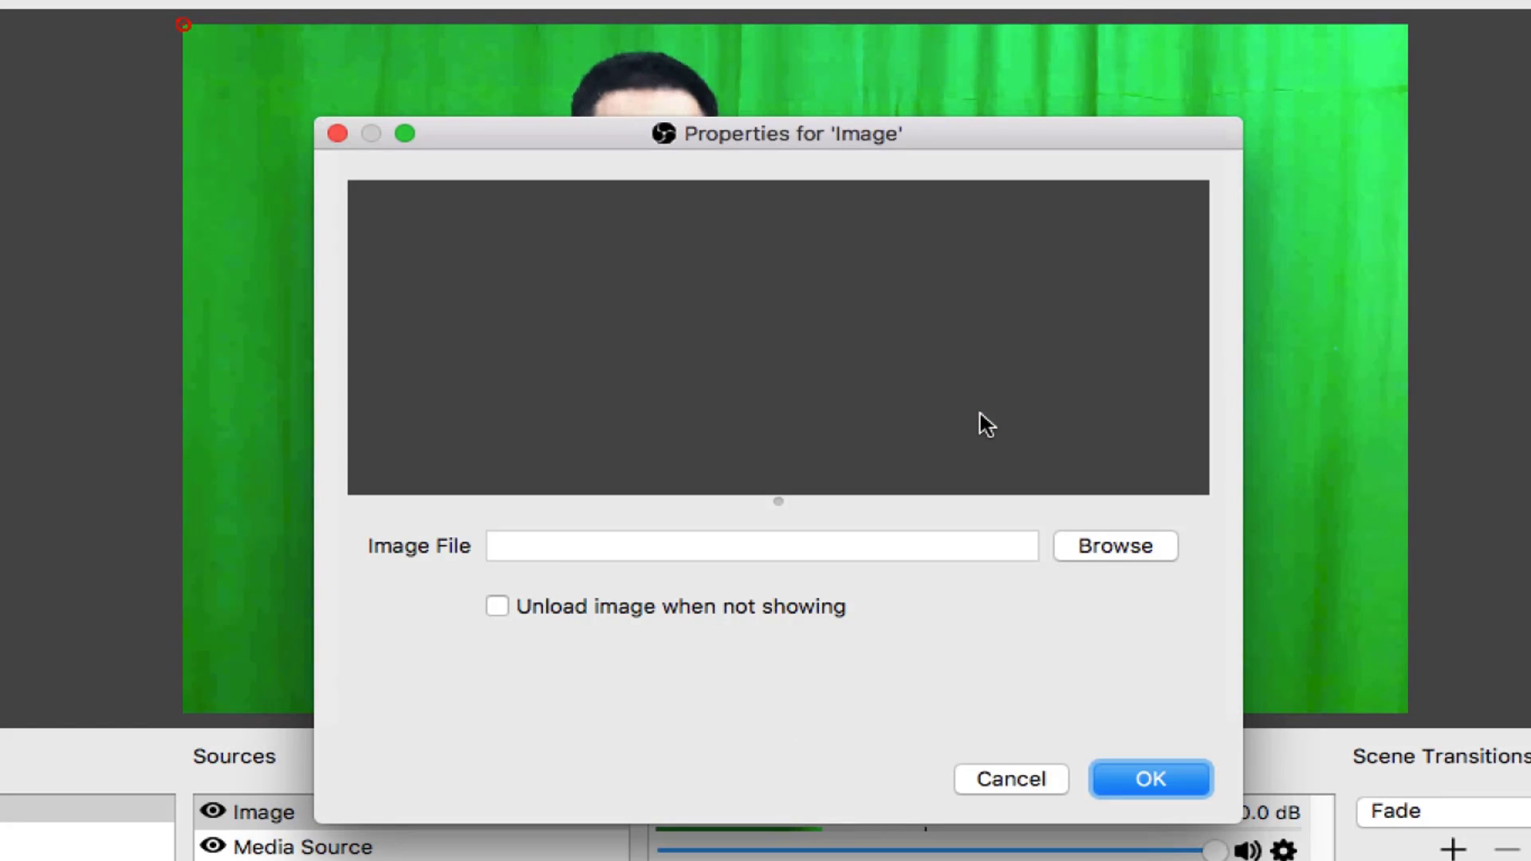
click(1097, 545)
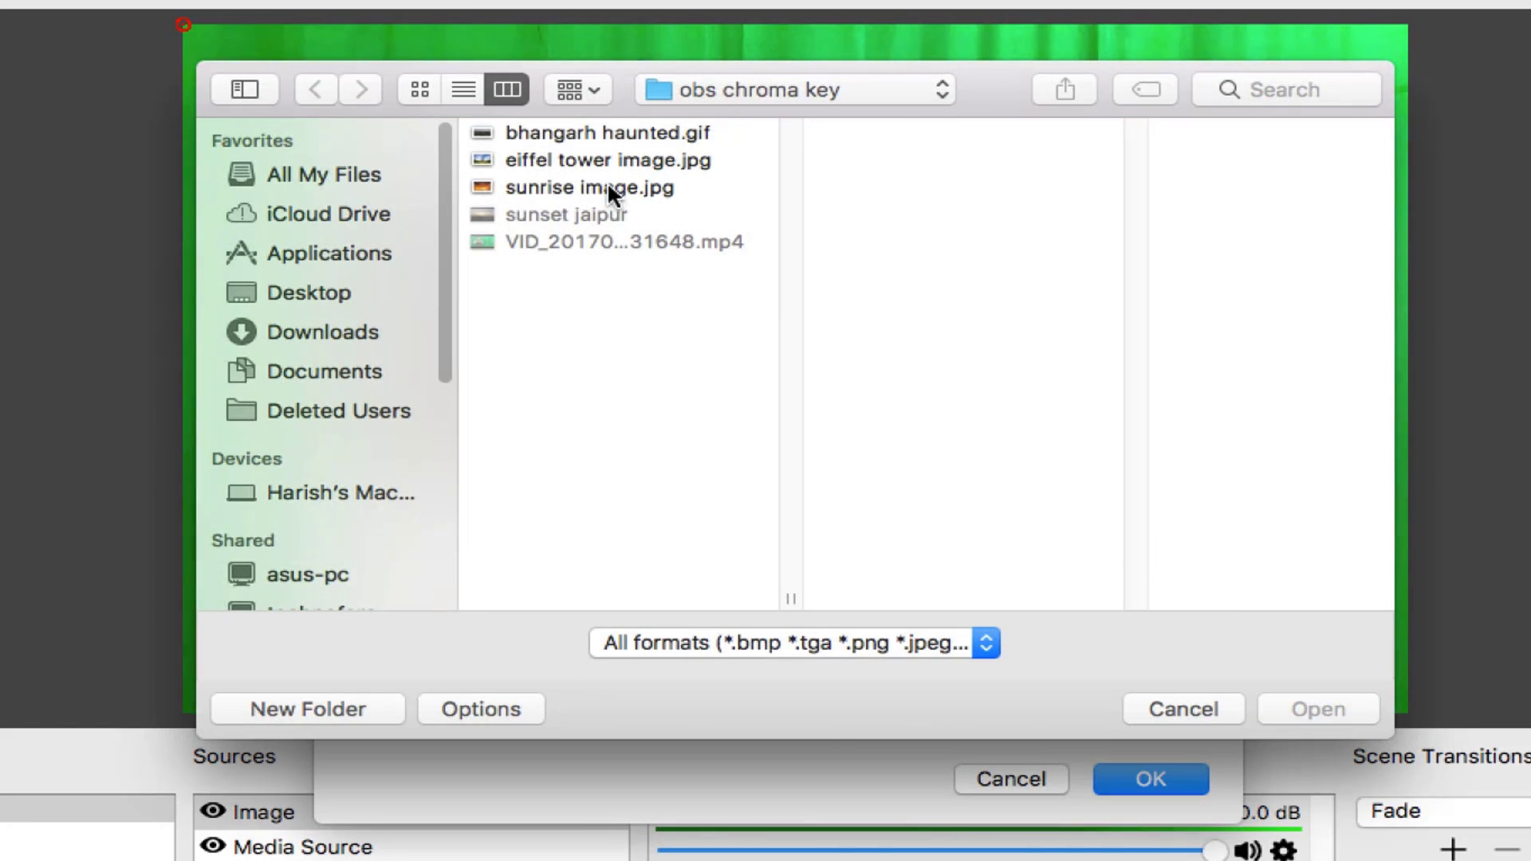
click(608, 192)
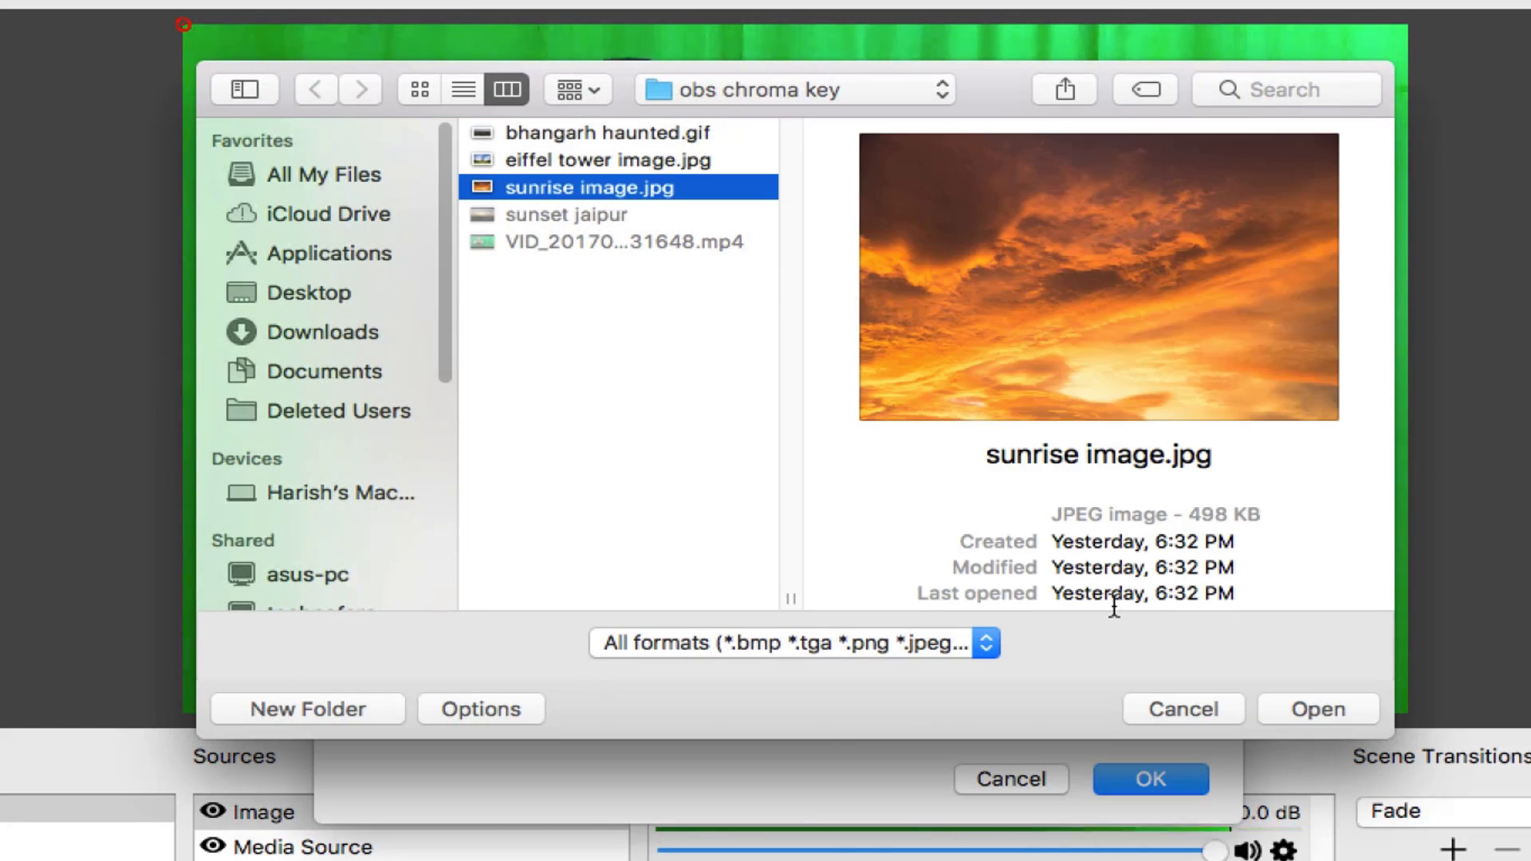
click(1308, 710)
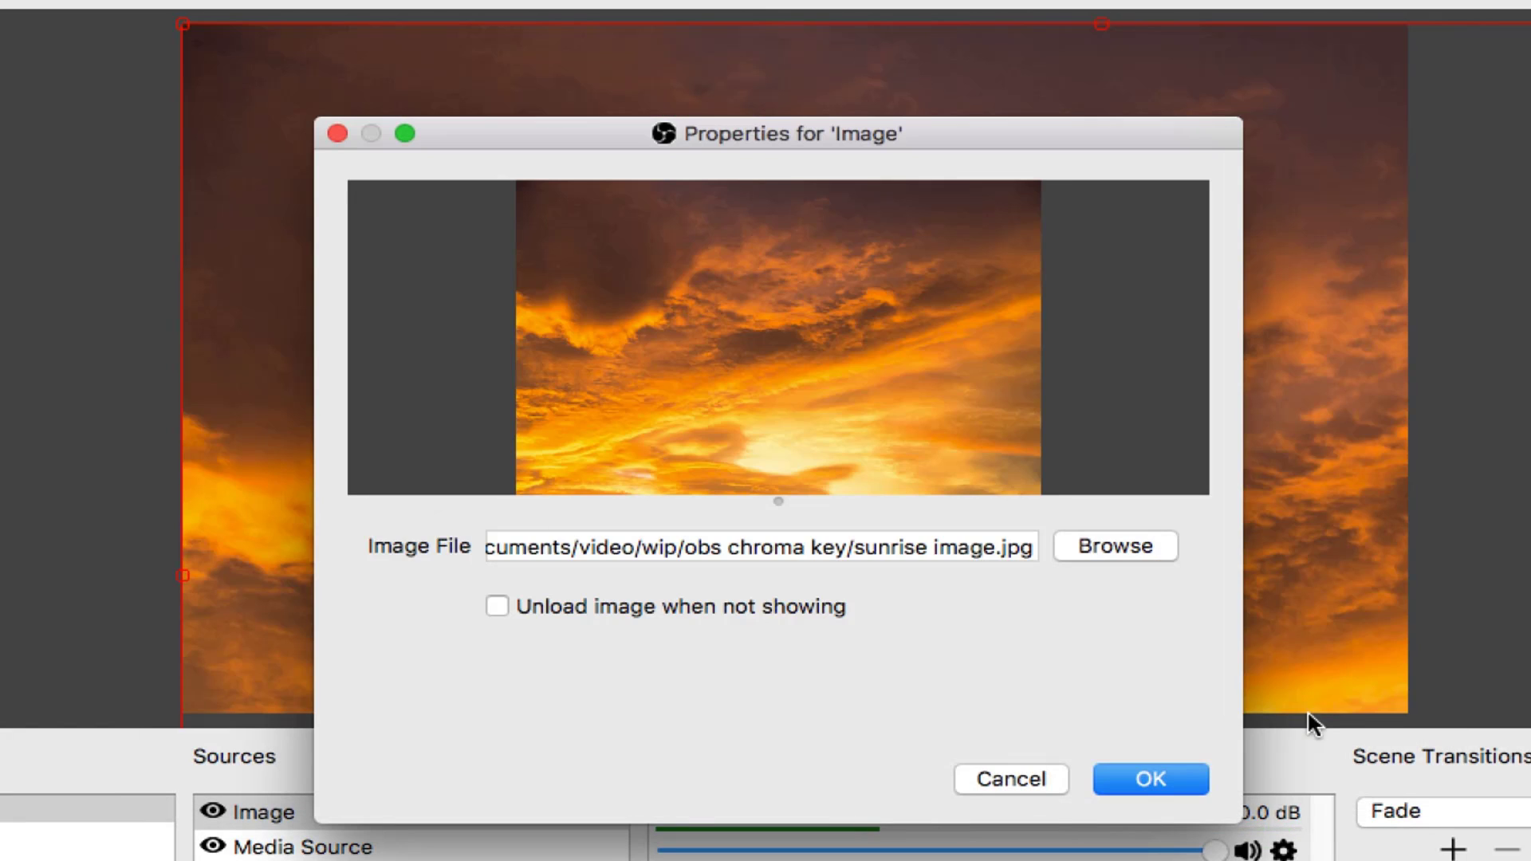
click(1155, 778)
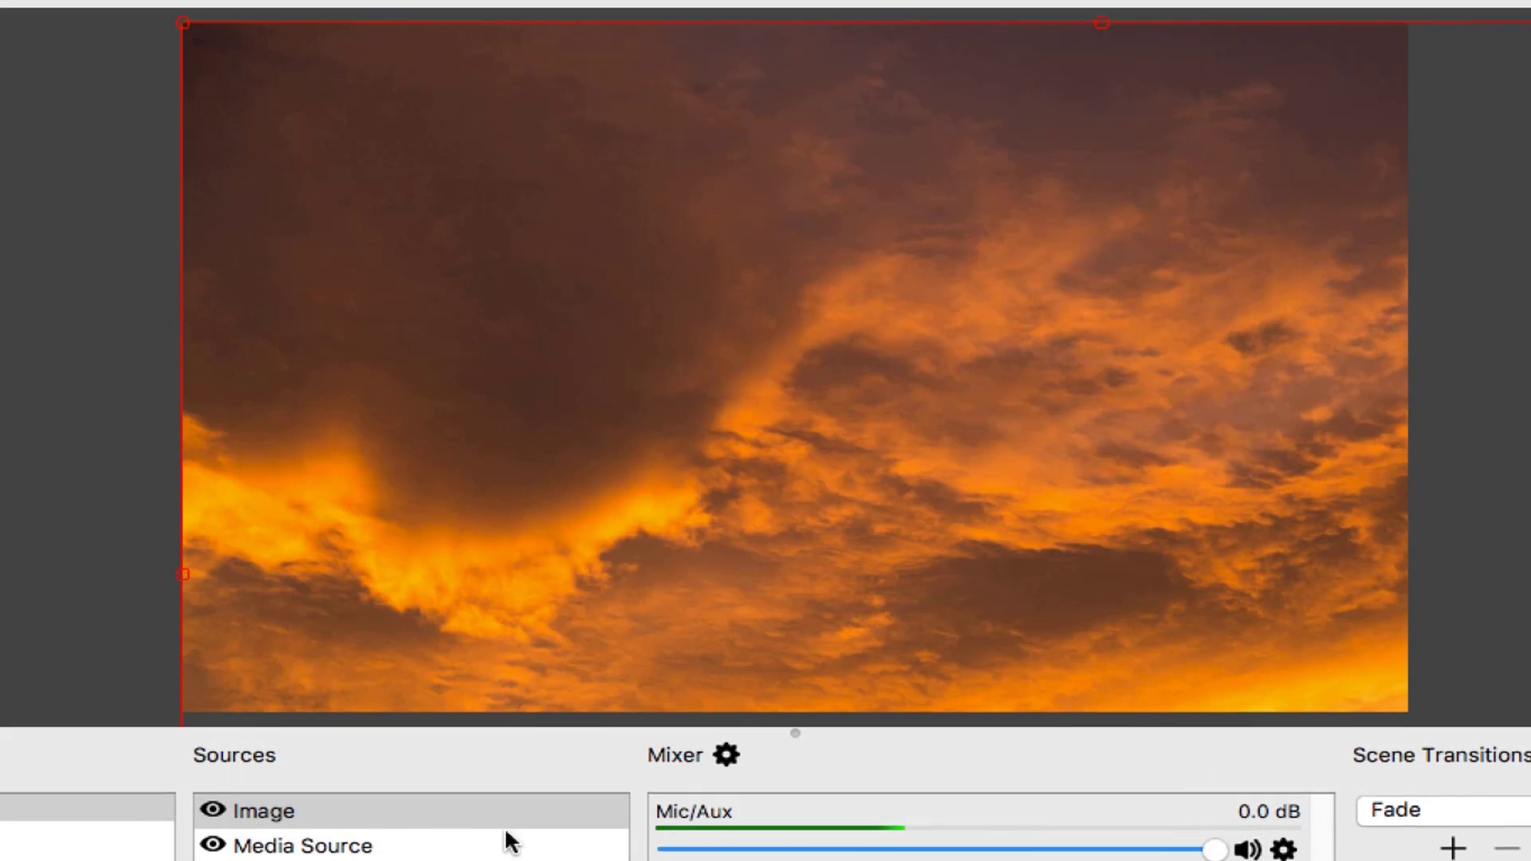
click(300, 847)
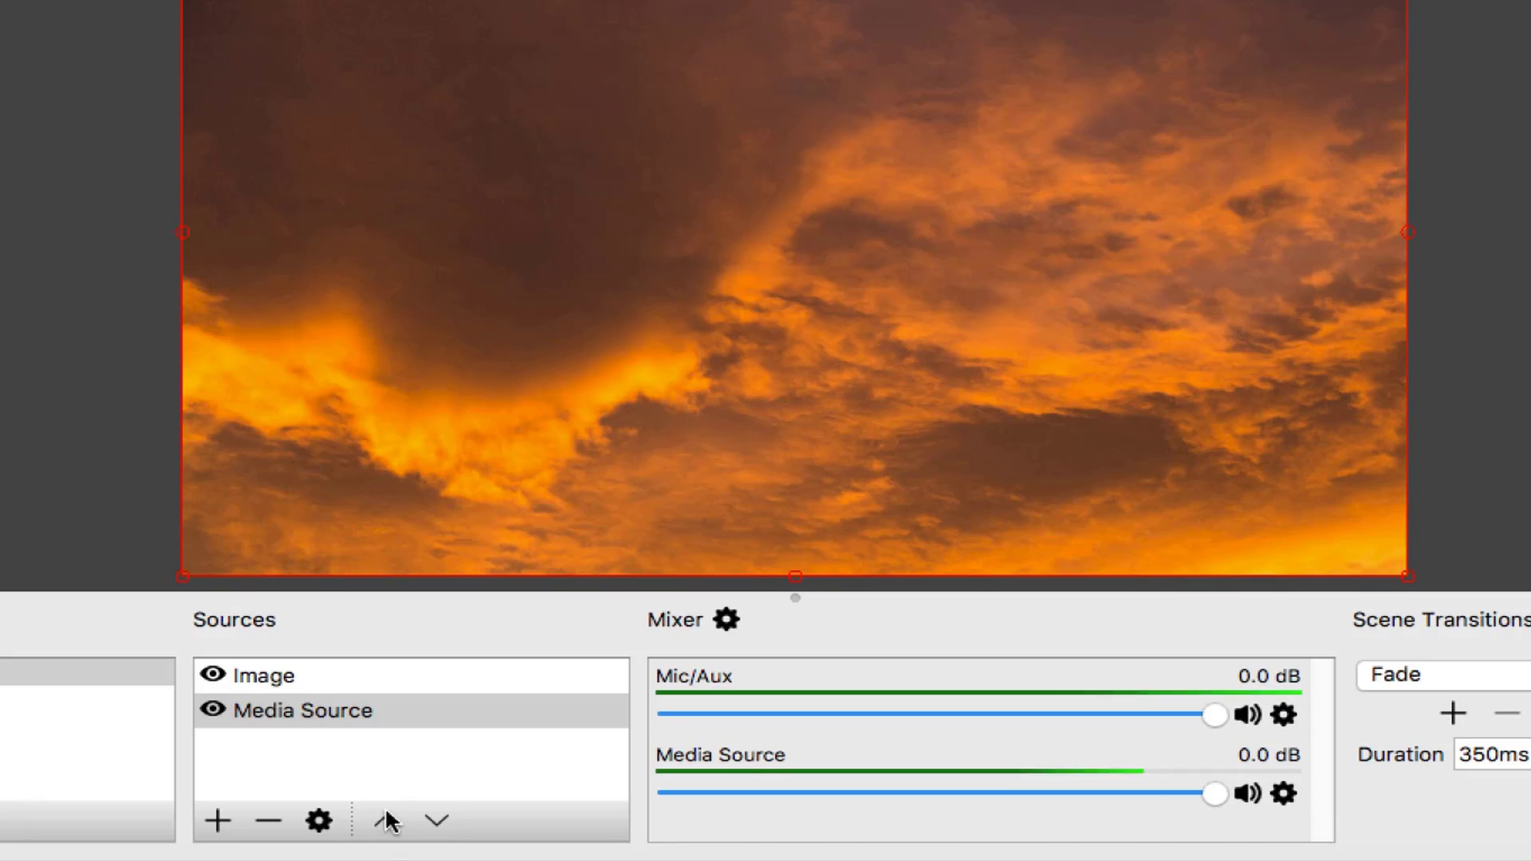
click(386, 821)
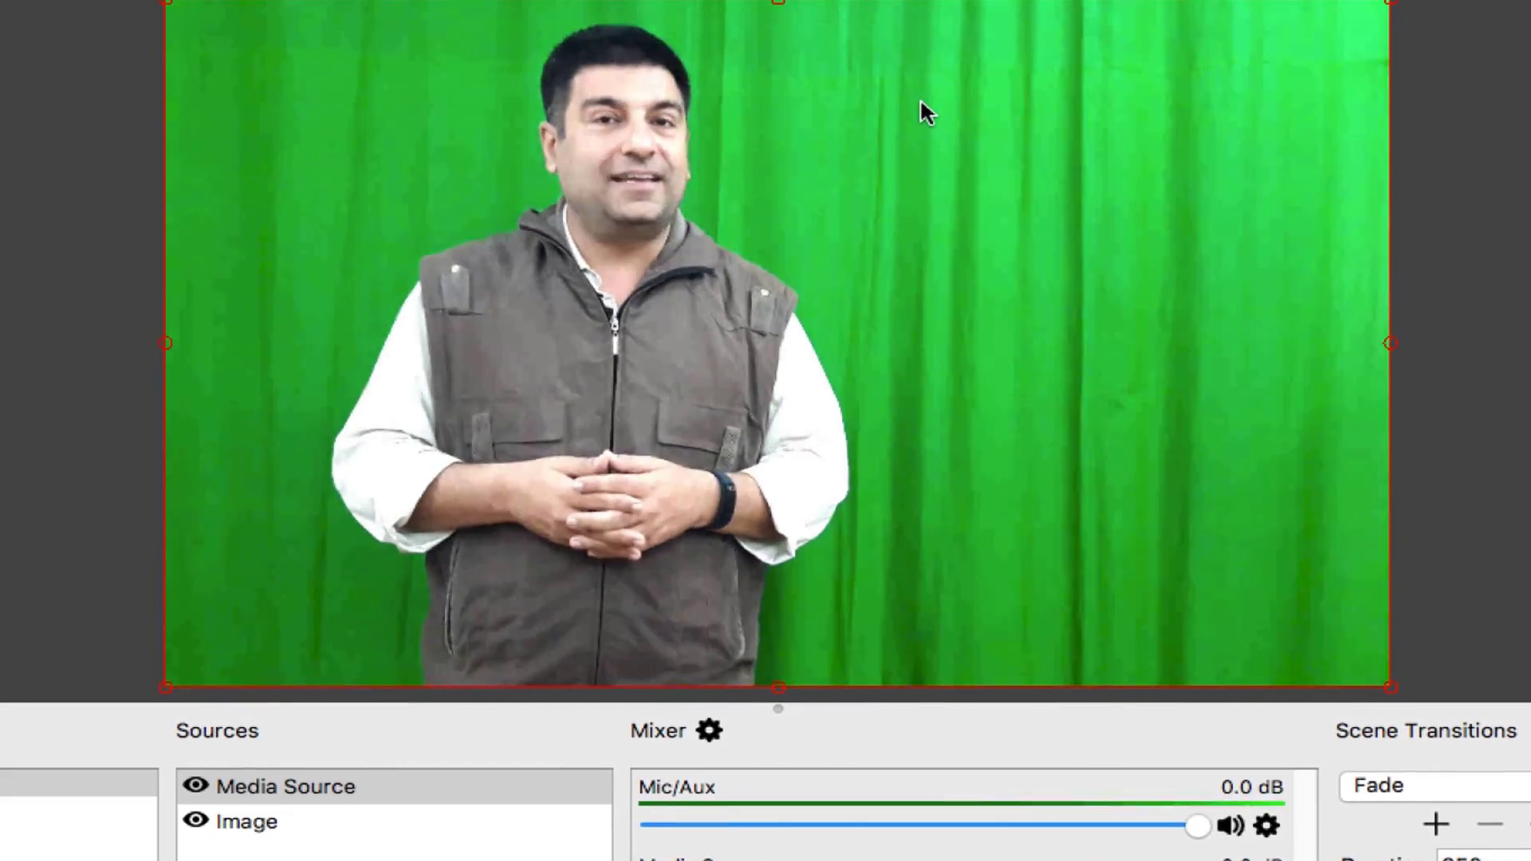
Add a Chroma Key filter to Media Source to remove the green backdrop
right_click(921, 98)
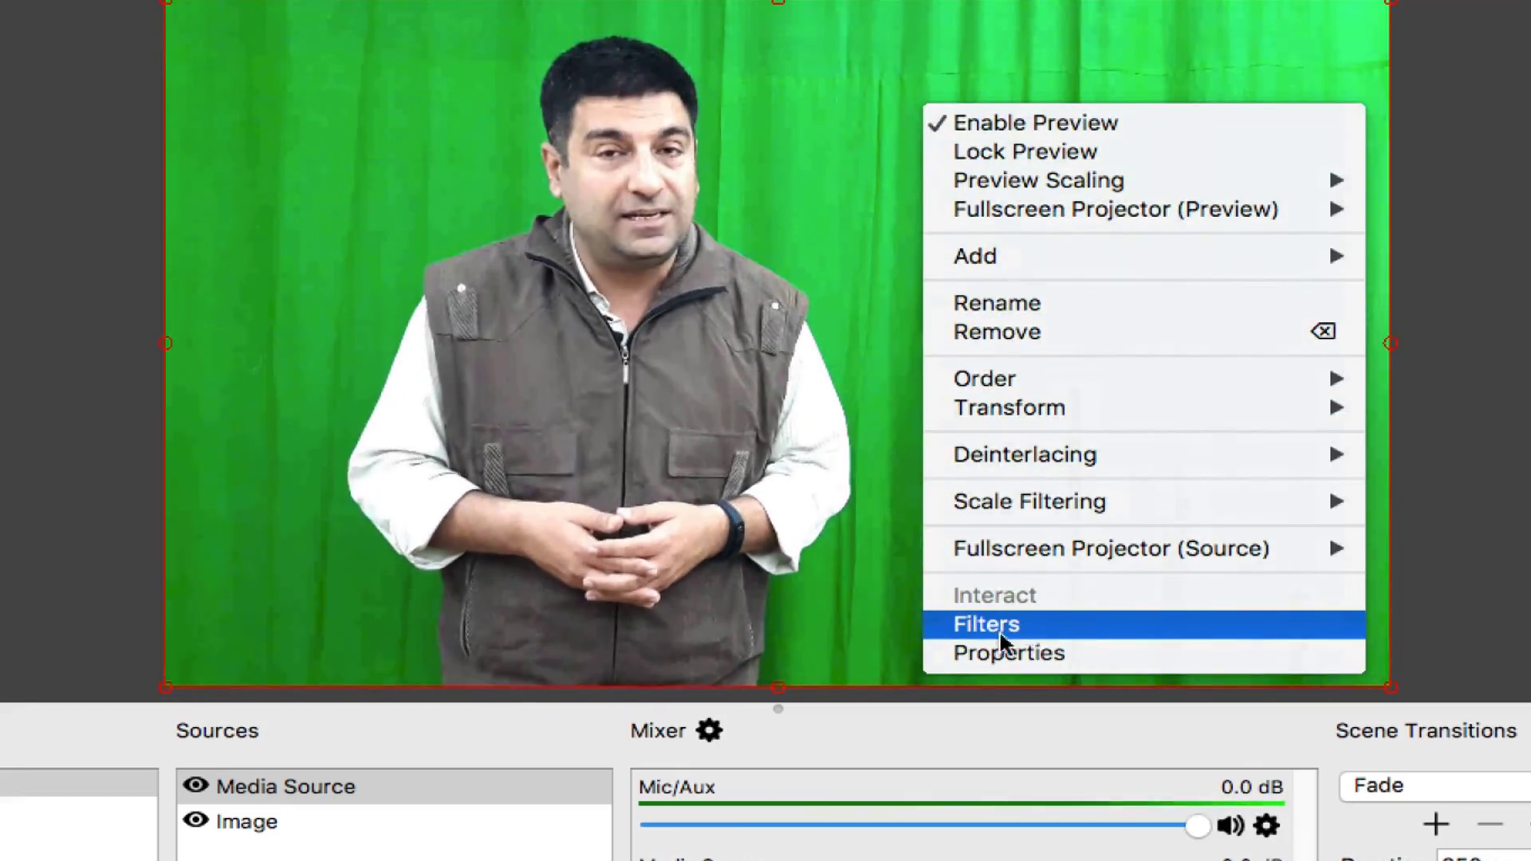
click(457, 782)
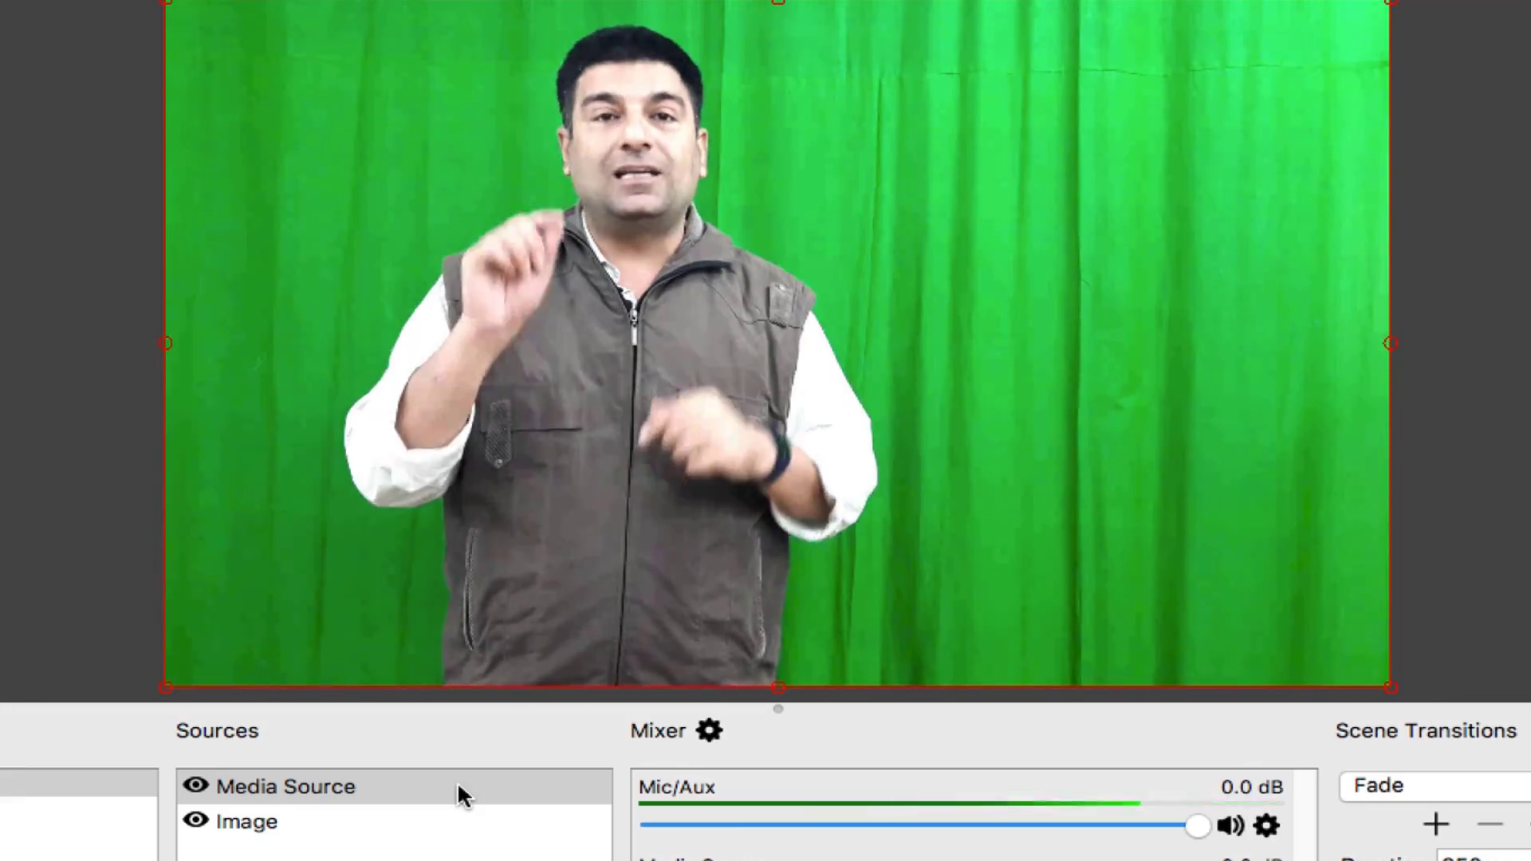
right_click(457, 782)
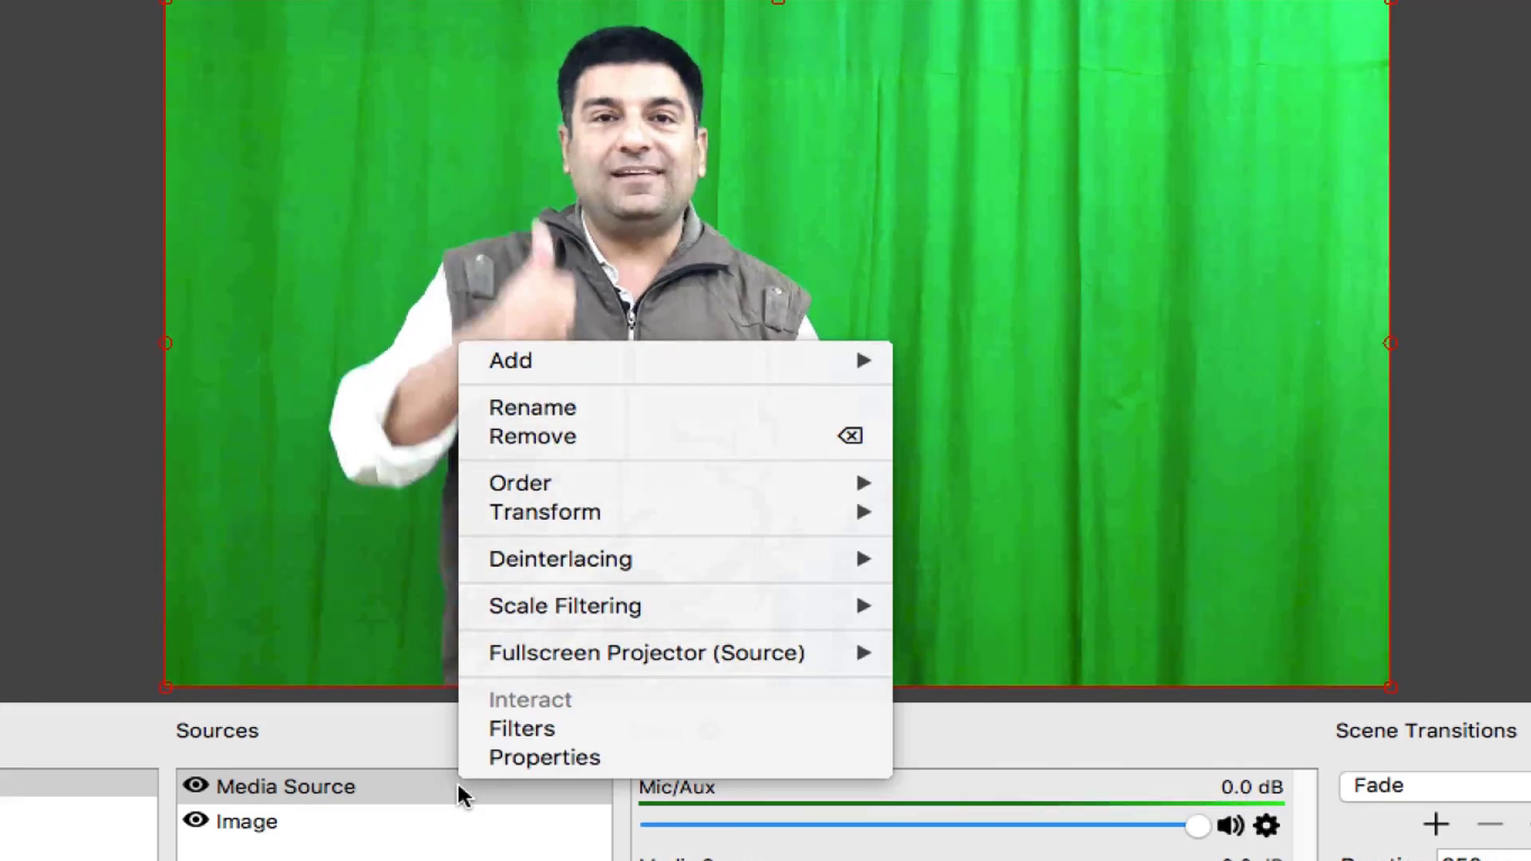
click(537, 726)
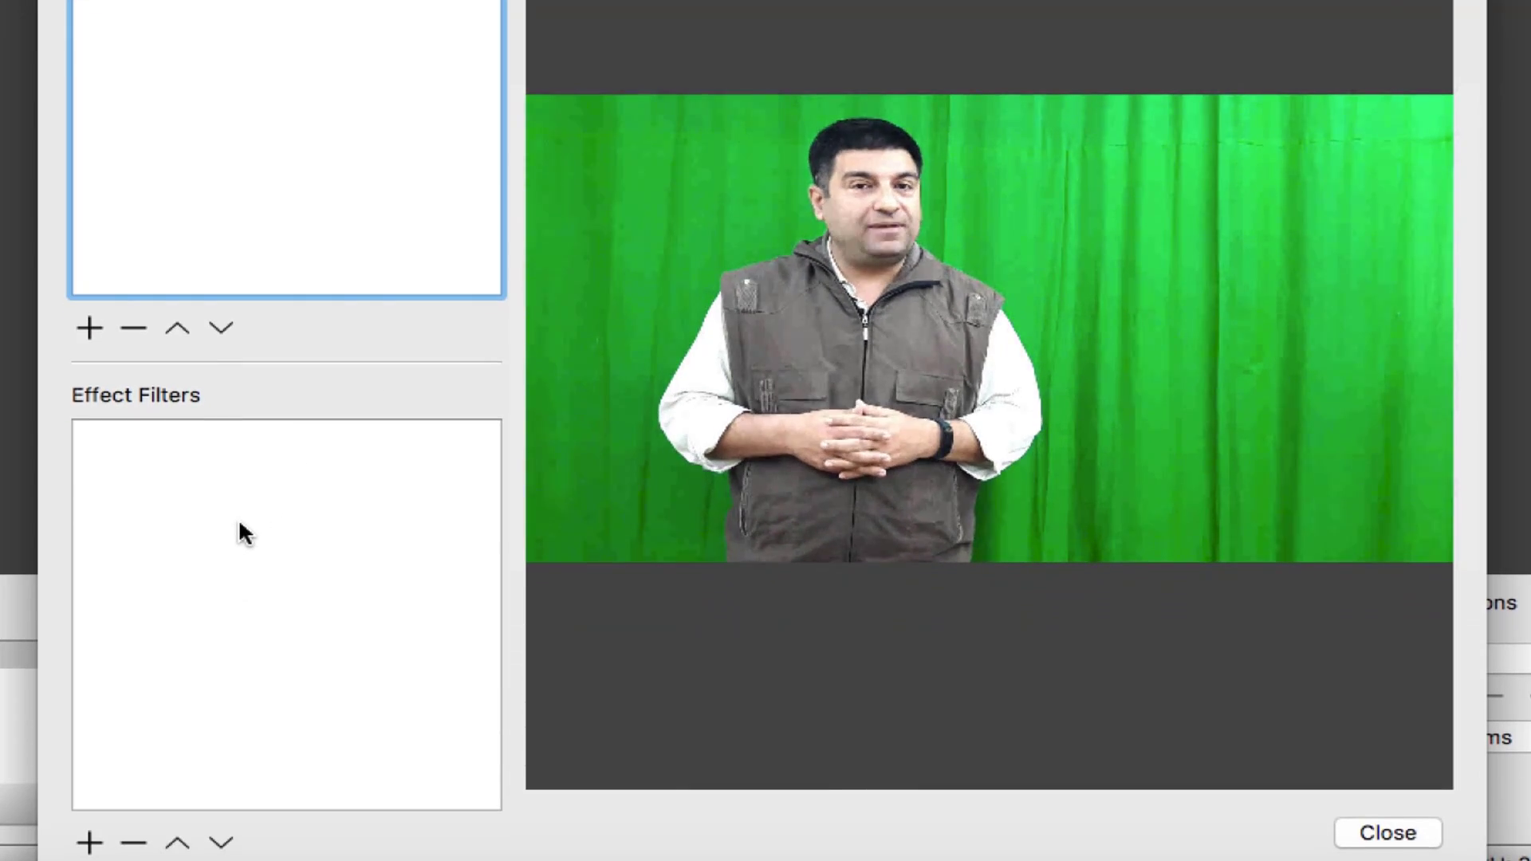
right_click(239, 523)
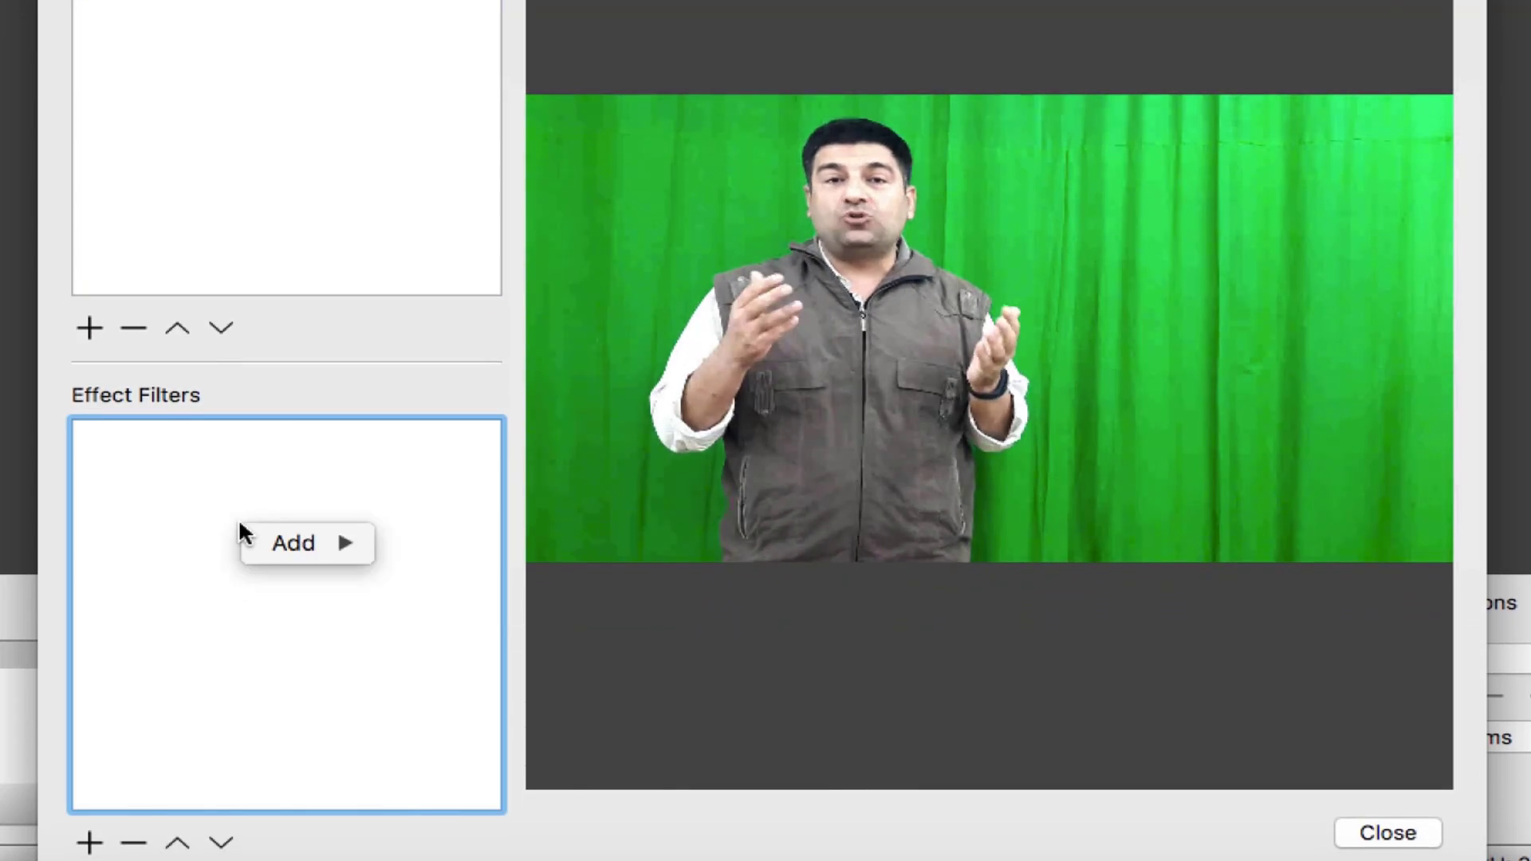
mouse_move(274, 536)
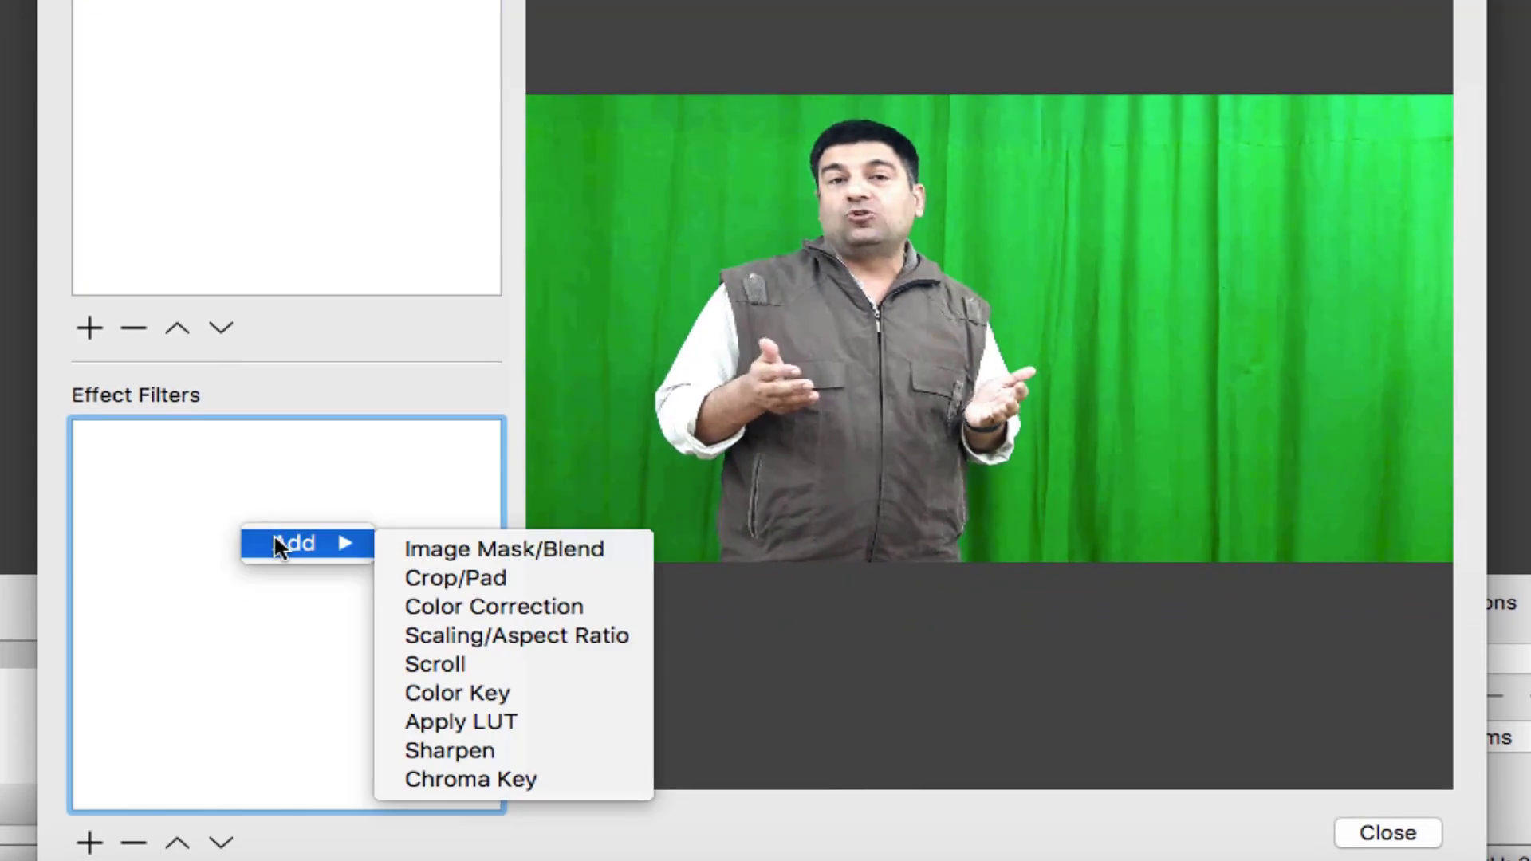
click(493, 777)
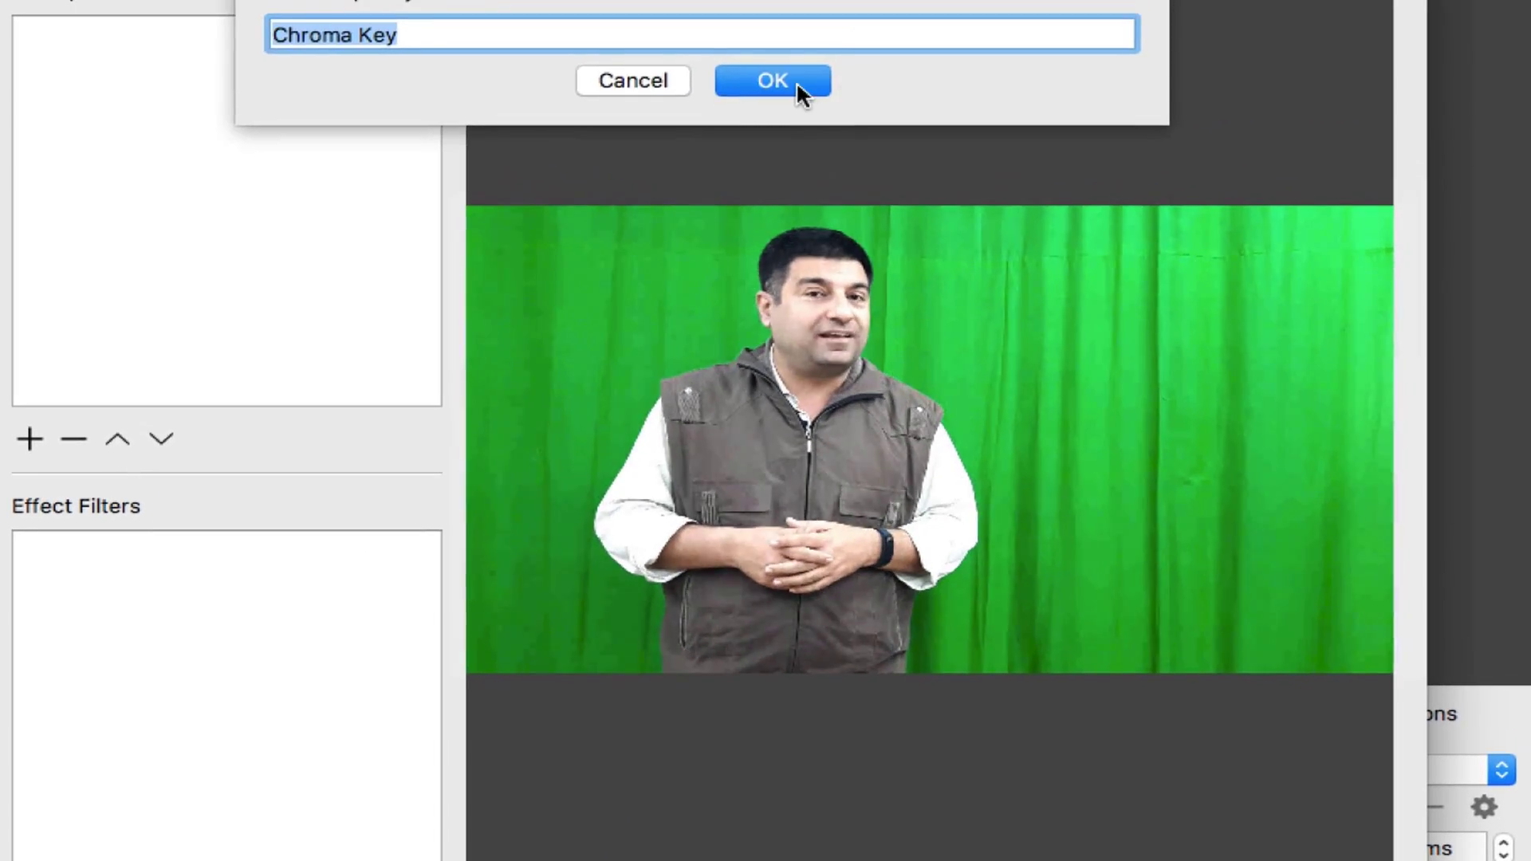
click(796, 80)
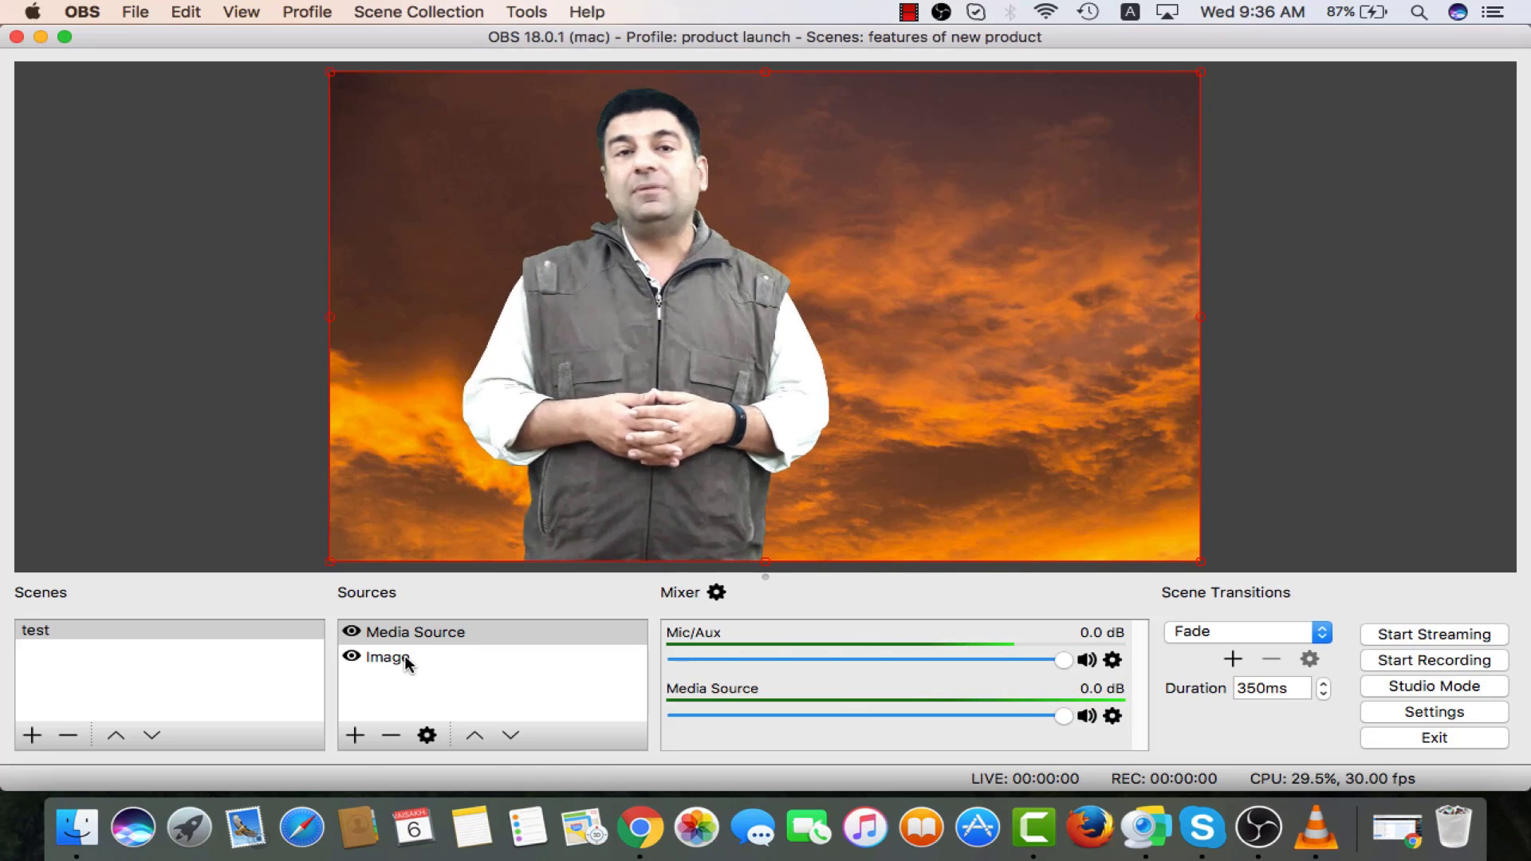
Stretch the Image source to fill the whole canvas
click(408, 659)
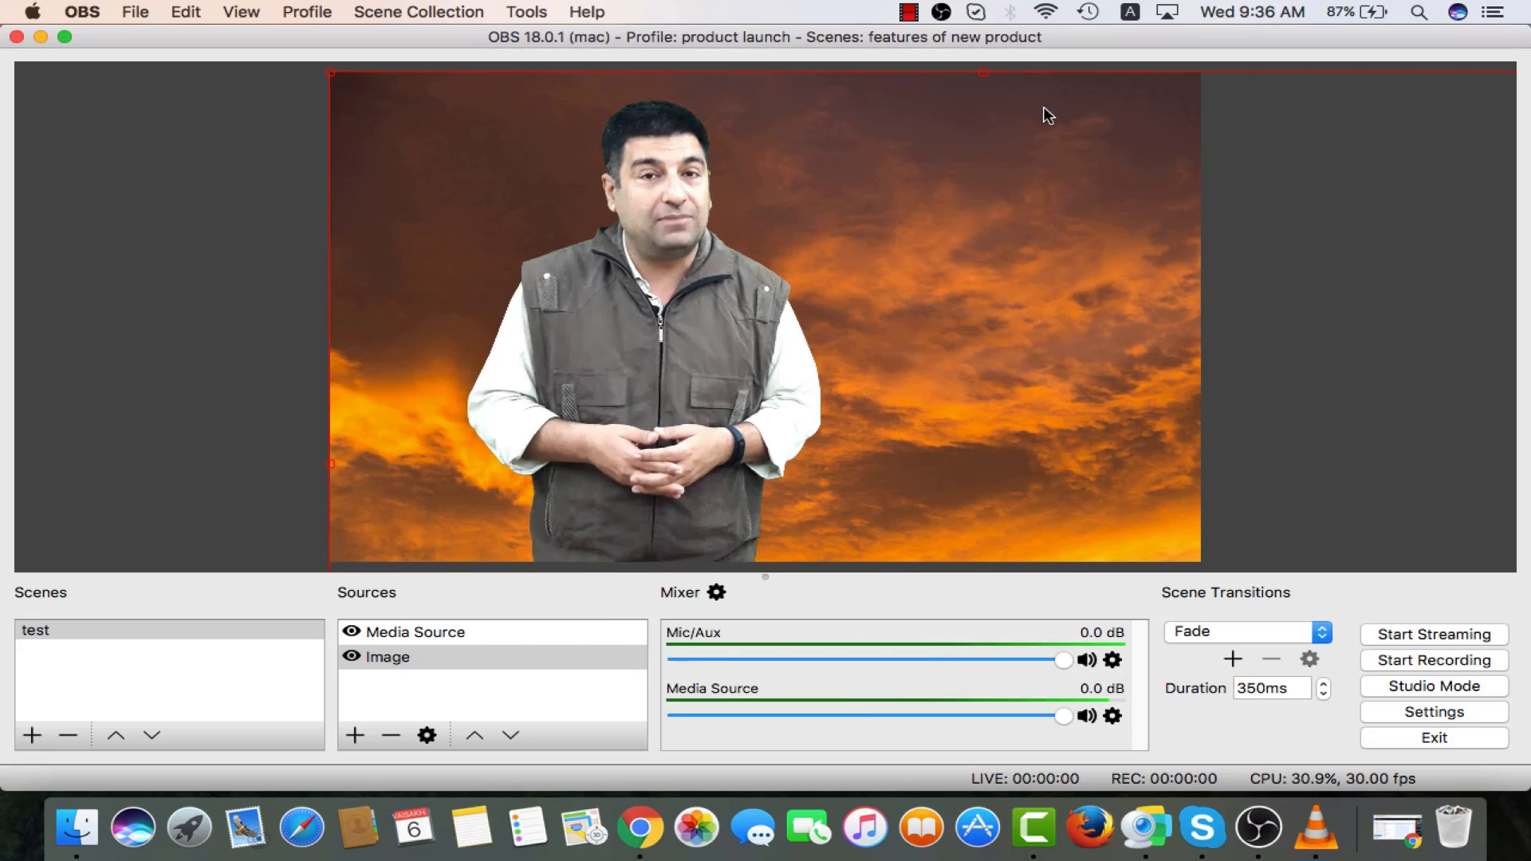
right_click(979, 185)
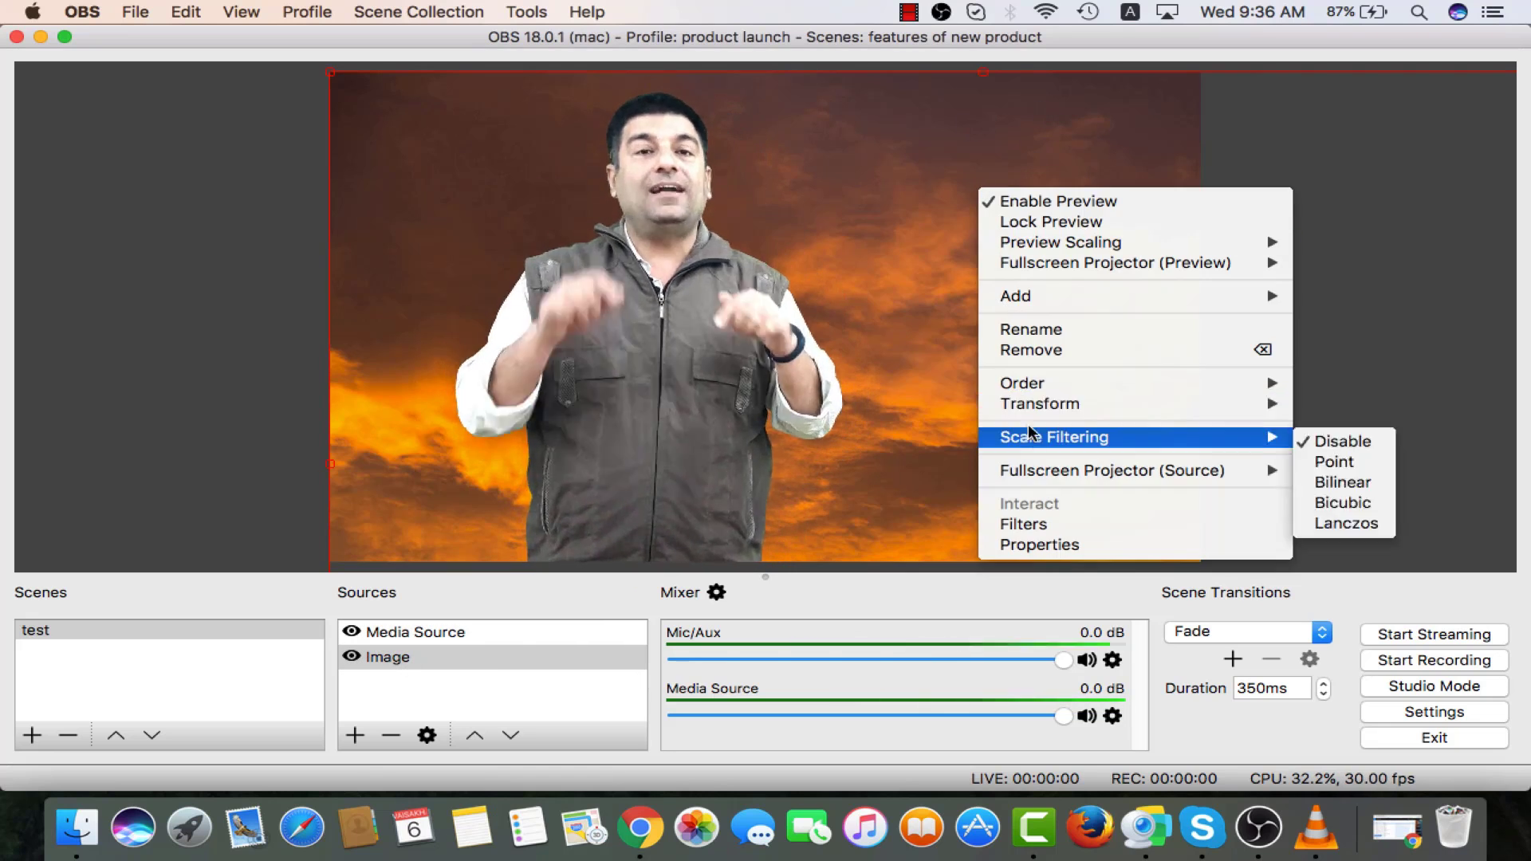
mouse_move(1037, 404)
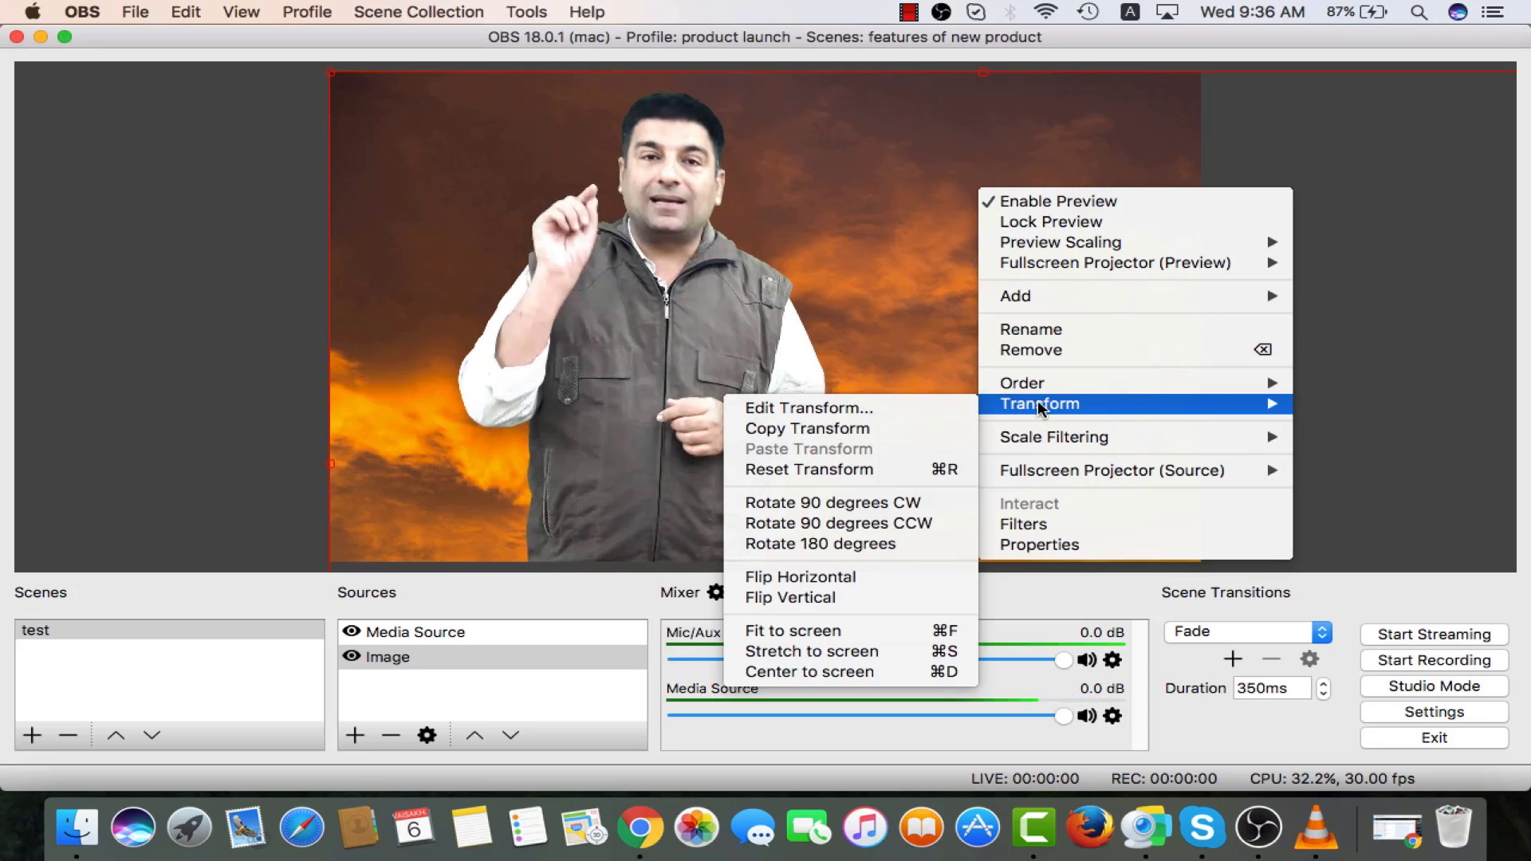
click(847, 652)
Hide and re-show the presenter video and the background image to check each layer
click(375, 632)
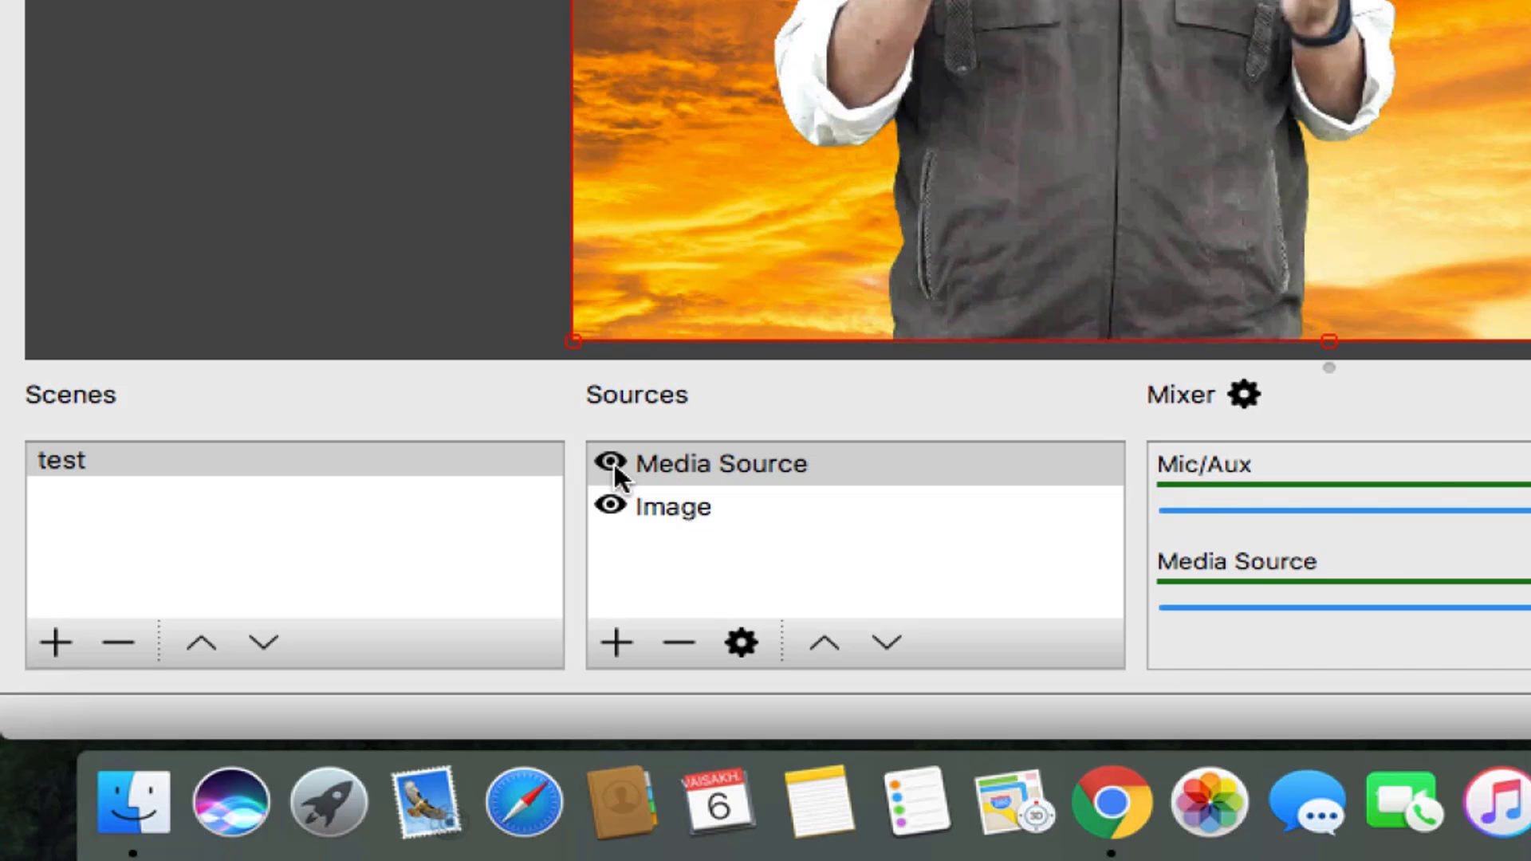
click(614, 463)
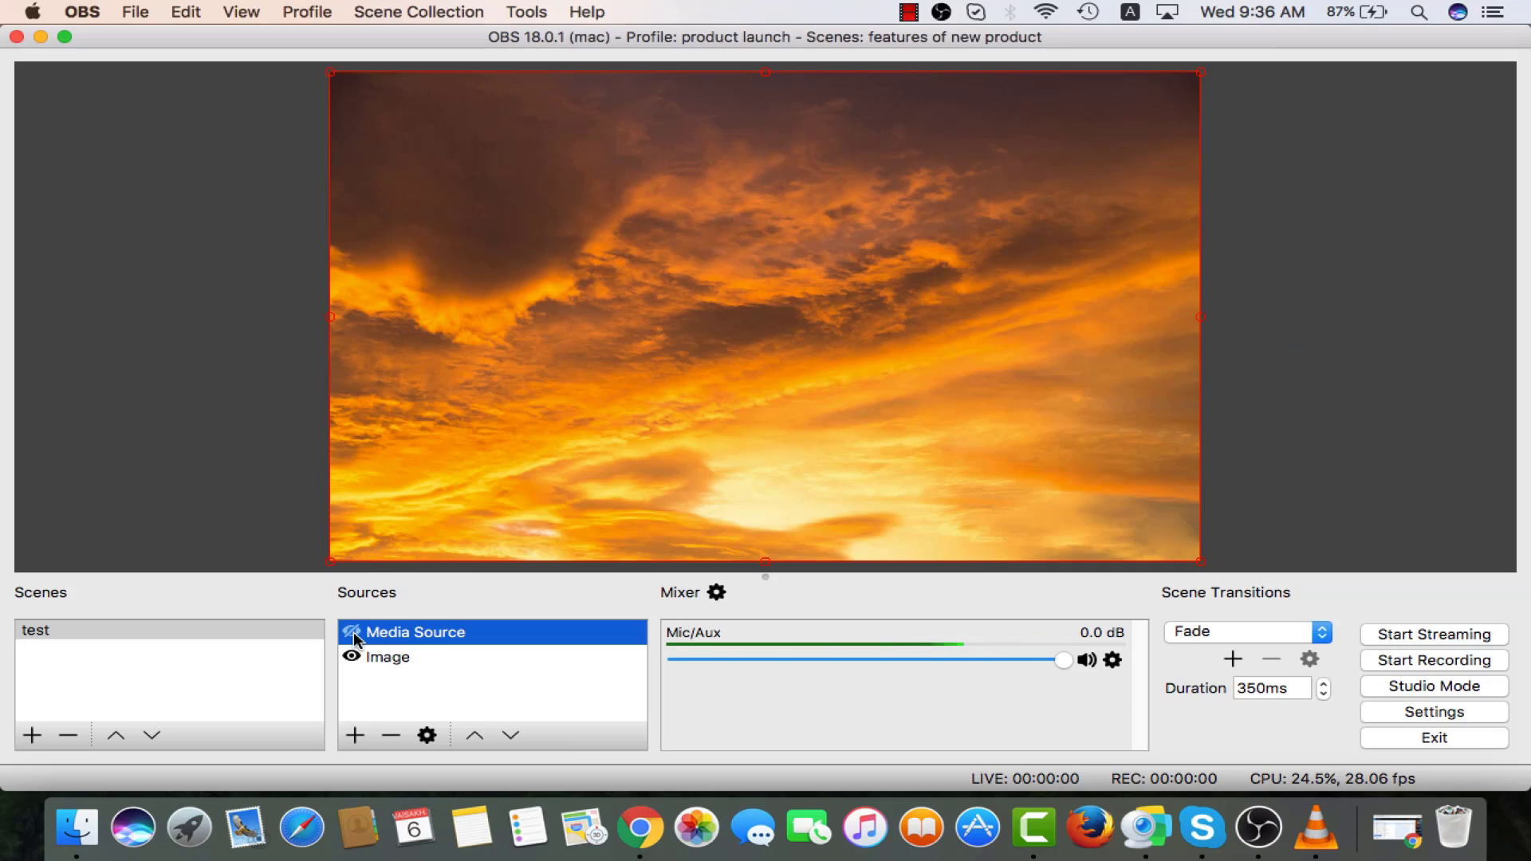
click(353, 634)
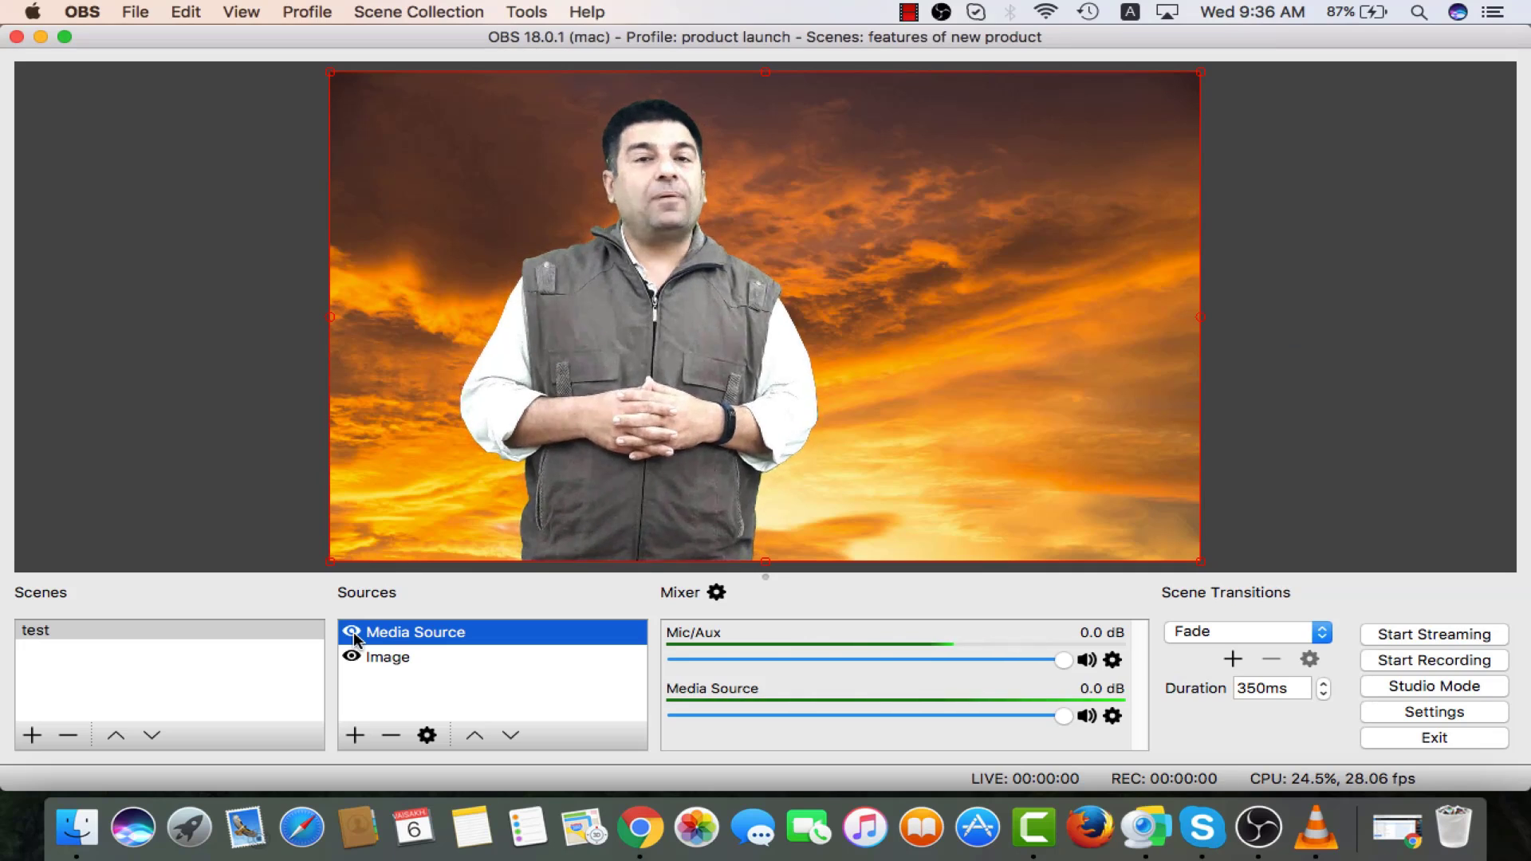
click(352, 657)
click(352, 657)
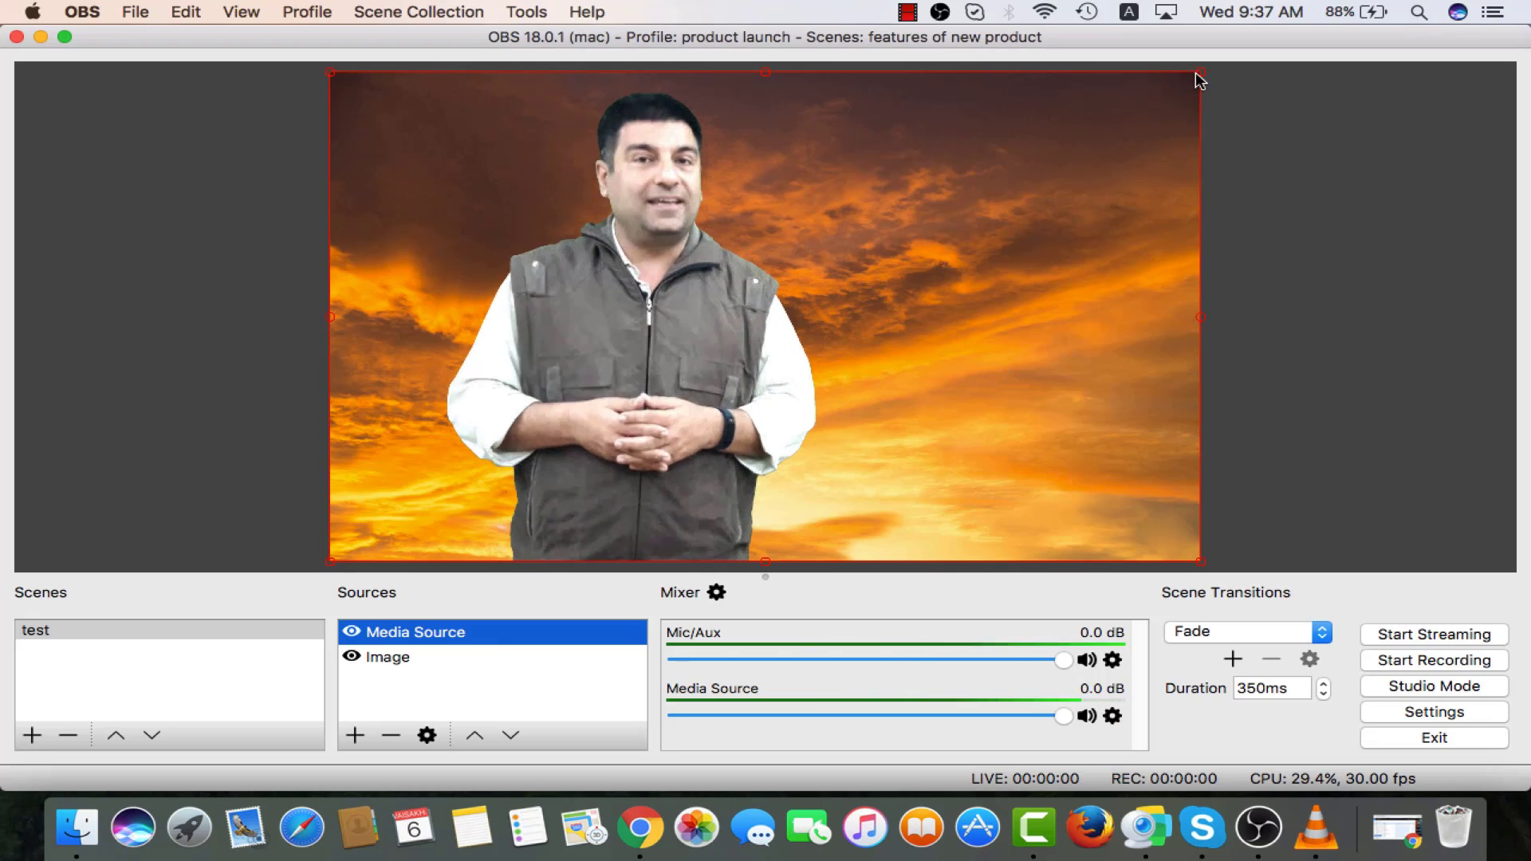
Resize the presenter video smaller and position it in the lower-left corner
drag(1200, 73, 715, 265)
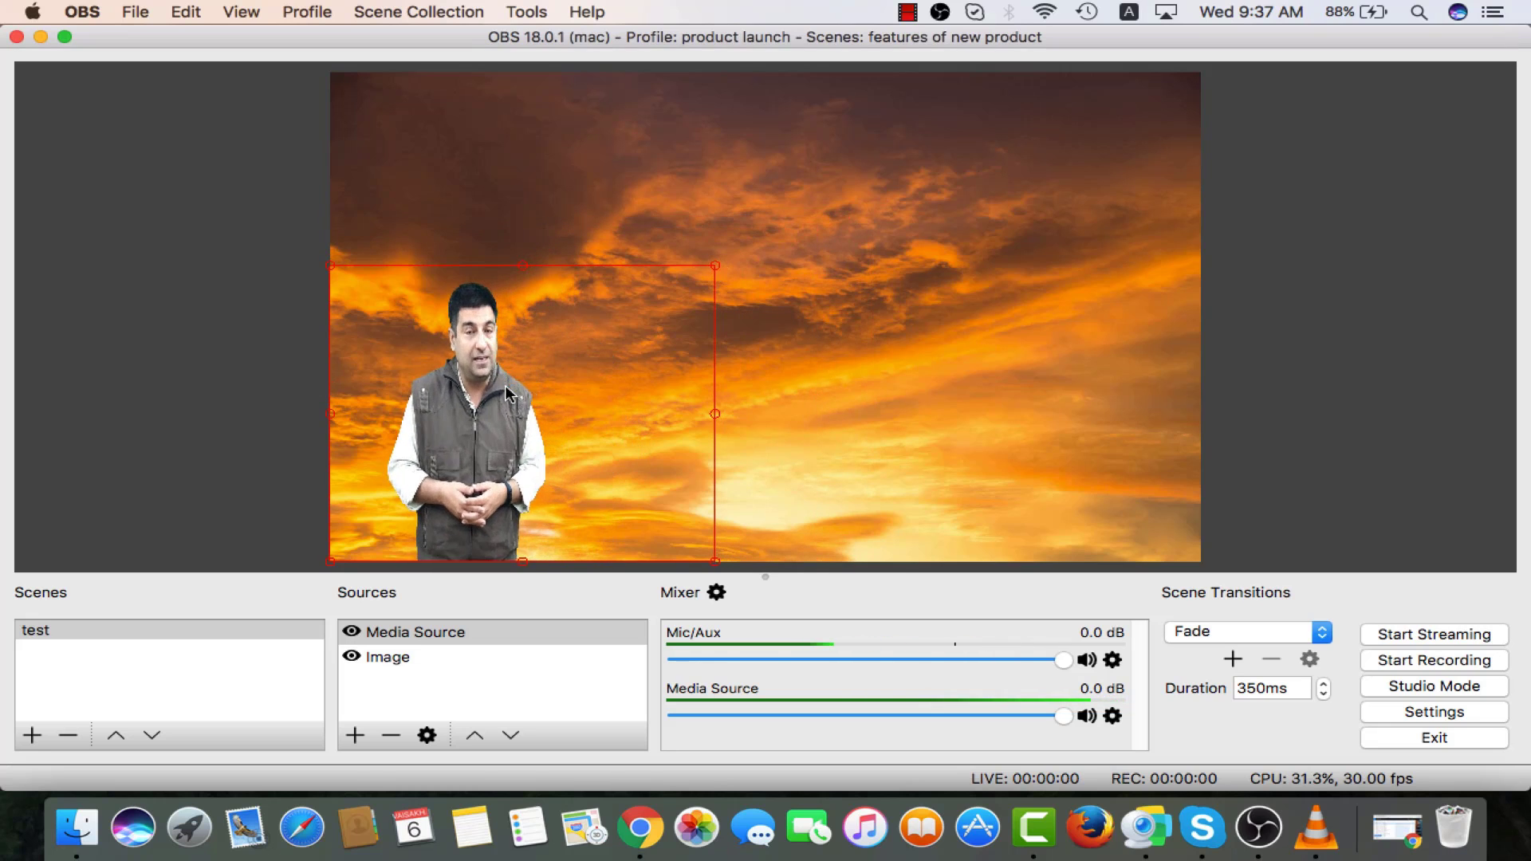
drag(504, 389, 520, 437)
drag(729, 475, 769, 475)
drag(561, 468, 533, 466)
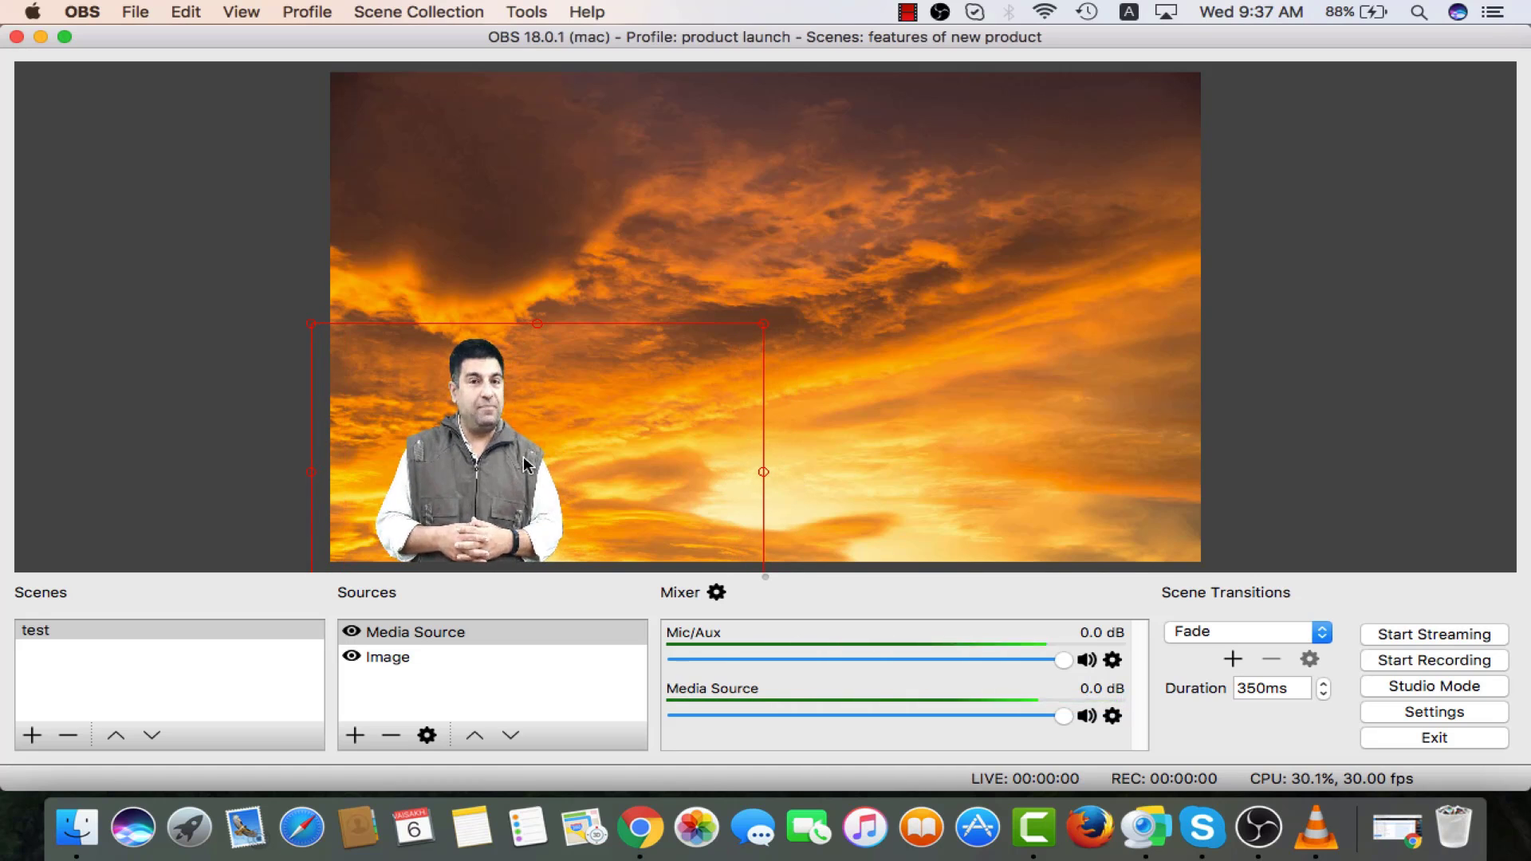
click(974, 536)
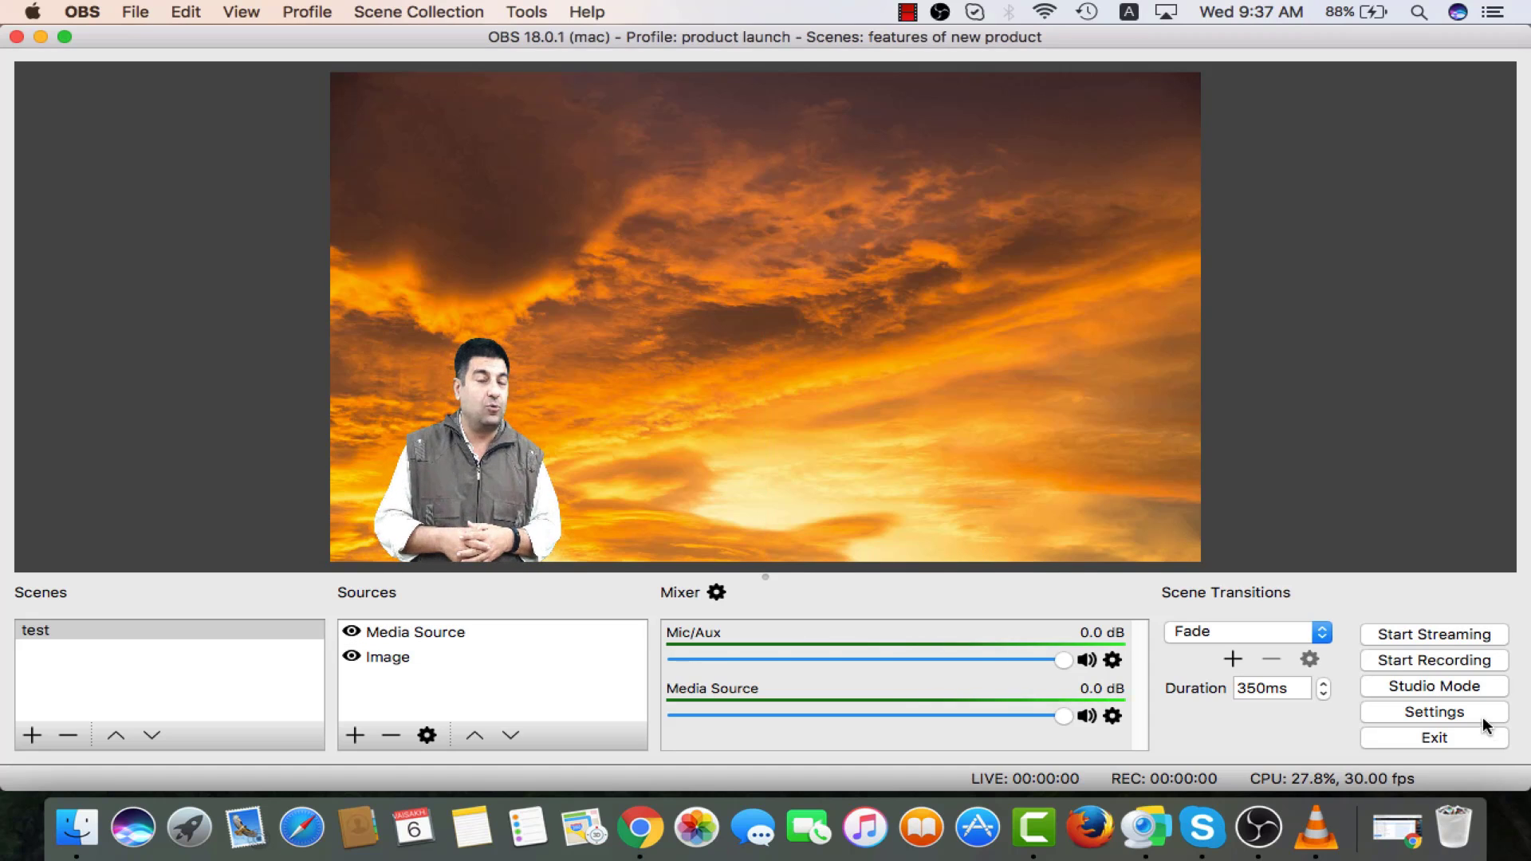
Make a short test recording, then inspect the recording save path under Output settings
click(1447, 659)
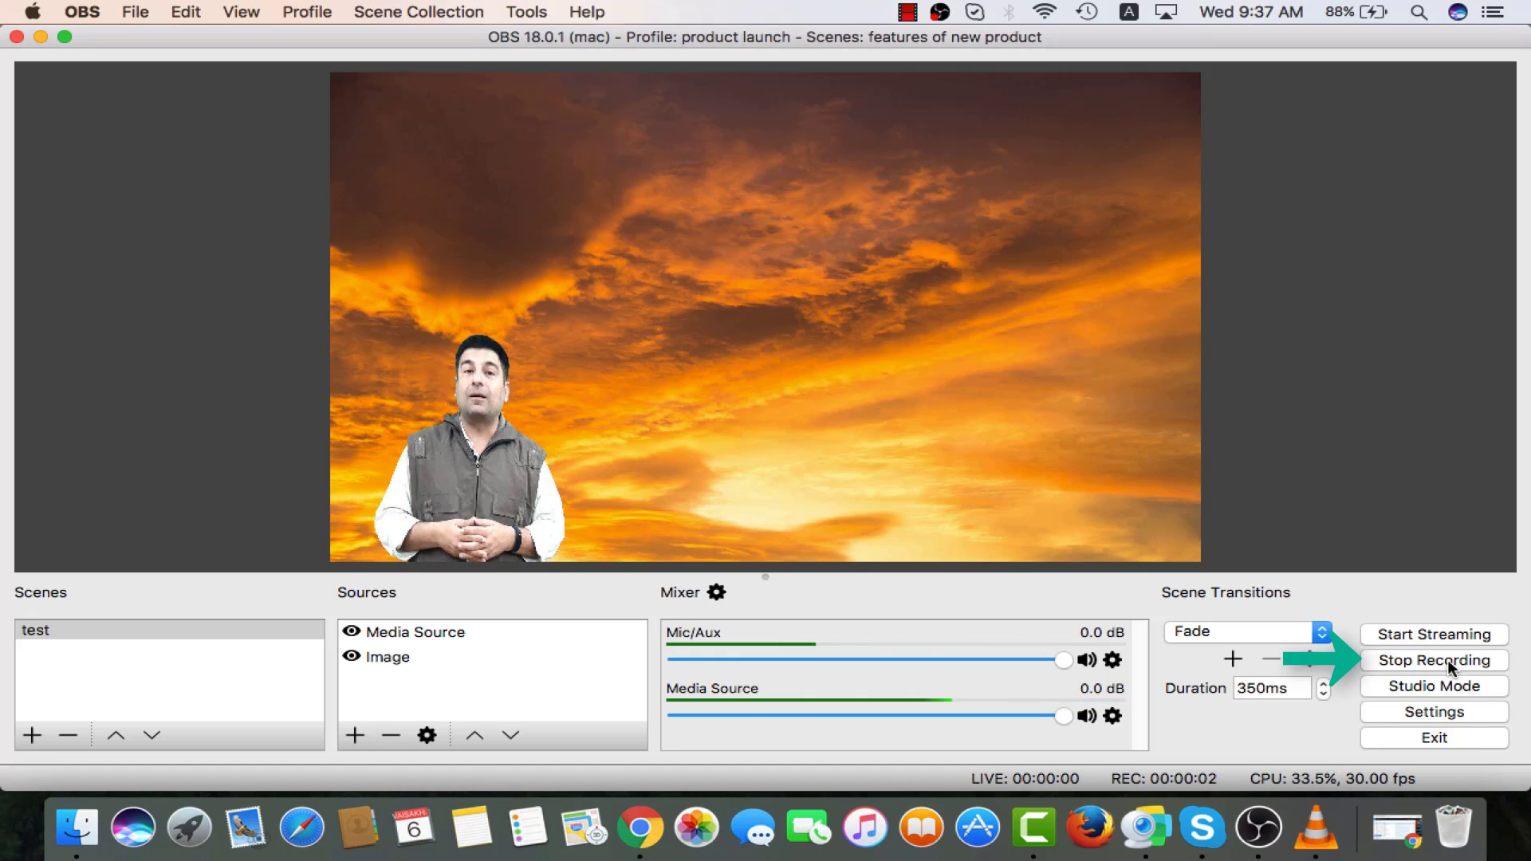
click(1448, 659)
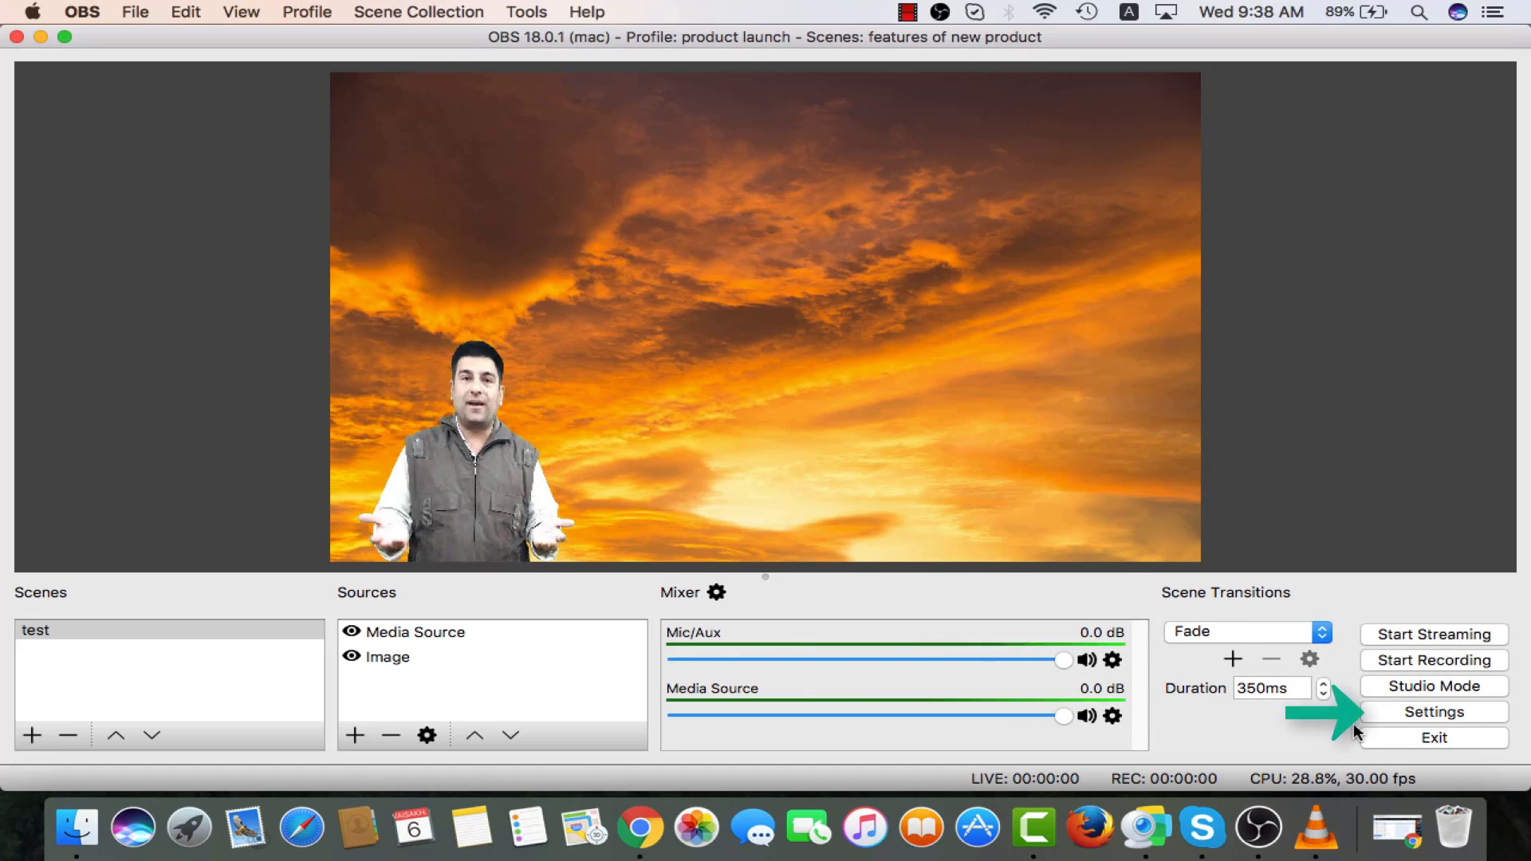
click(1394, 712)
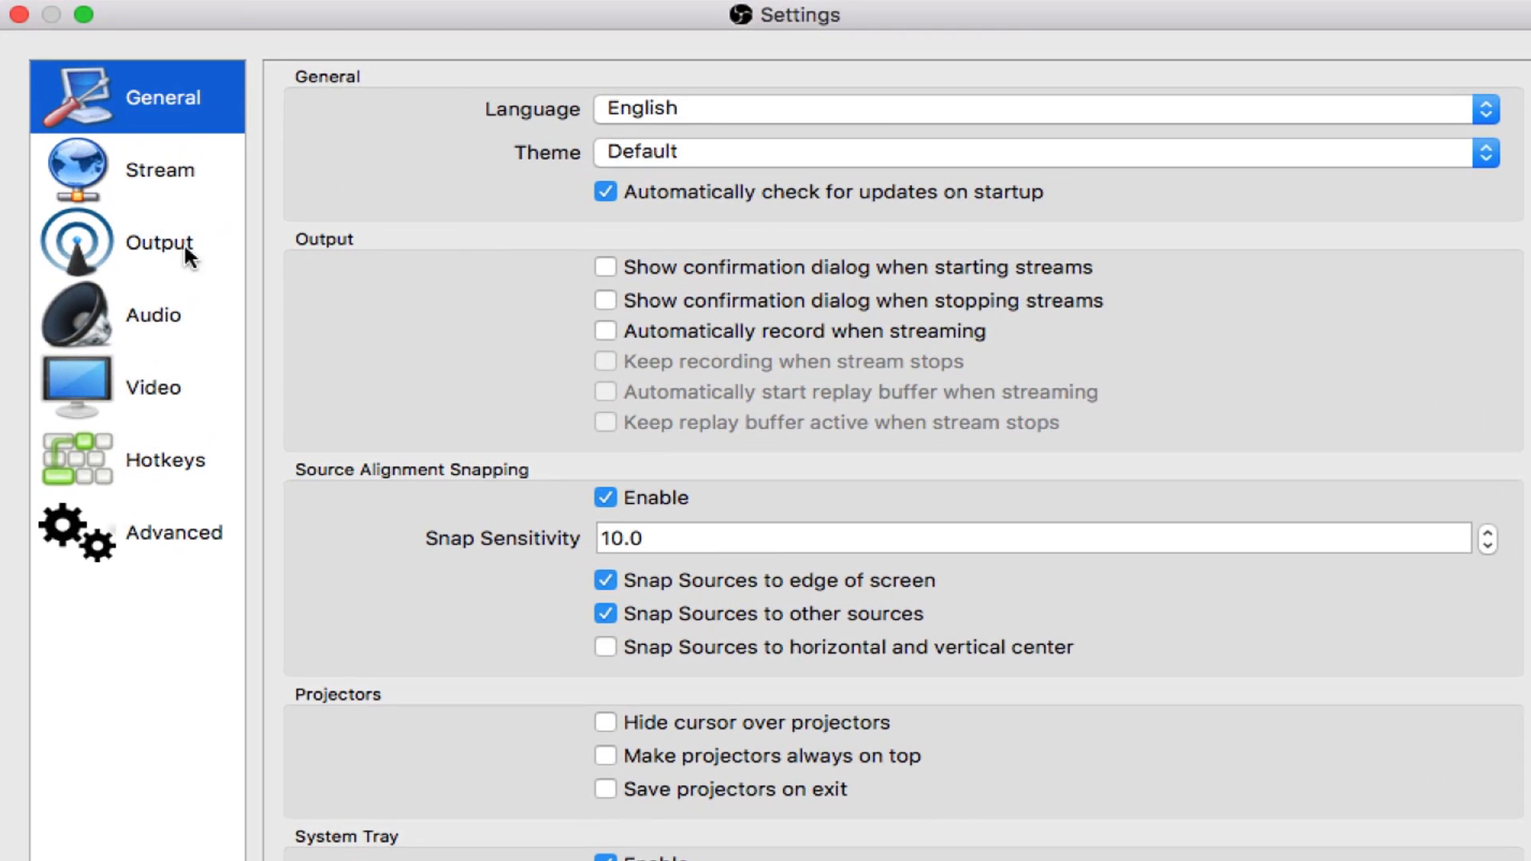
click(167, 247)
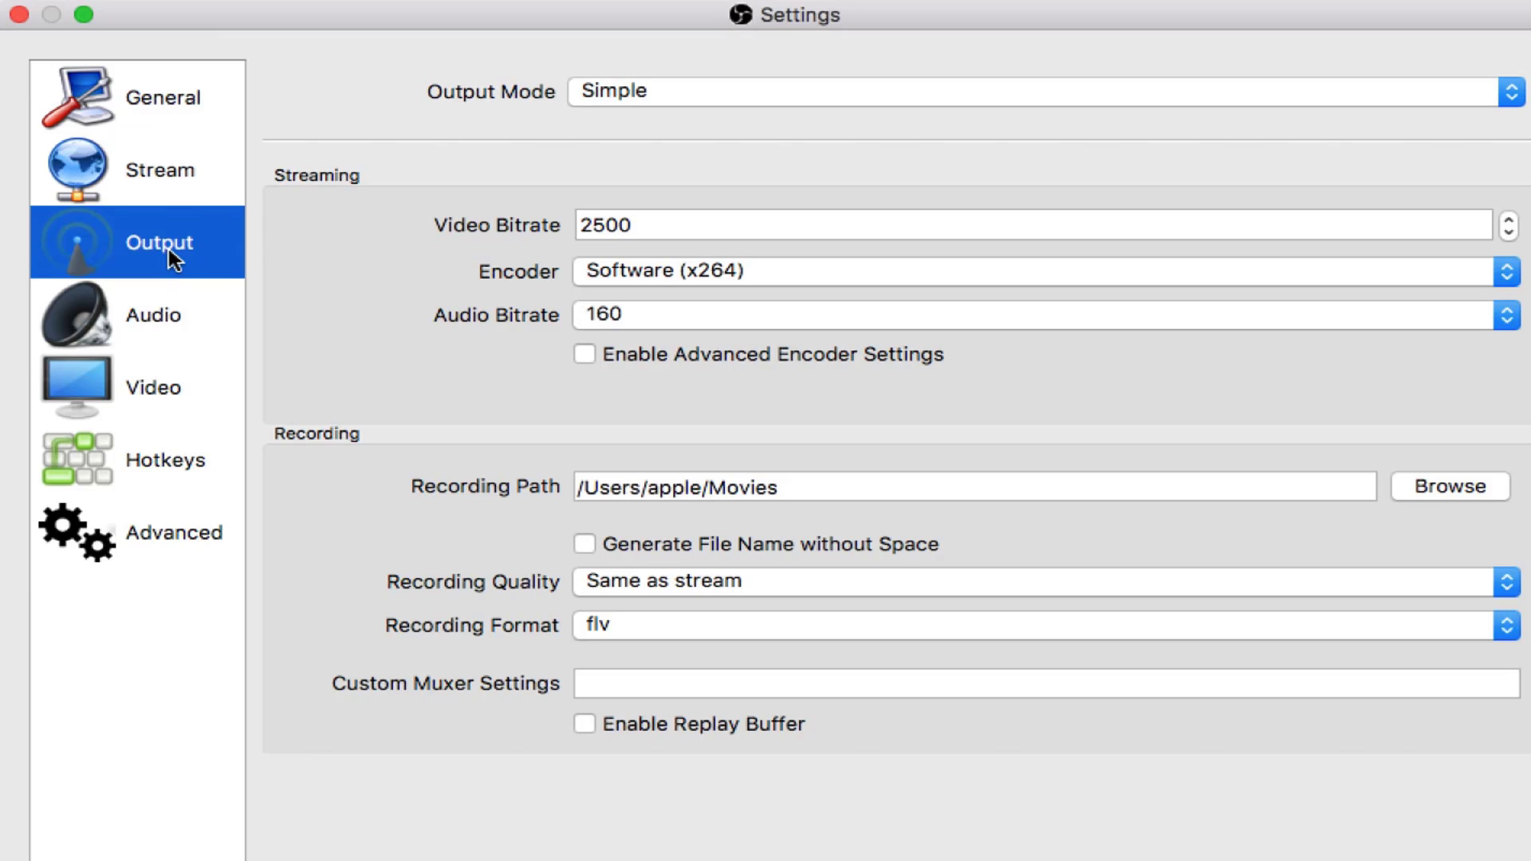
drag(809, 482, 660, 476)
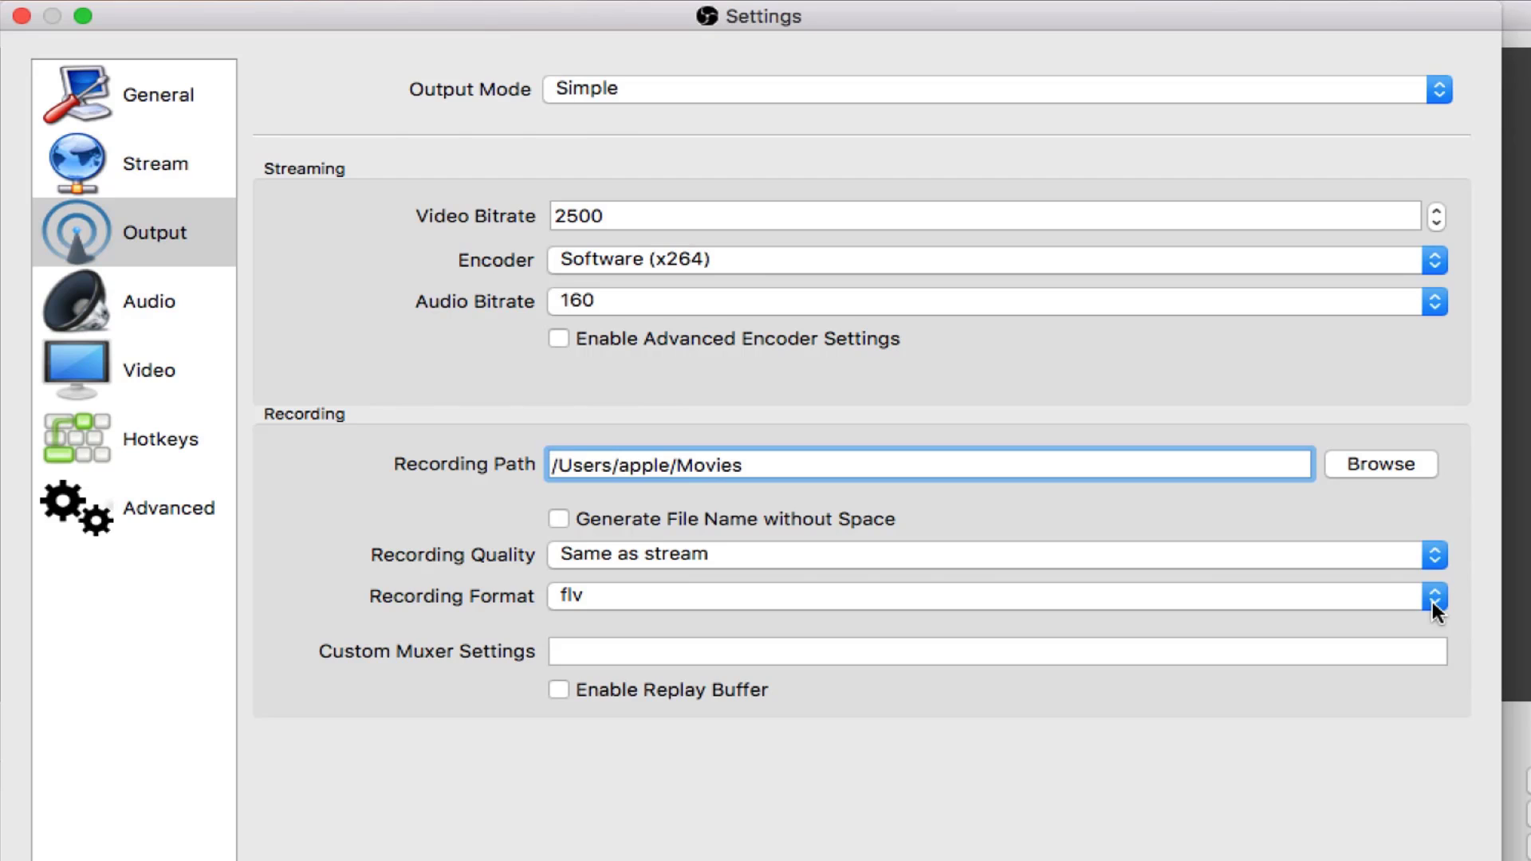
Check the recording format list, then add obs rafting.mp4 as a second Media Source
click(1433, 598)
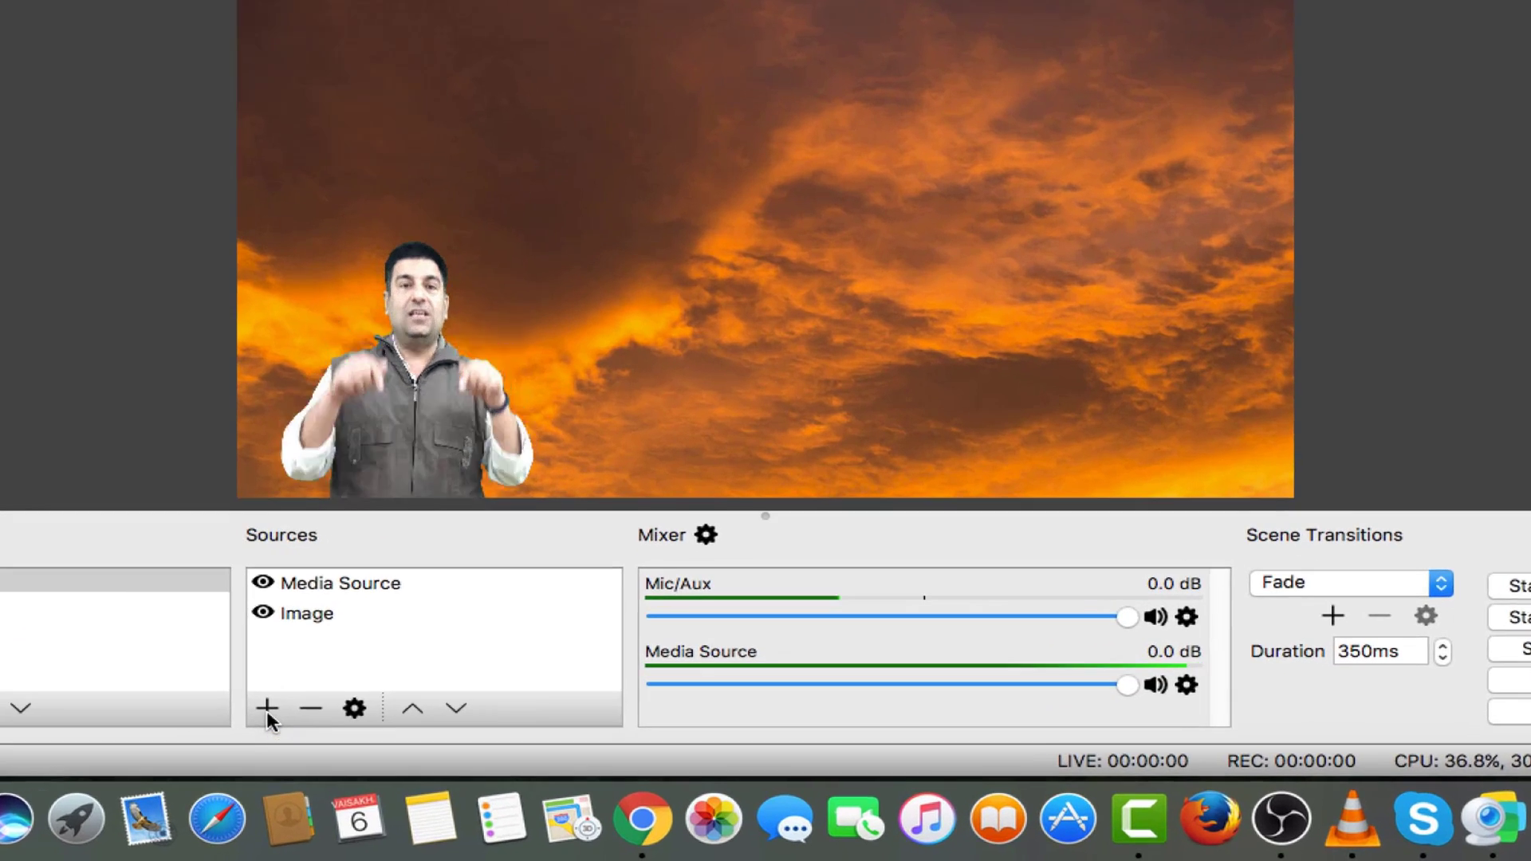
click(355, 735)
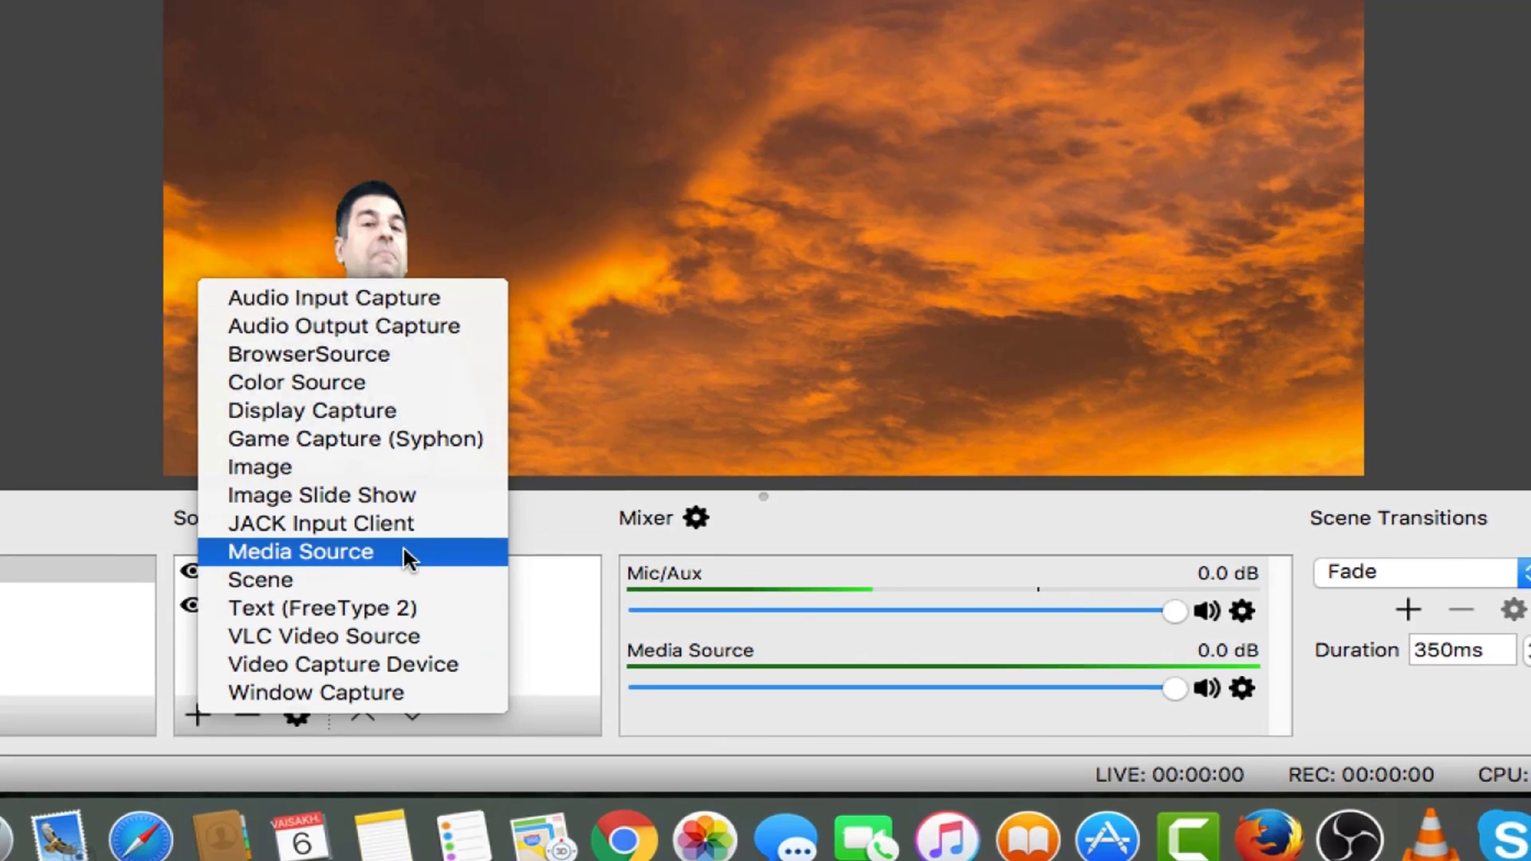
click(381, 525)
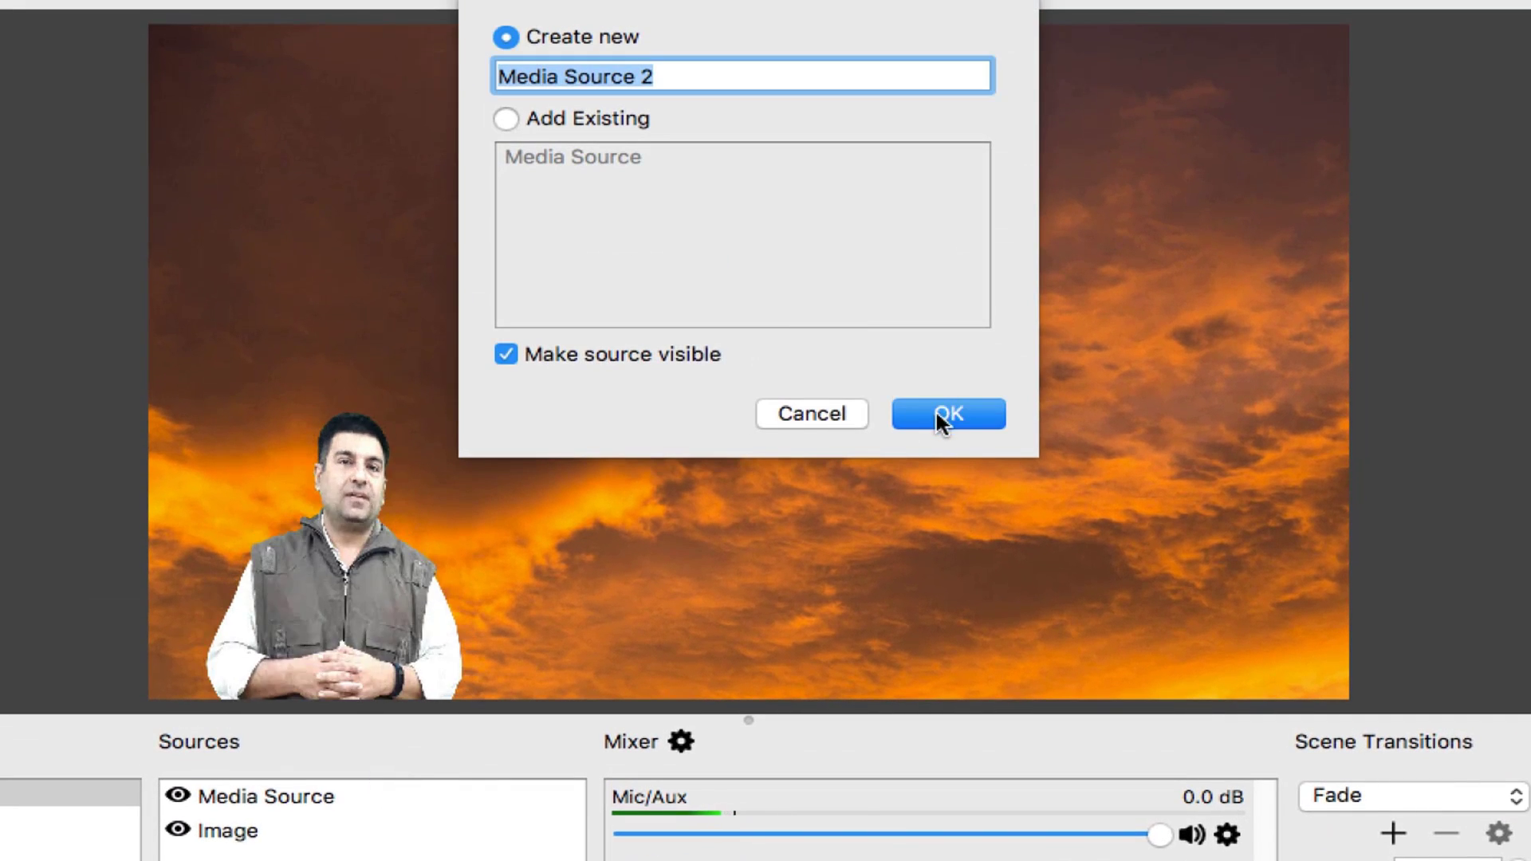
click(935, 410)
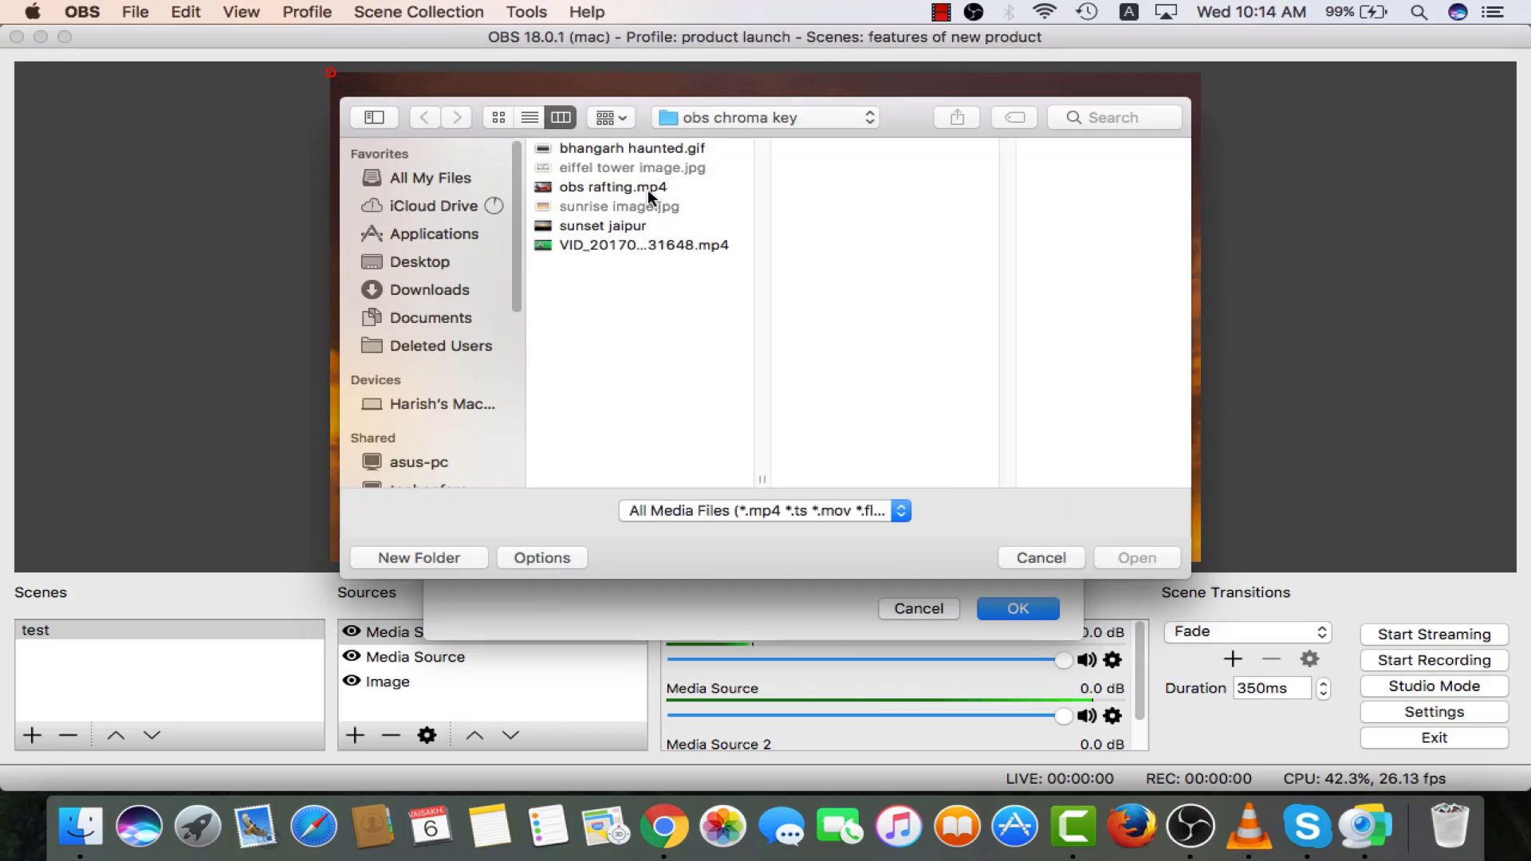
click(647, 189)
click(1138, 558)
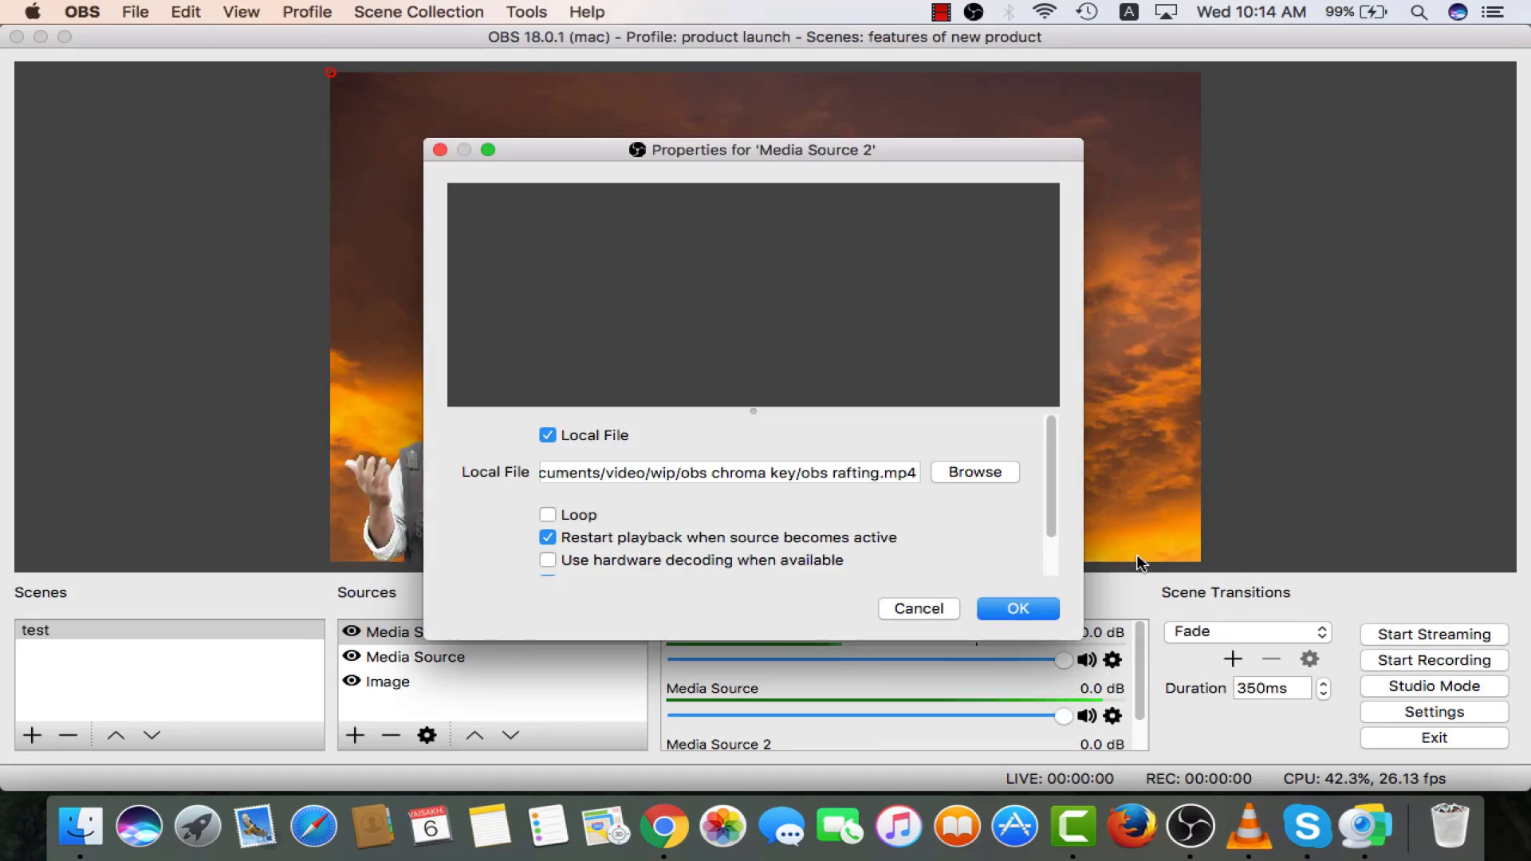
click(1017, 608)
Move the presenter above the rafting video, delete the Image source, and shift the presenter right
click(413, 660)
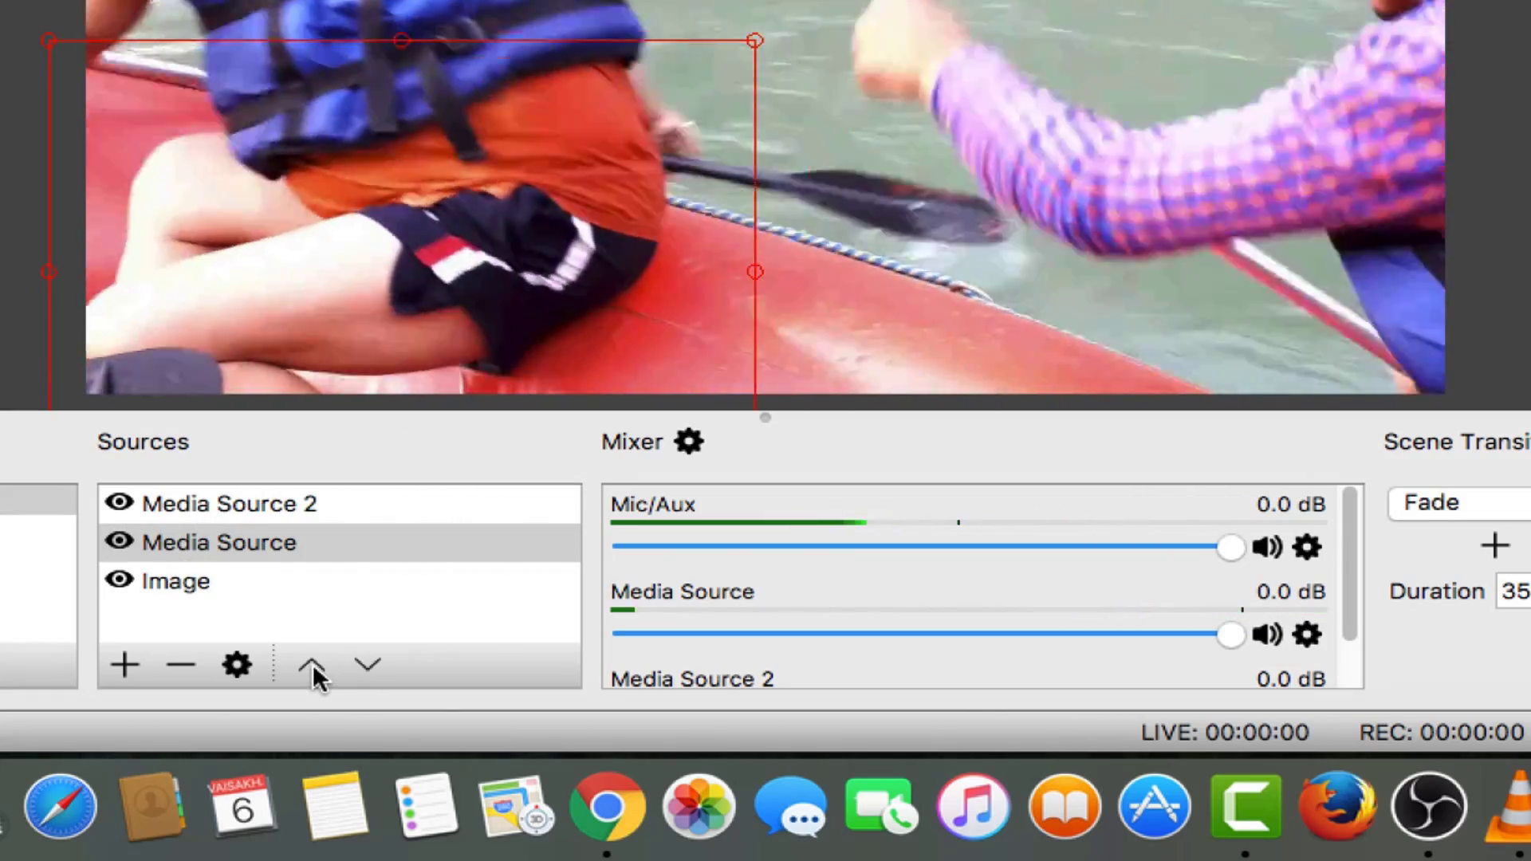
click(311, 667)
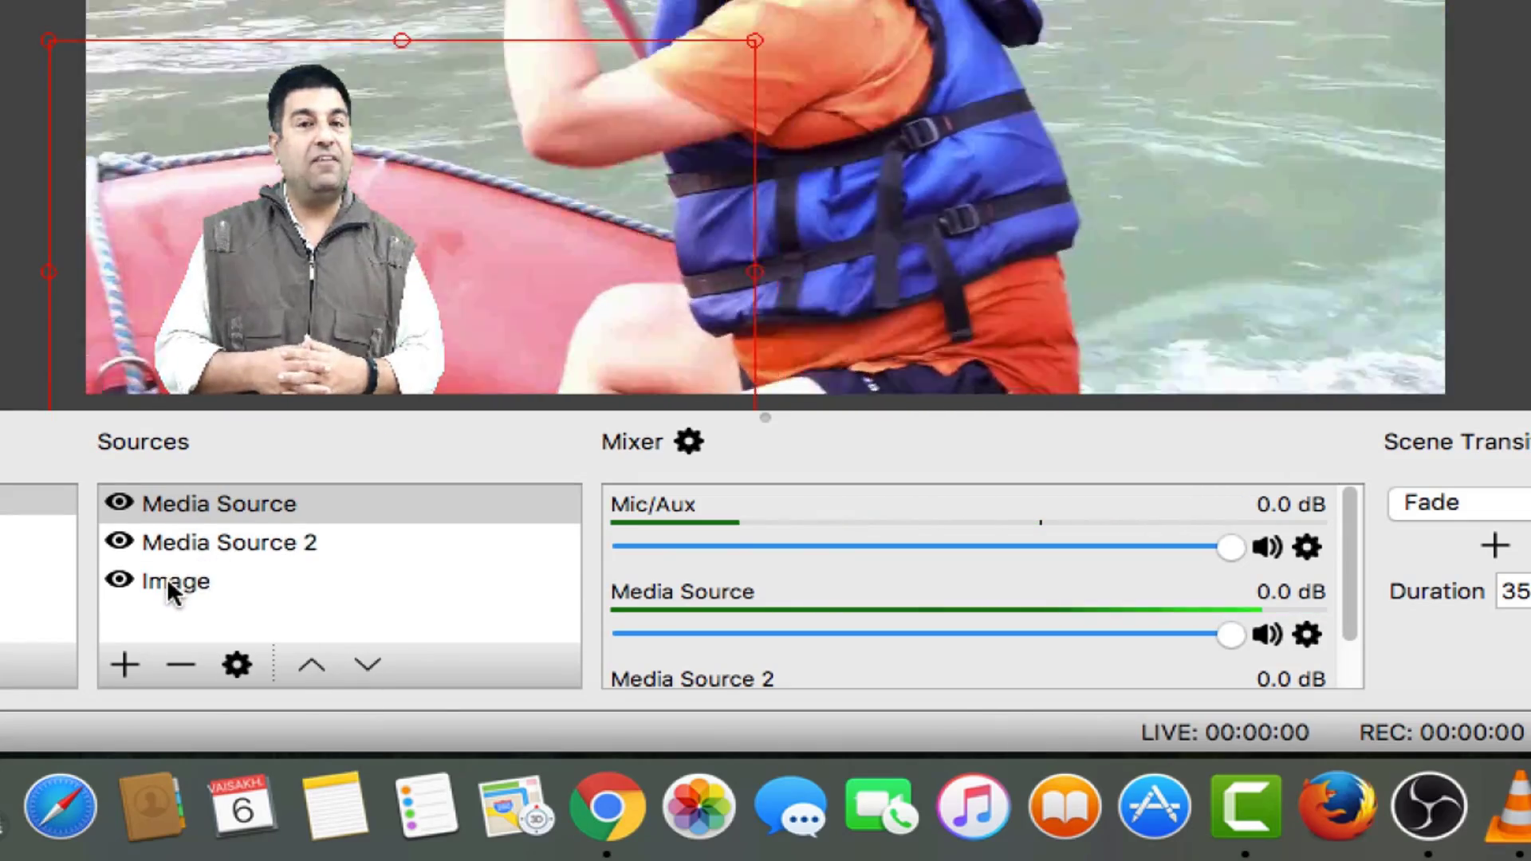
click(171, 591)
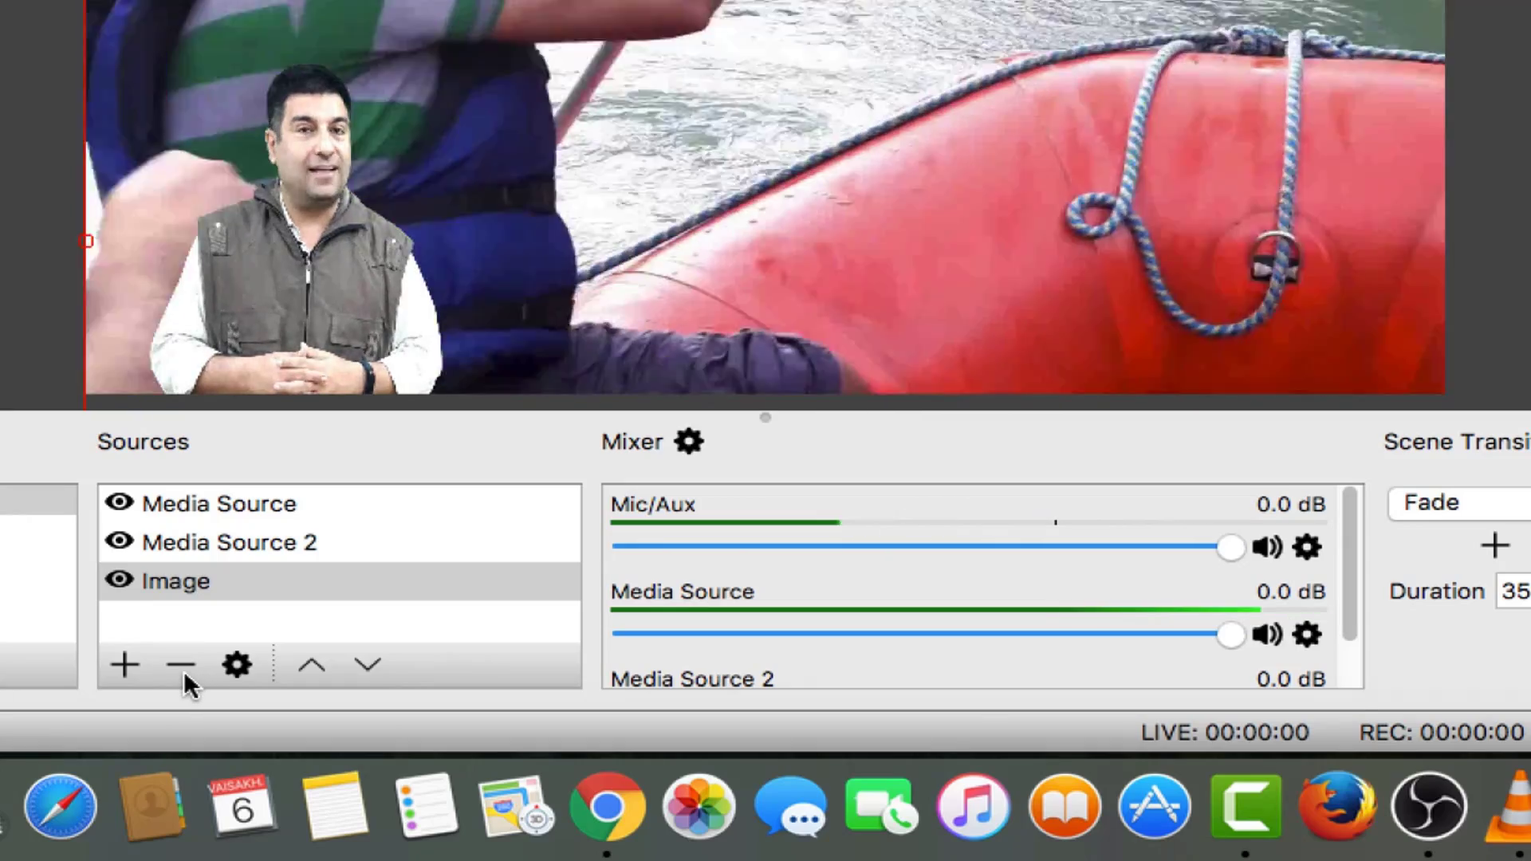
click(182, 667)
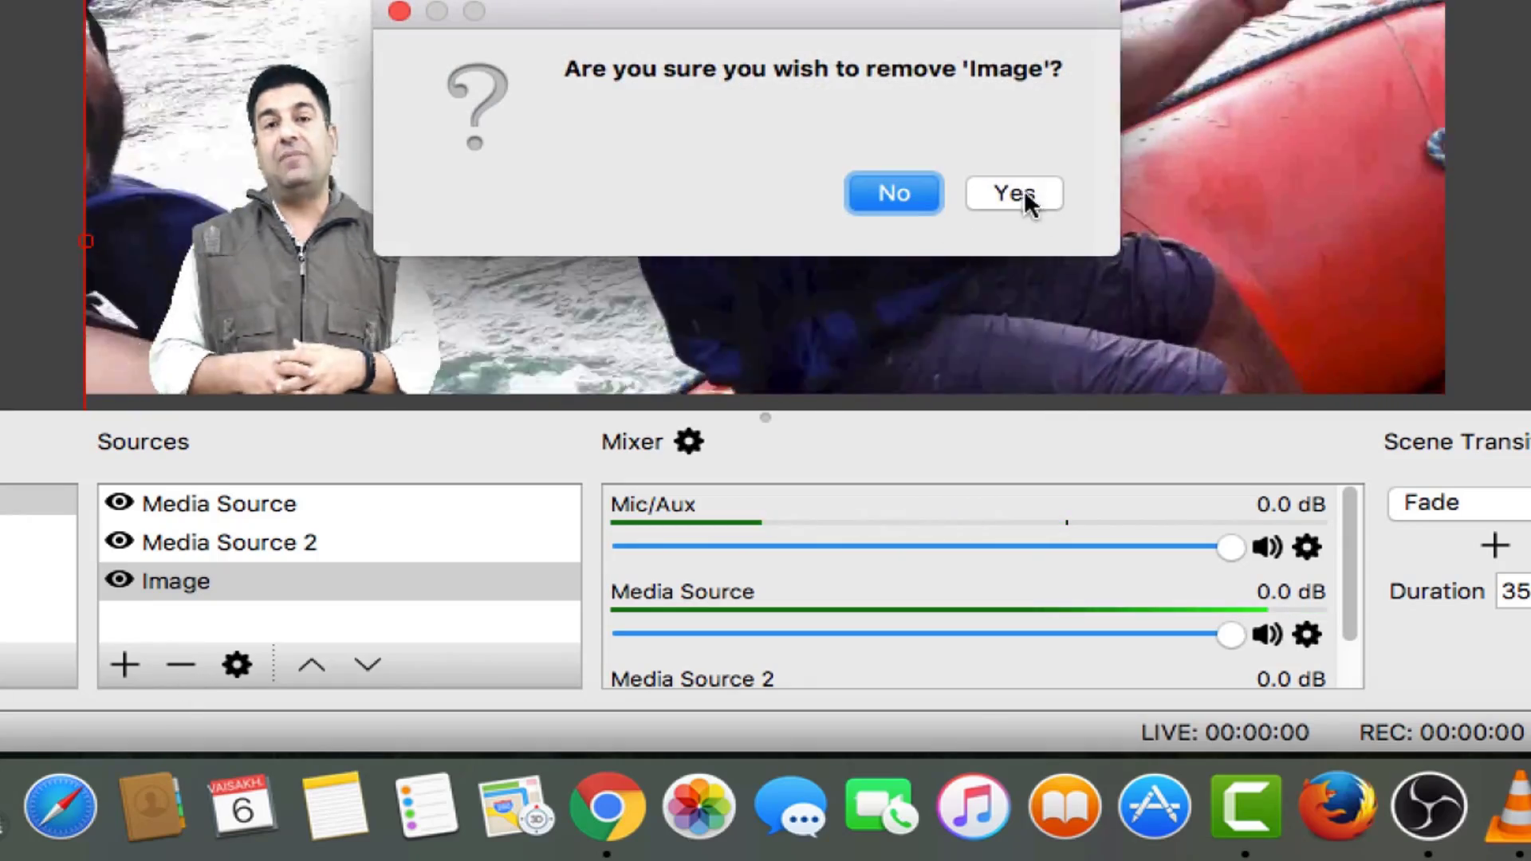
click(1014, 193)
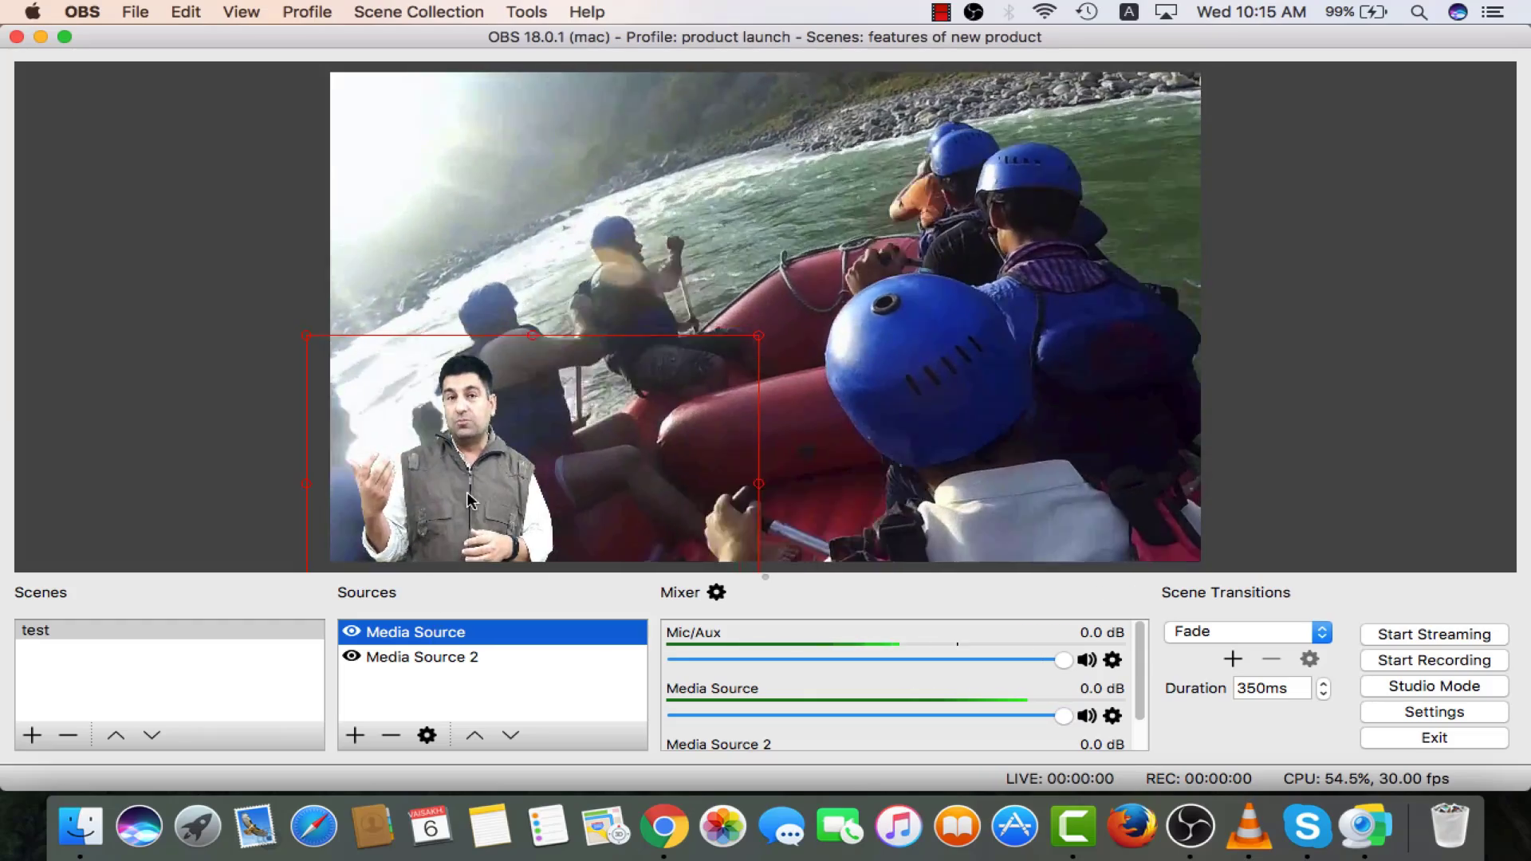
drag(469, 500, 424, 505)
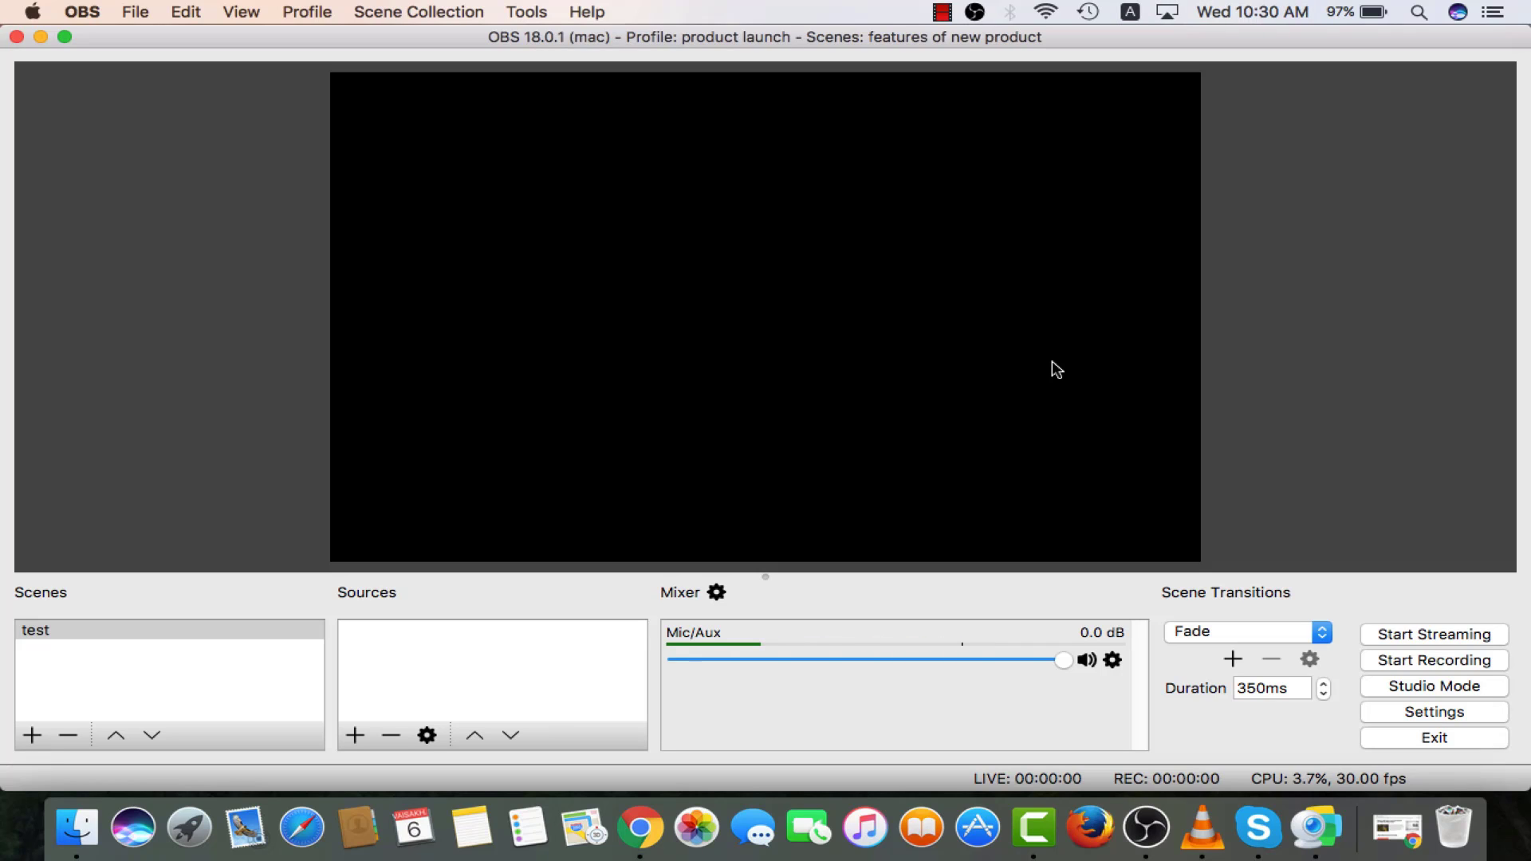
Launch Photo Booth from Spotlight and switch it to video mode to view the webcam
click(1419, 11)
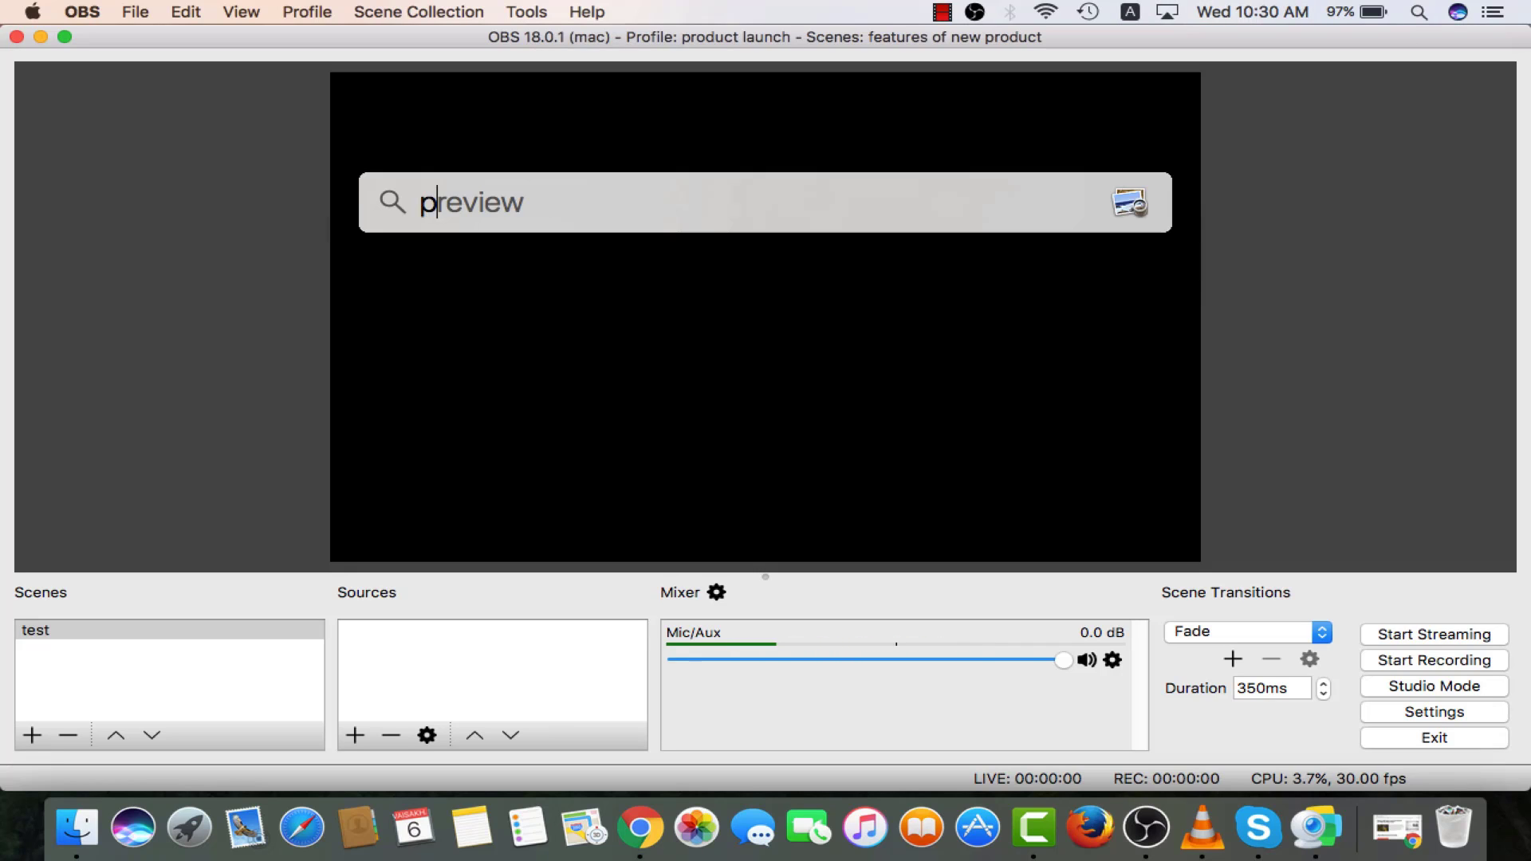
key(Return)
click(122, 758)
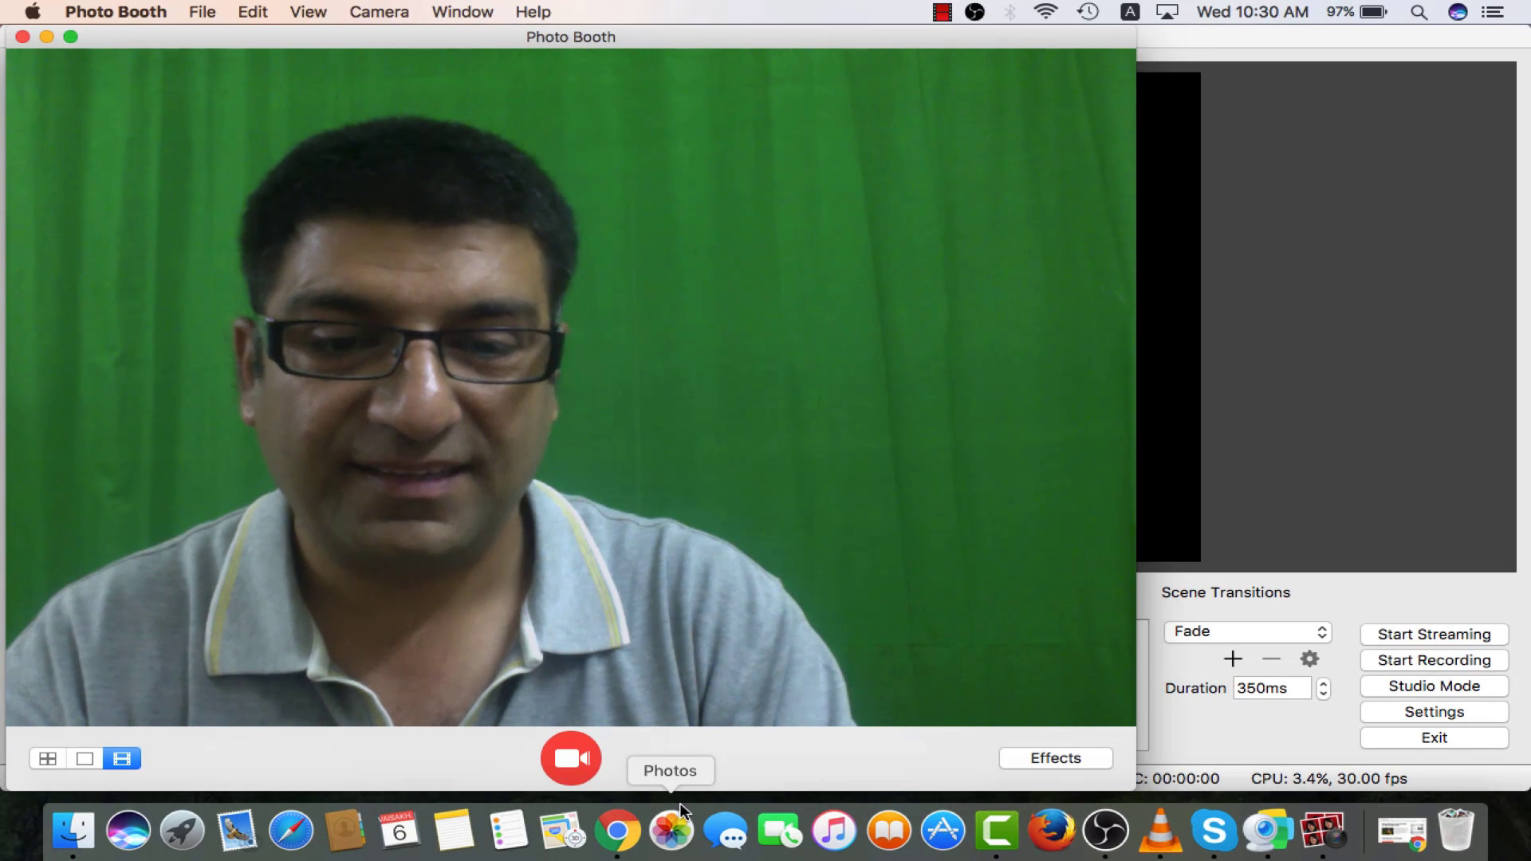
Add a Video Capture Device source using the FaceTime HD Camera (Built-in)
click(1110, 837)
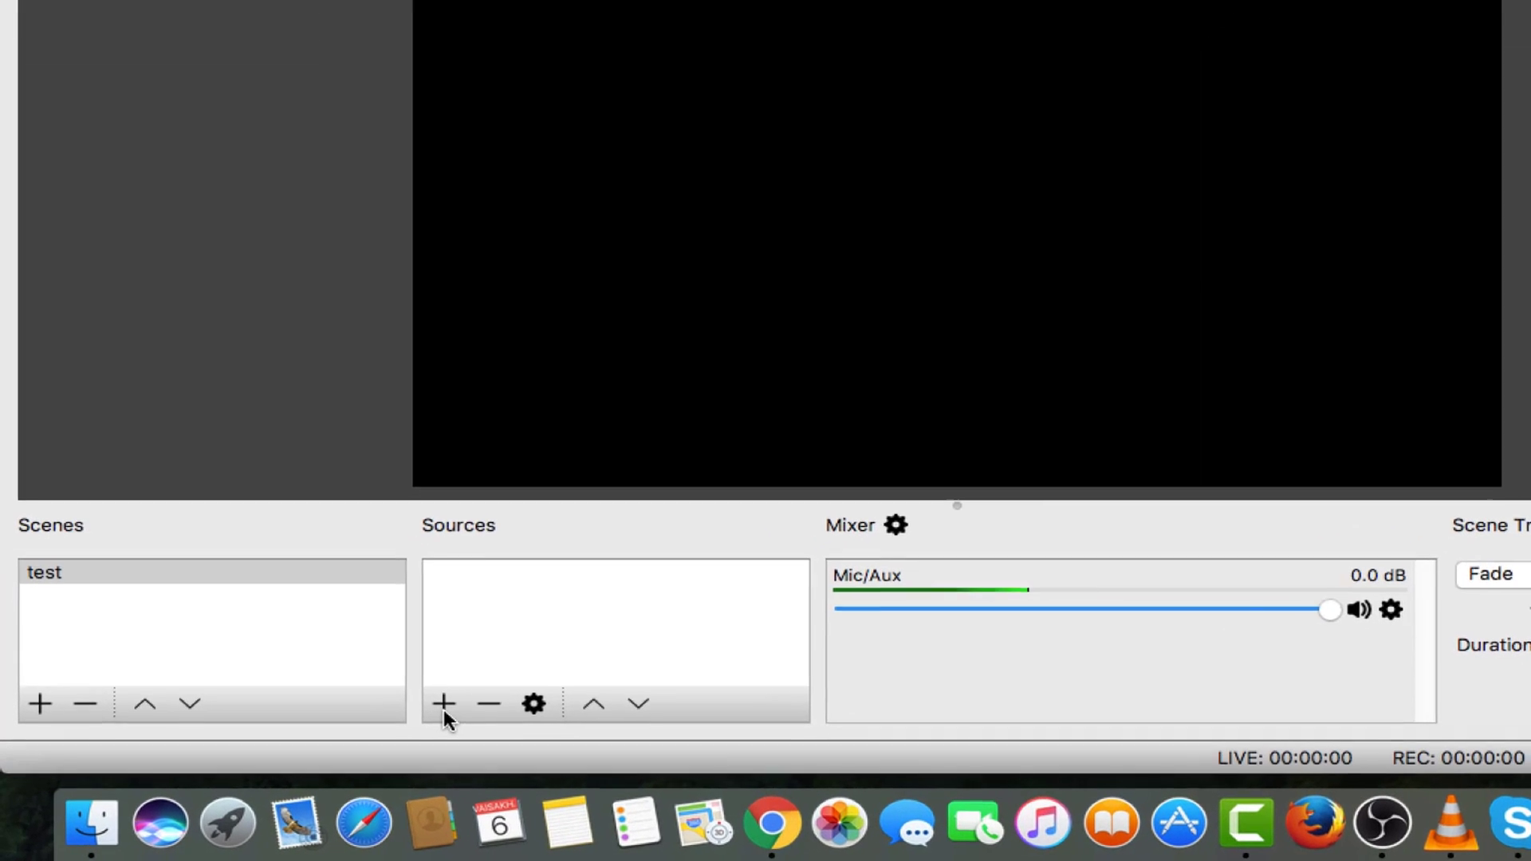
click(355, 735)
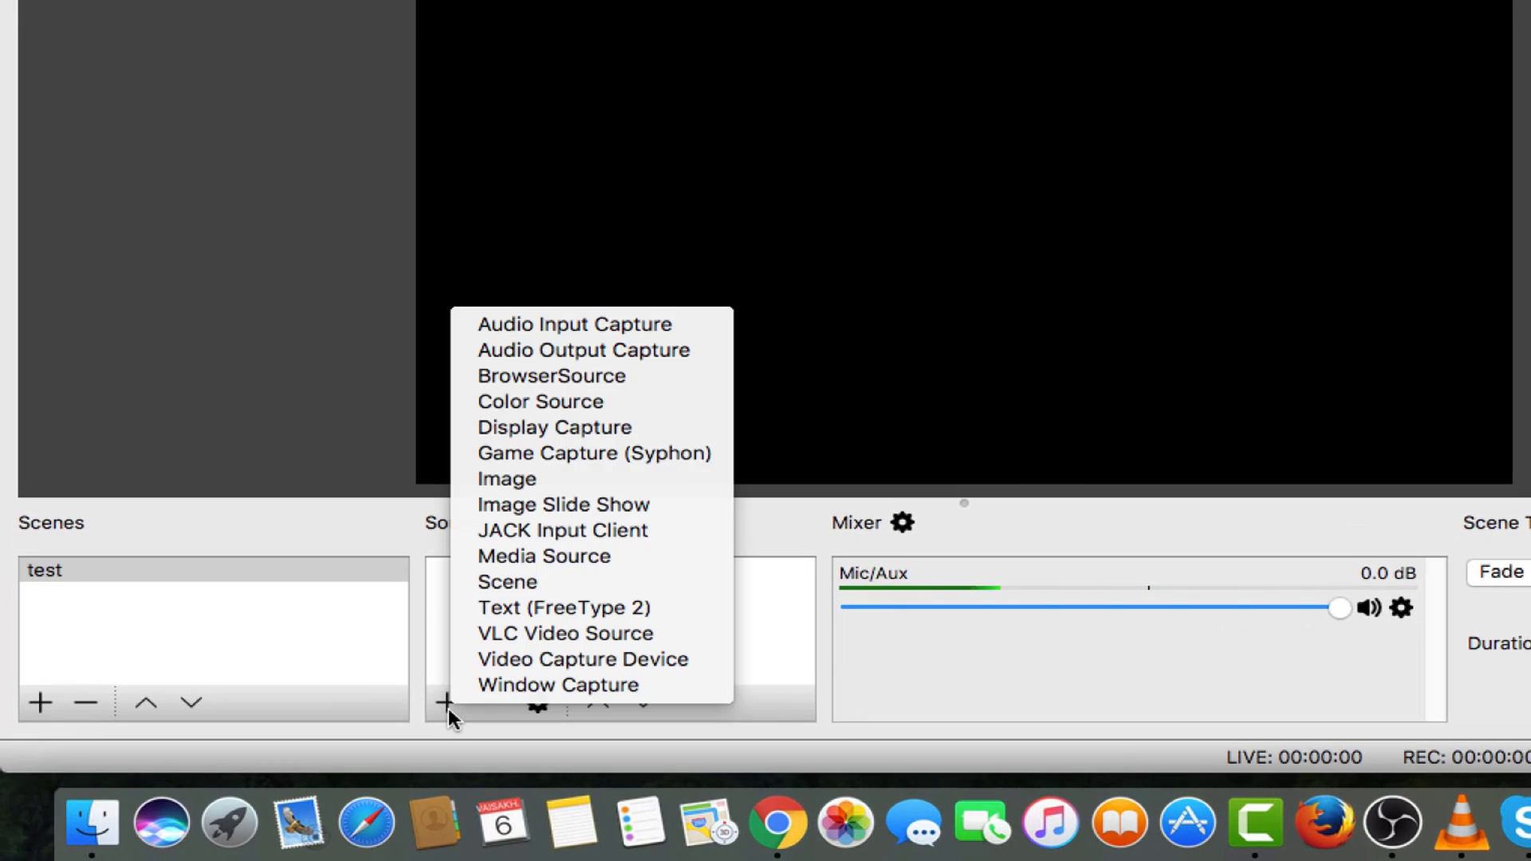
click(704, 669)
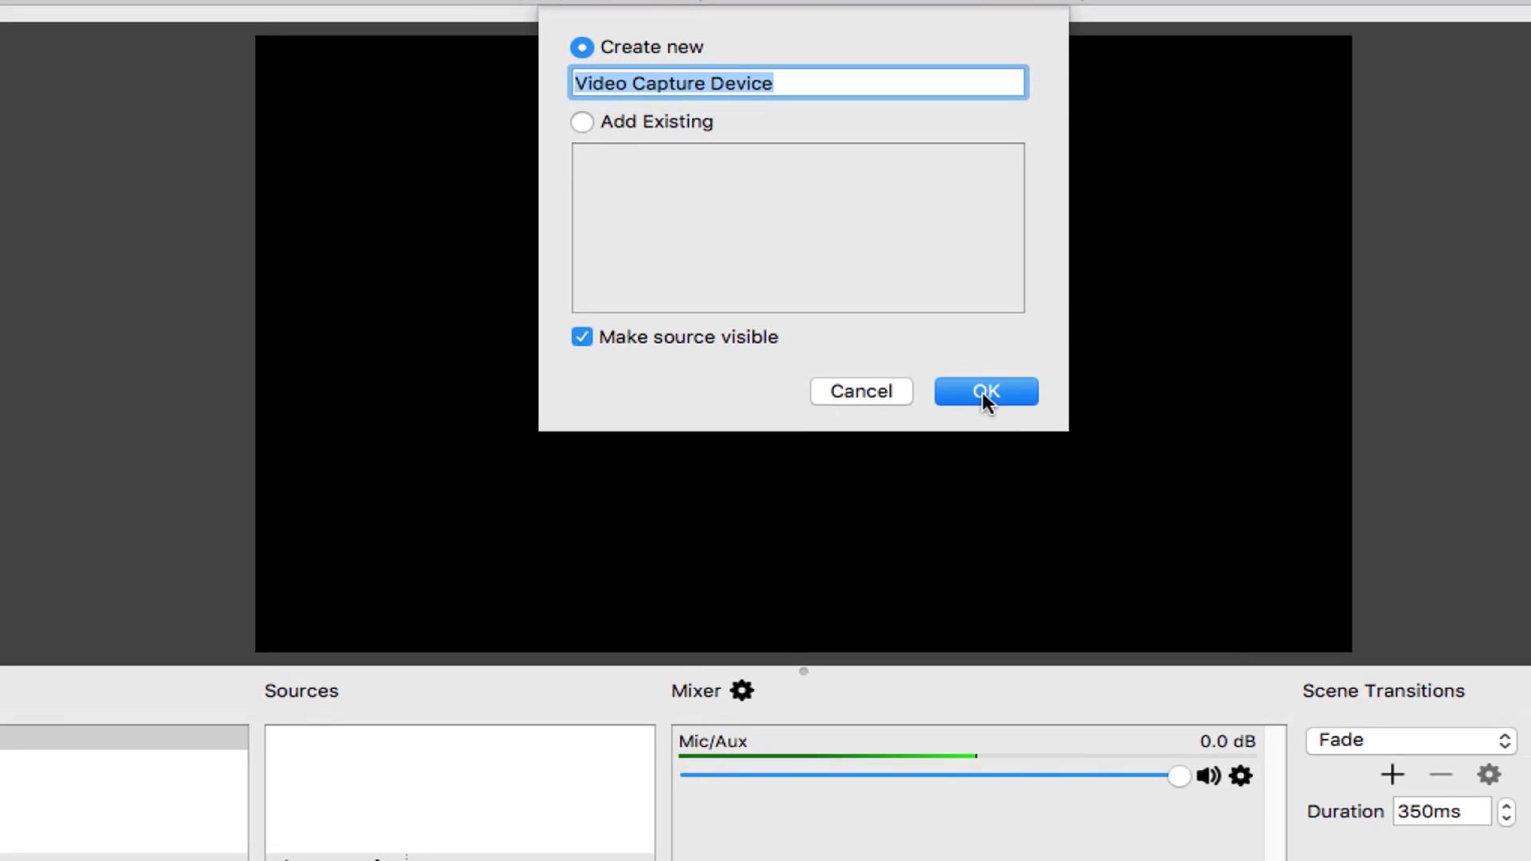
click(984, 392)
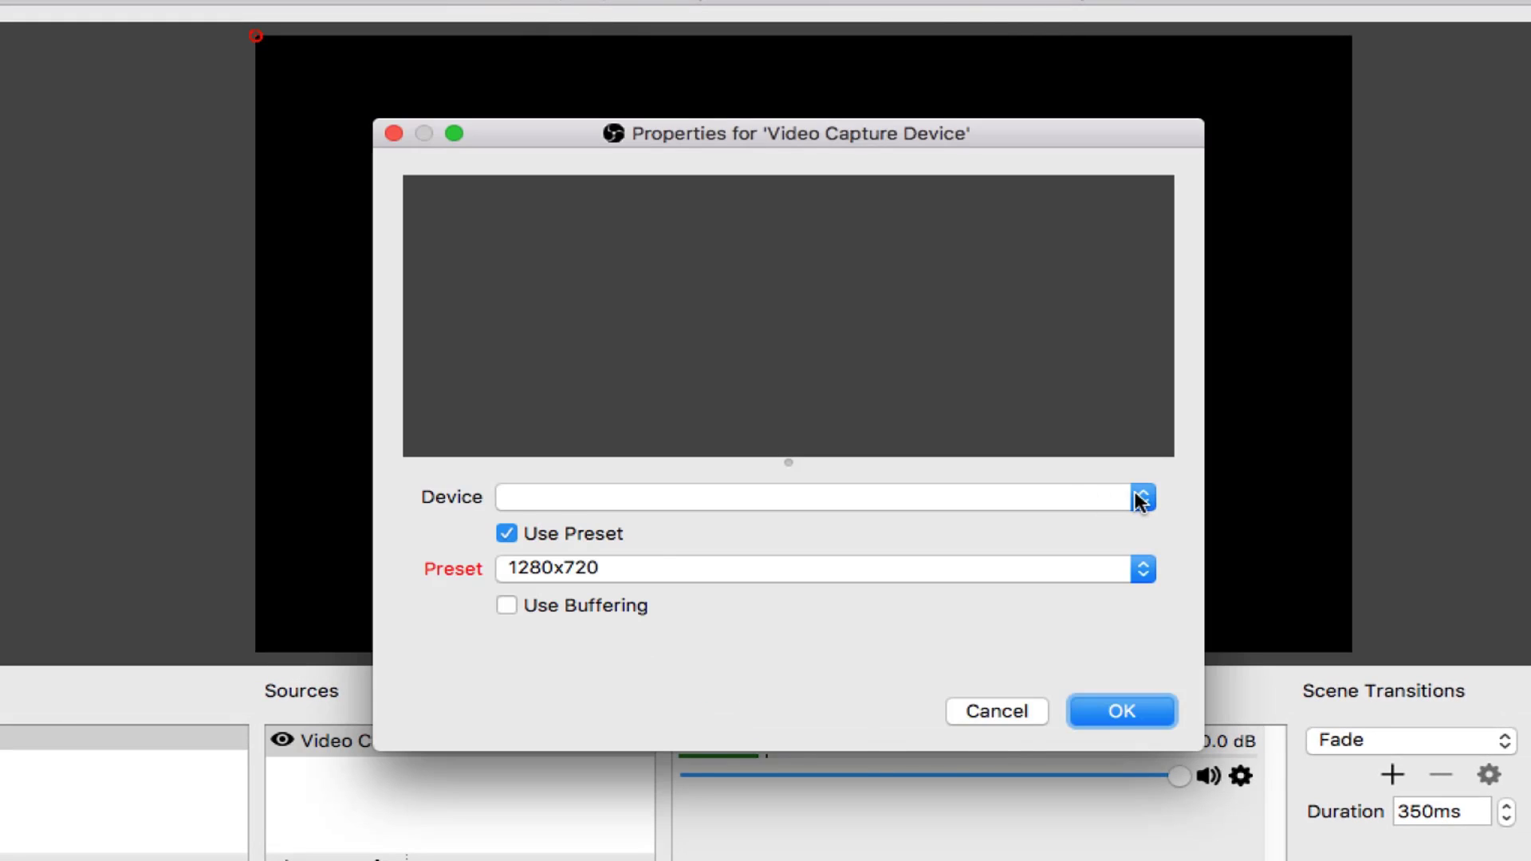
click(1141, 497)
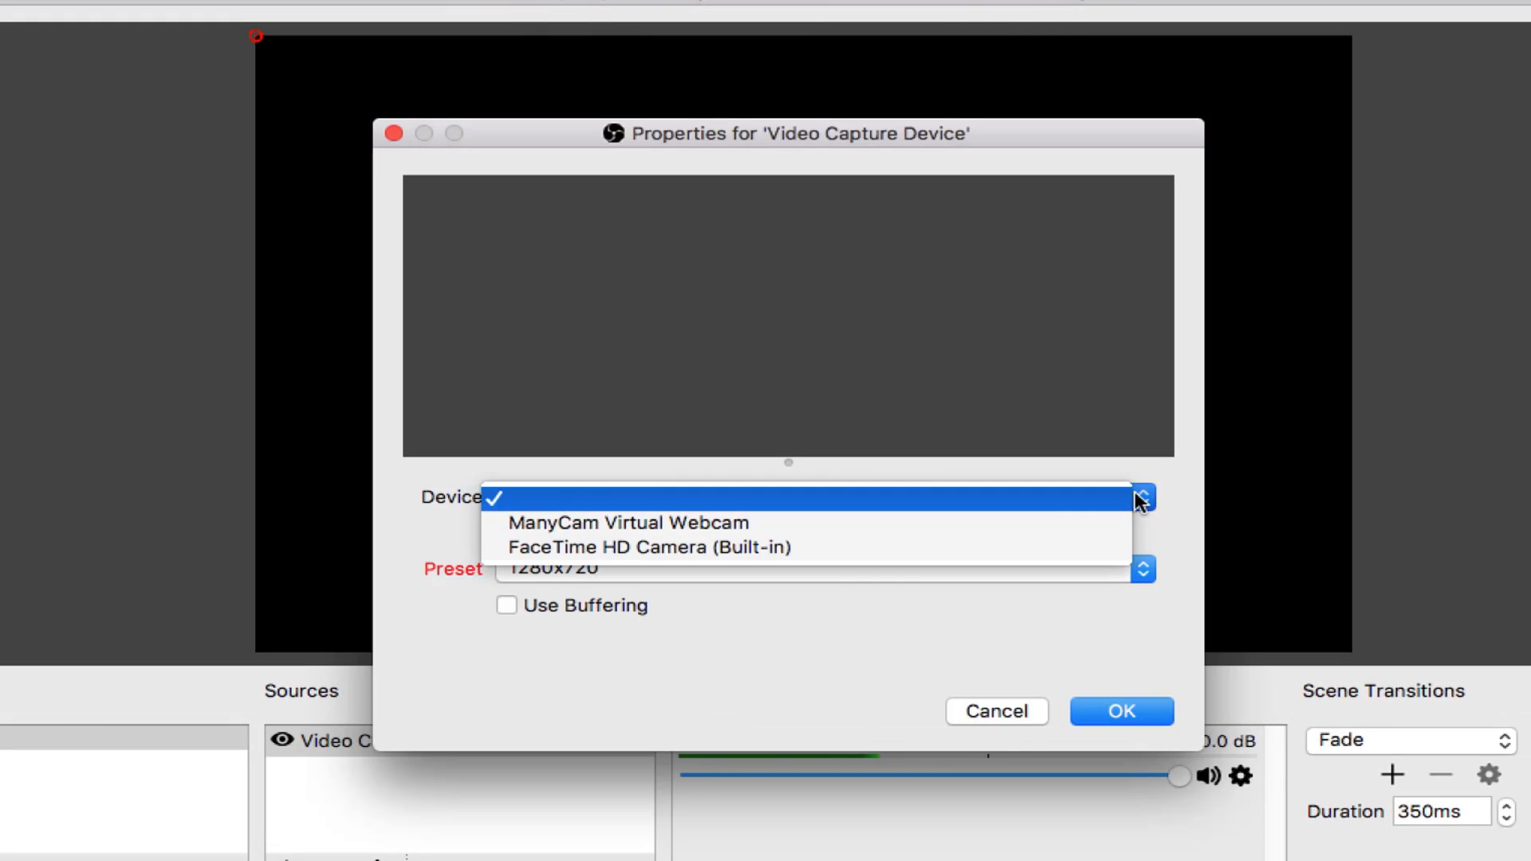
click(974, 547)
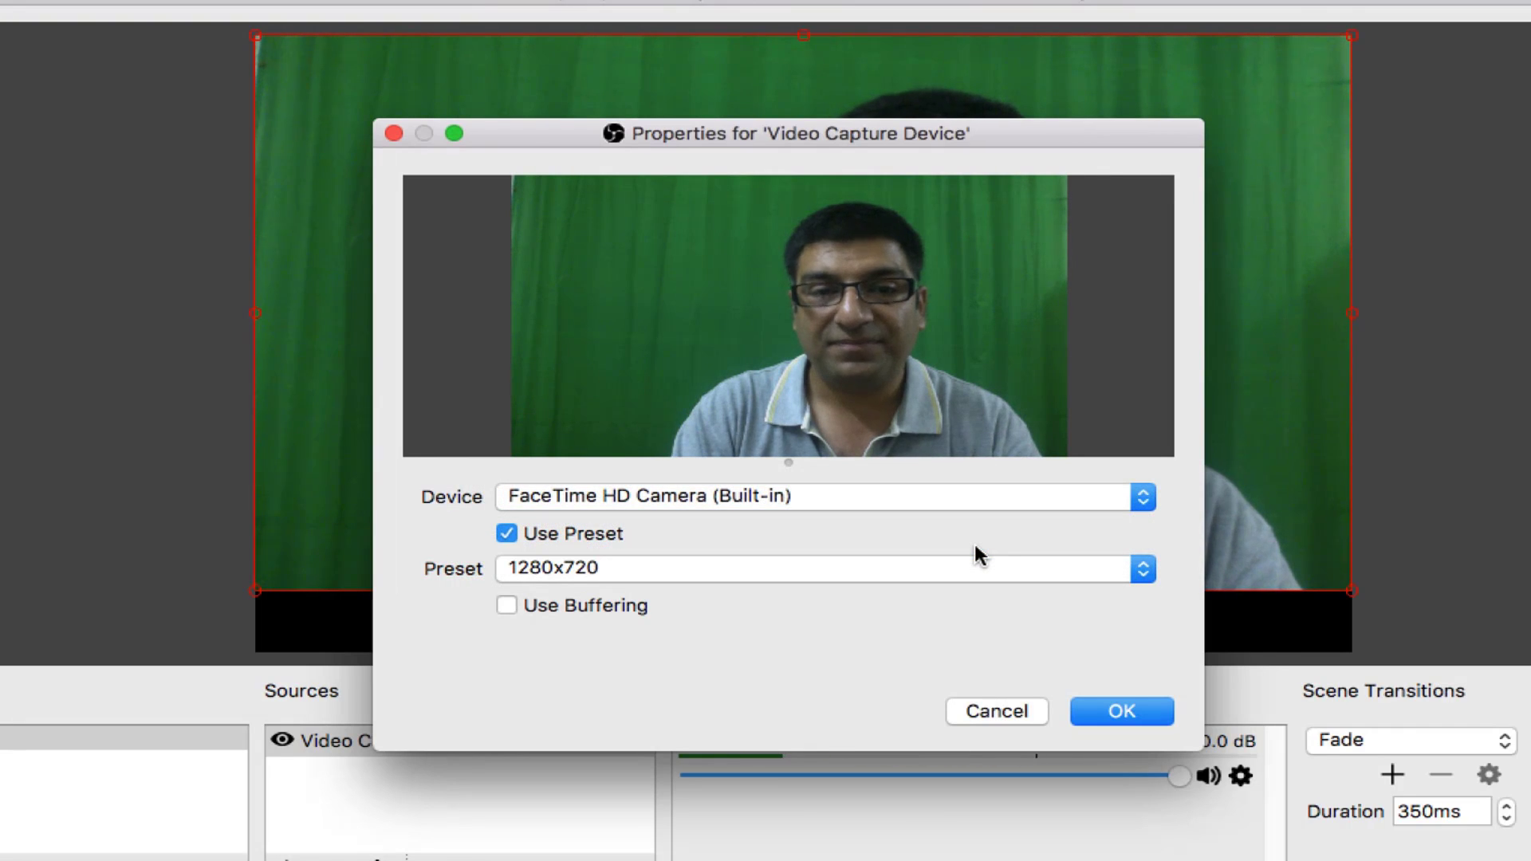
click(1113, 711)
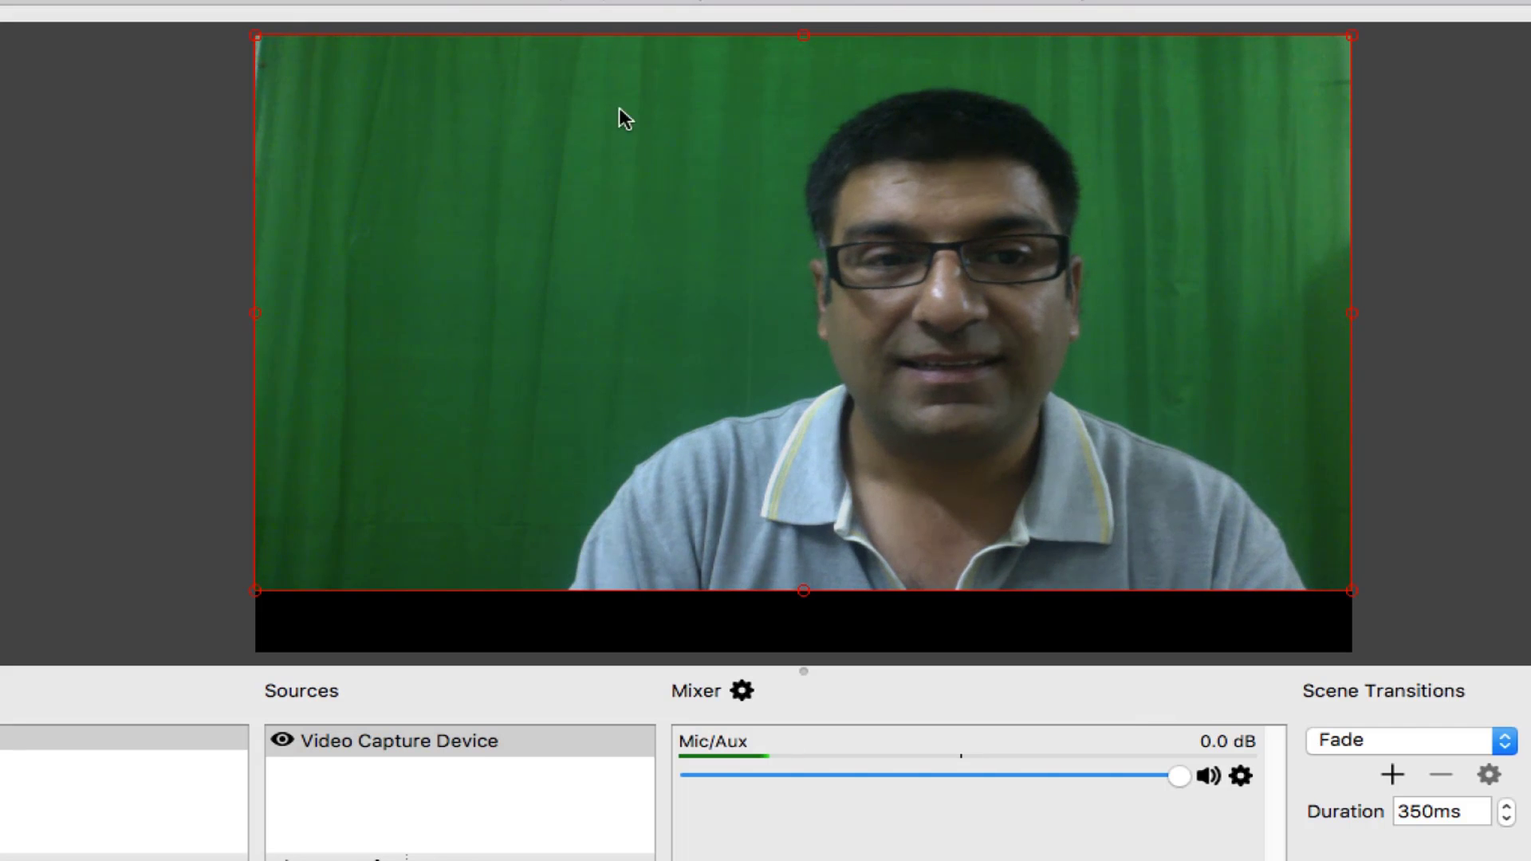
Shrink the camera feed and settle it in the lower-left corner of the canvas
drag(256, 35, 437, 188)
drag(1350, 128, 1231, 189)
drag(1098, 209, 763, 365)
drag(624, 517, 429, 560)
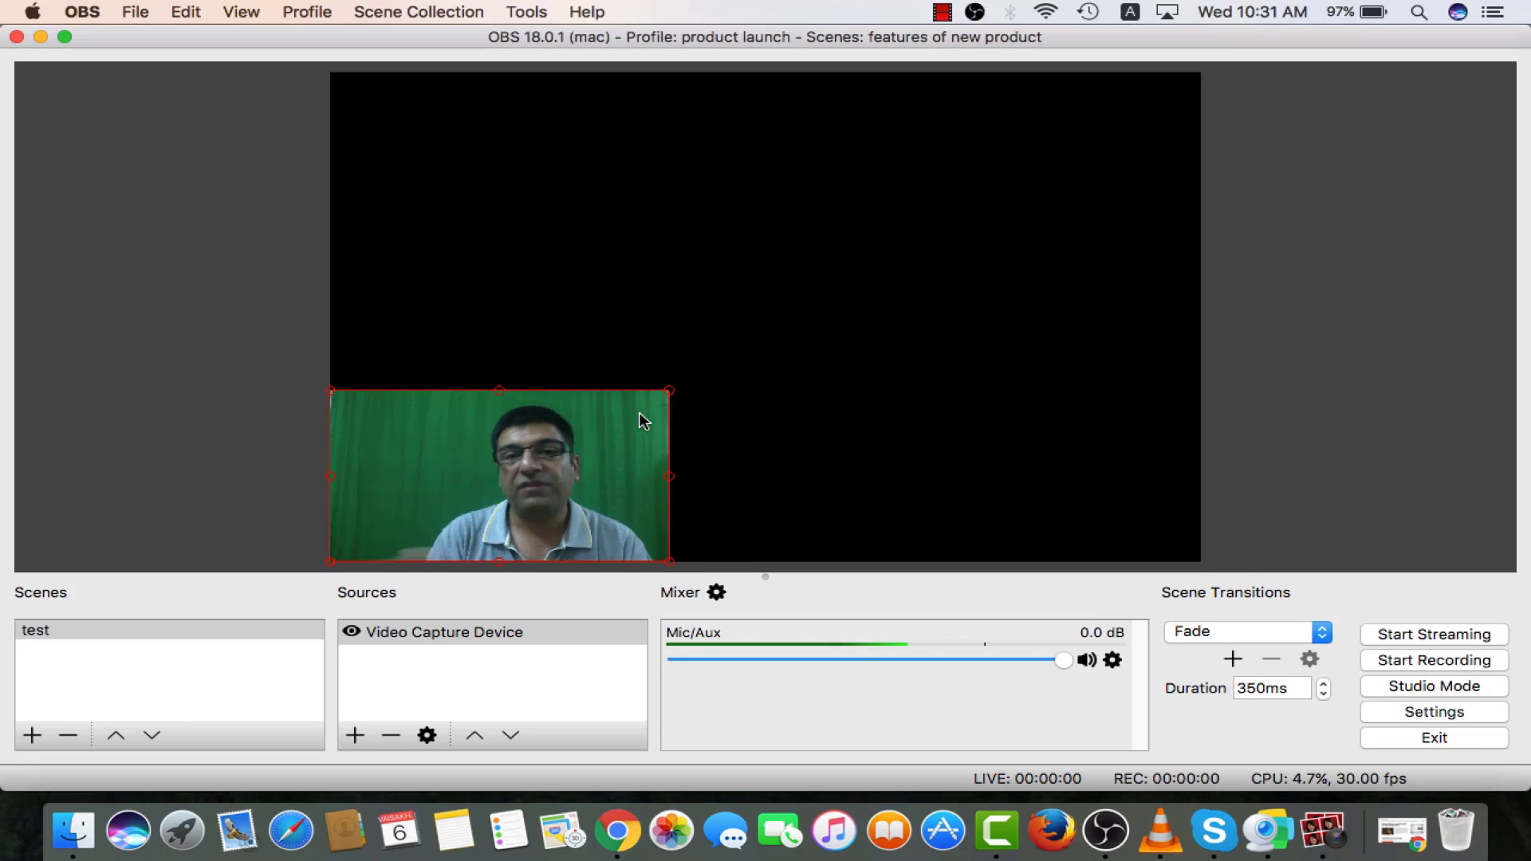
Check the technofare website address in Chrome, then return to OBS
click(615, 831)
click(594, 87)
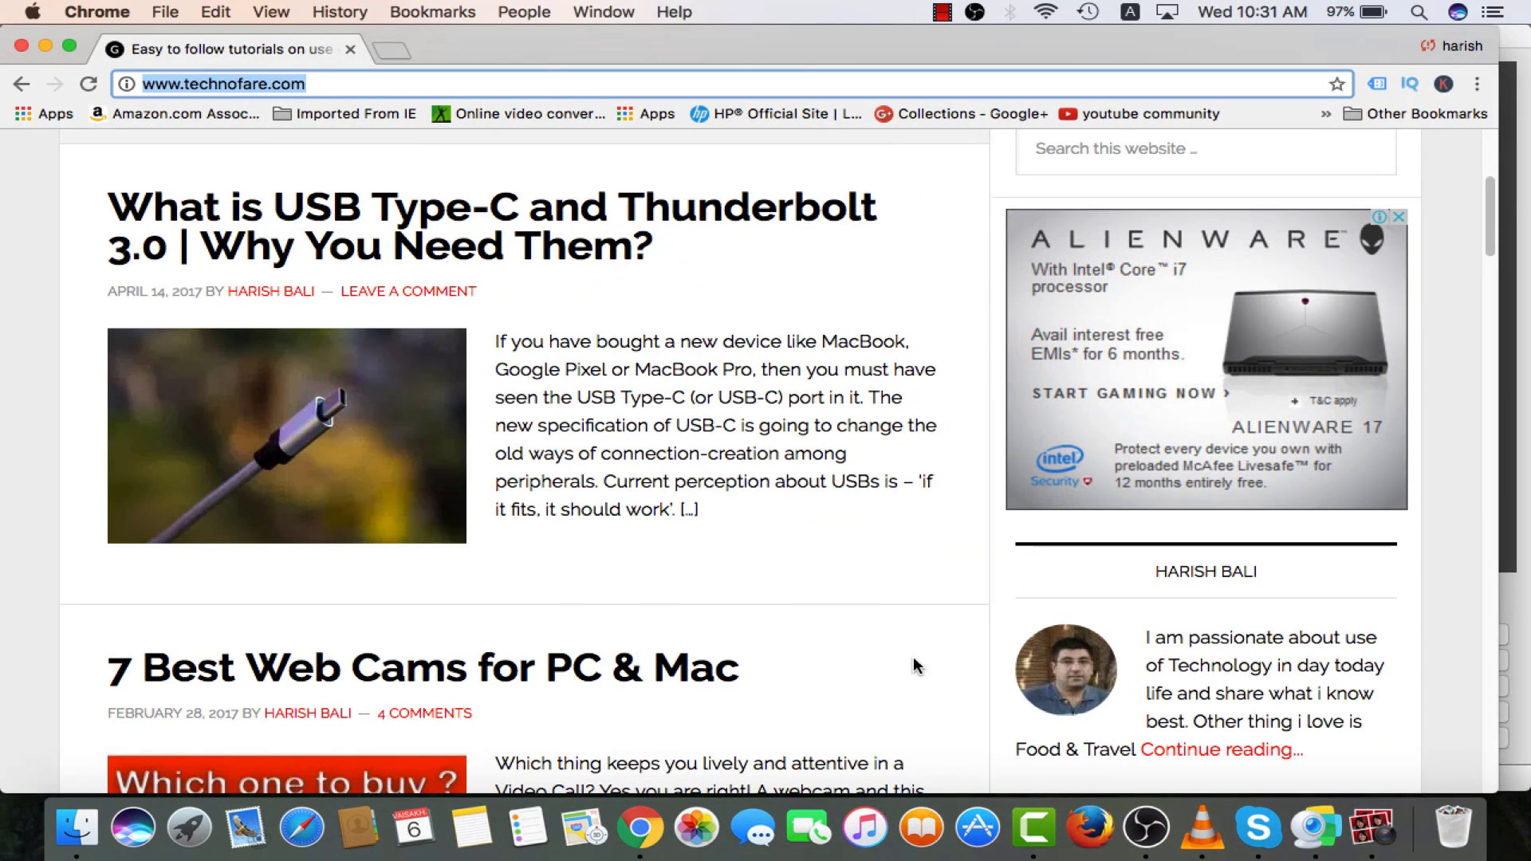
click(1146, 830)
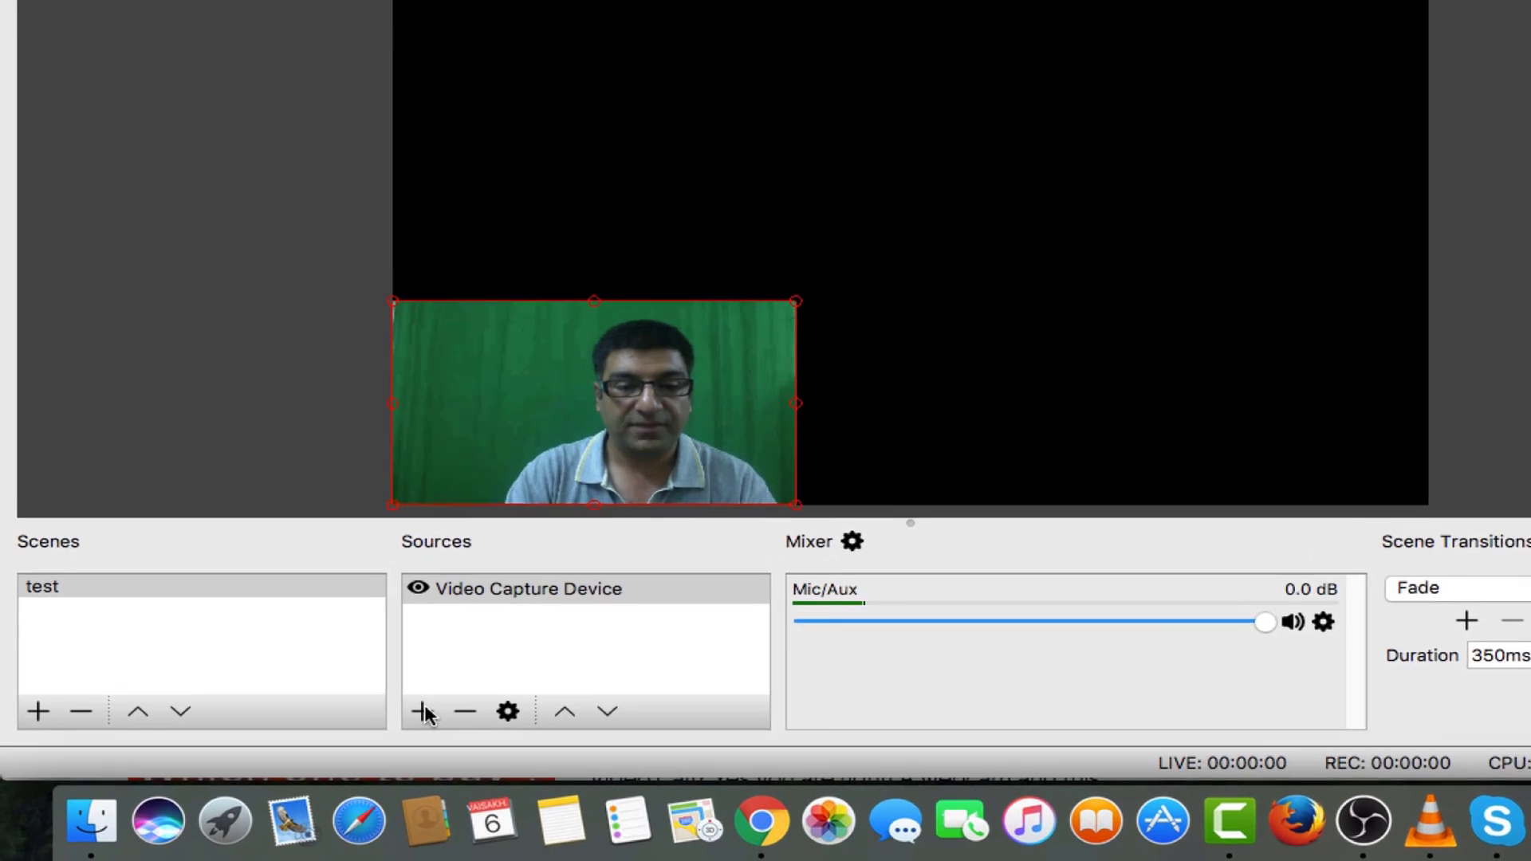
click(364, 731)
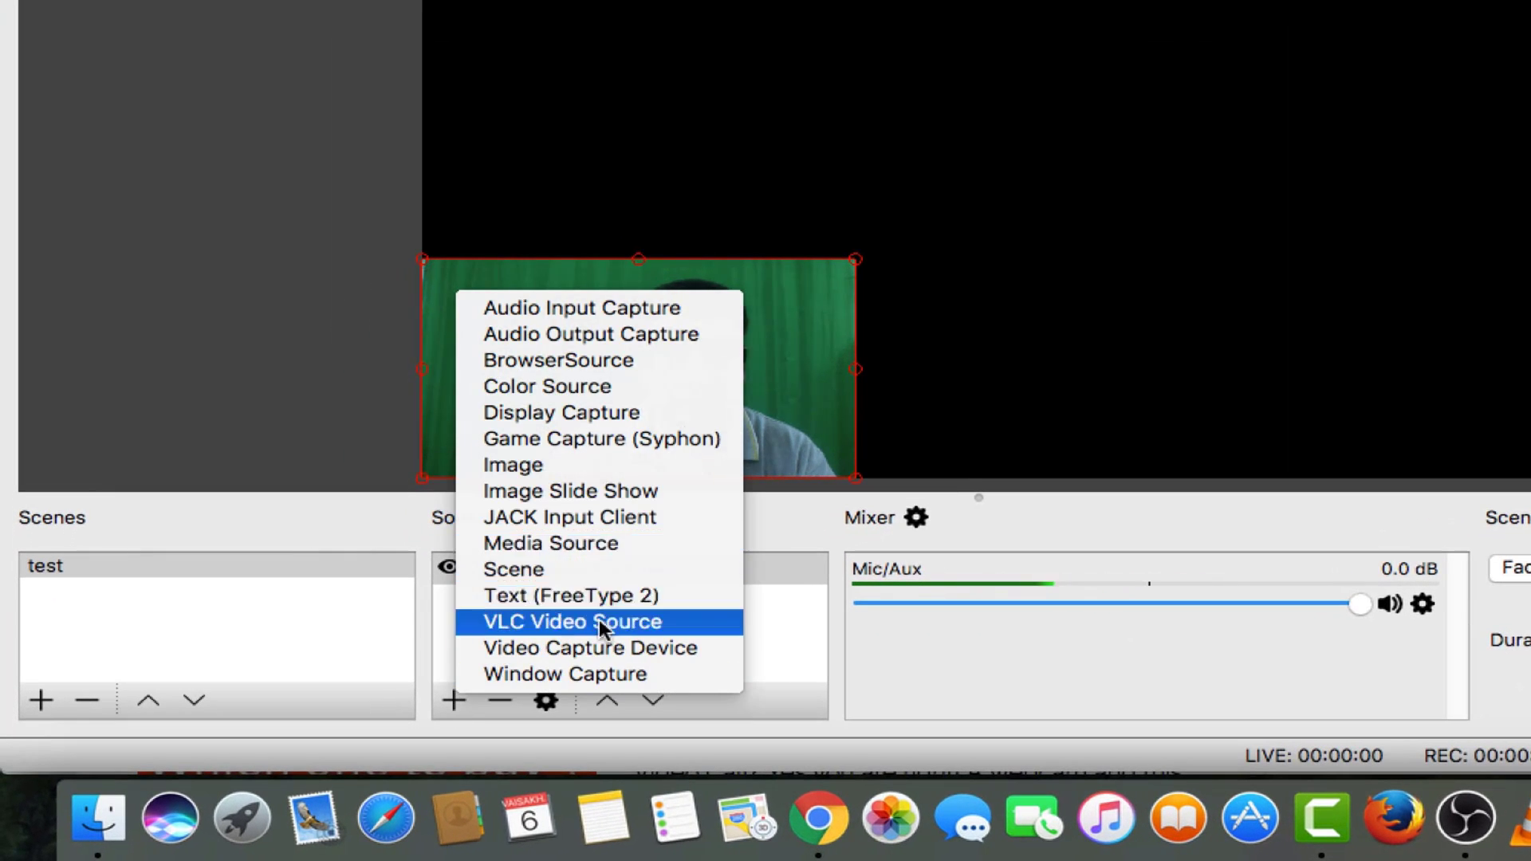
Add a Window Capture source of the Google Chrome website window
click(700, 676)
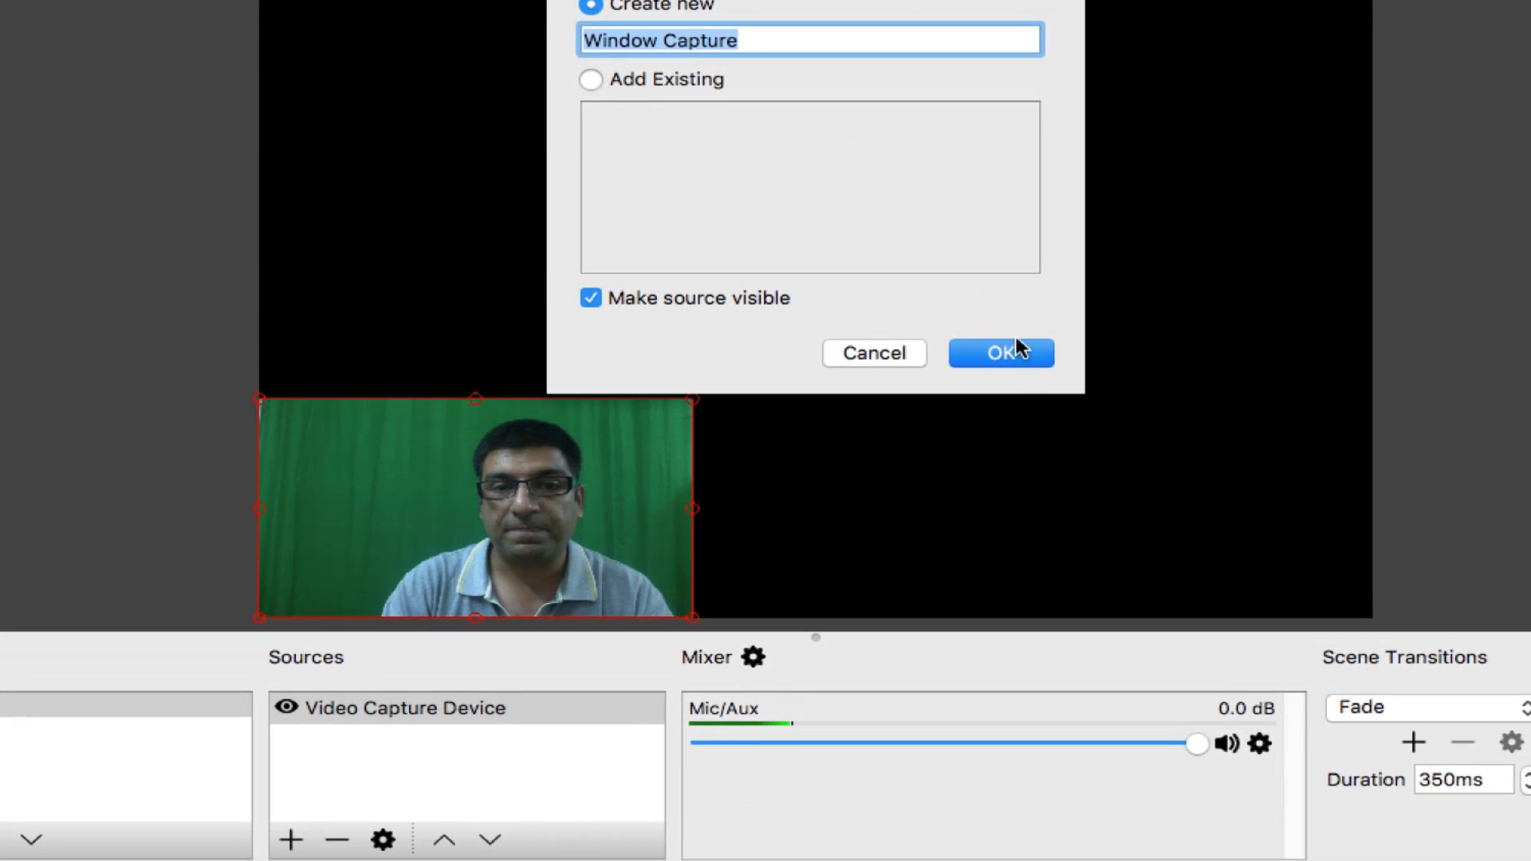
click(1011, 355)
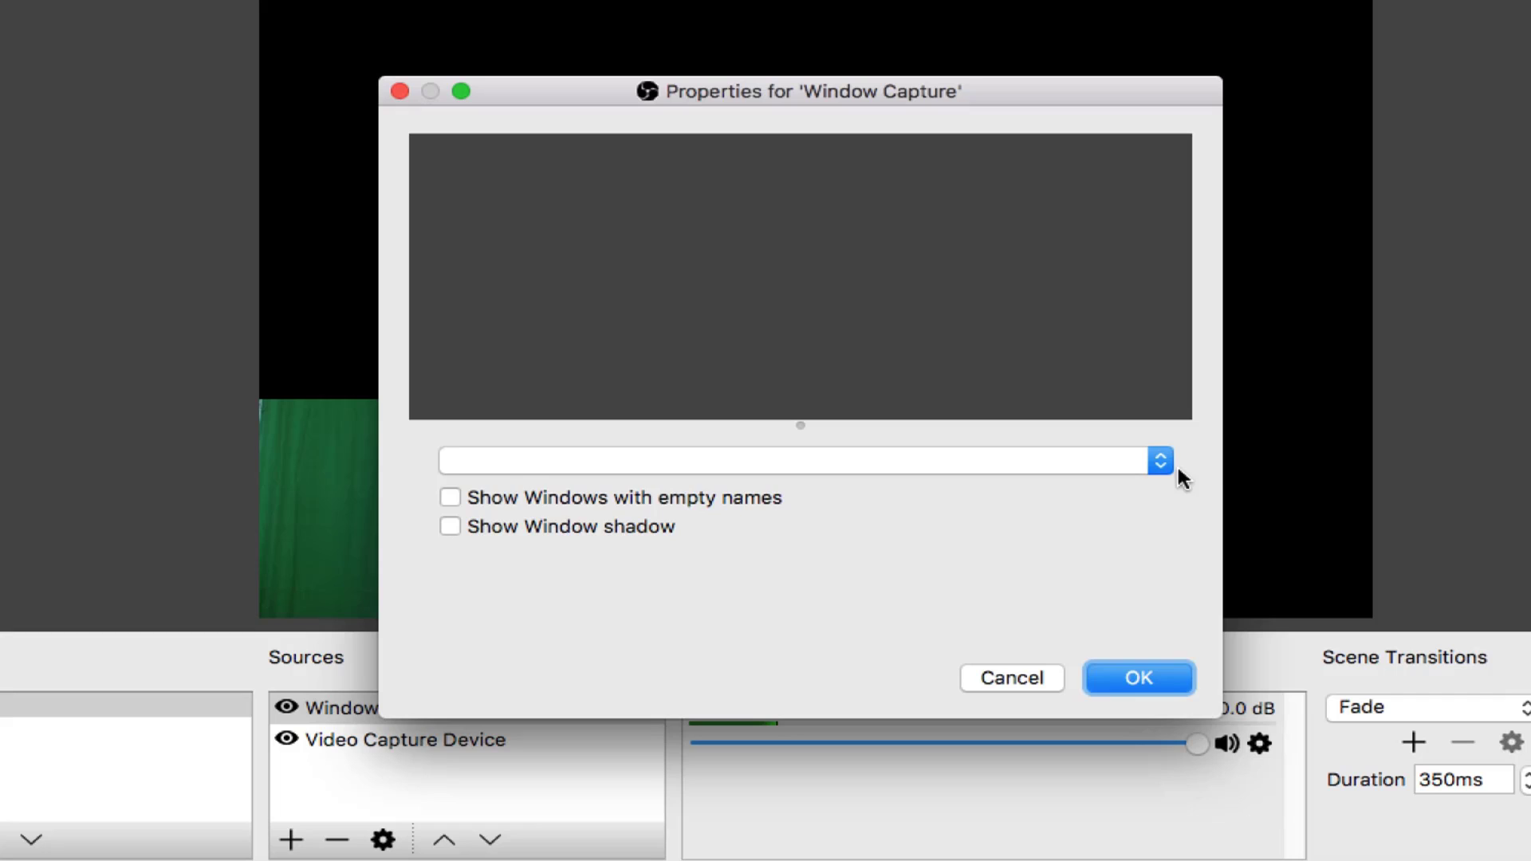
click(1162, 466)
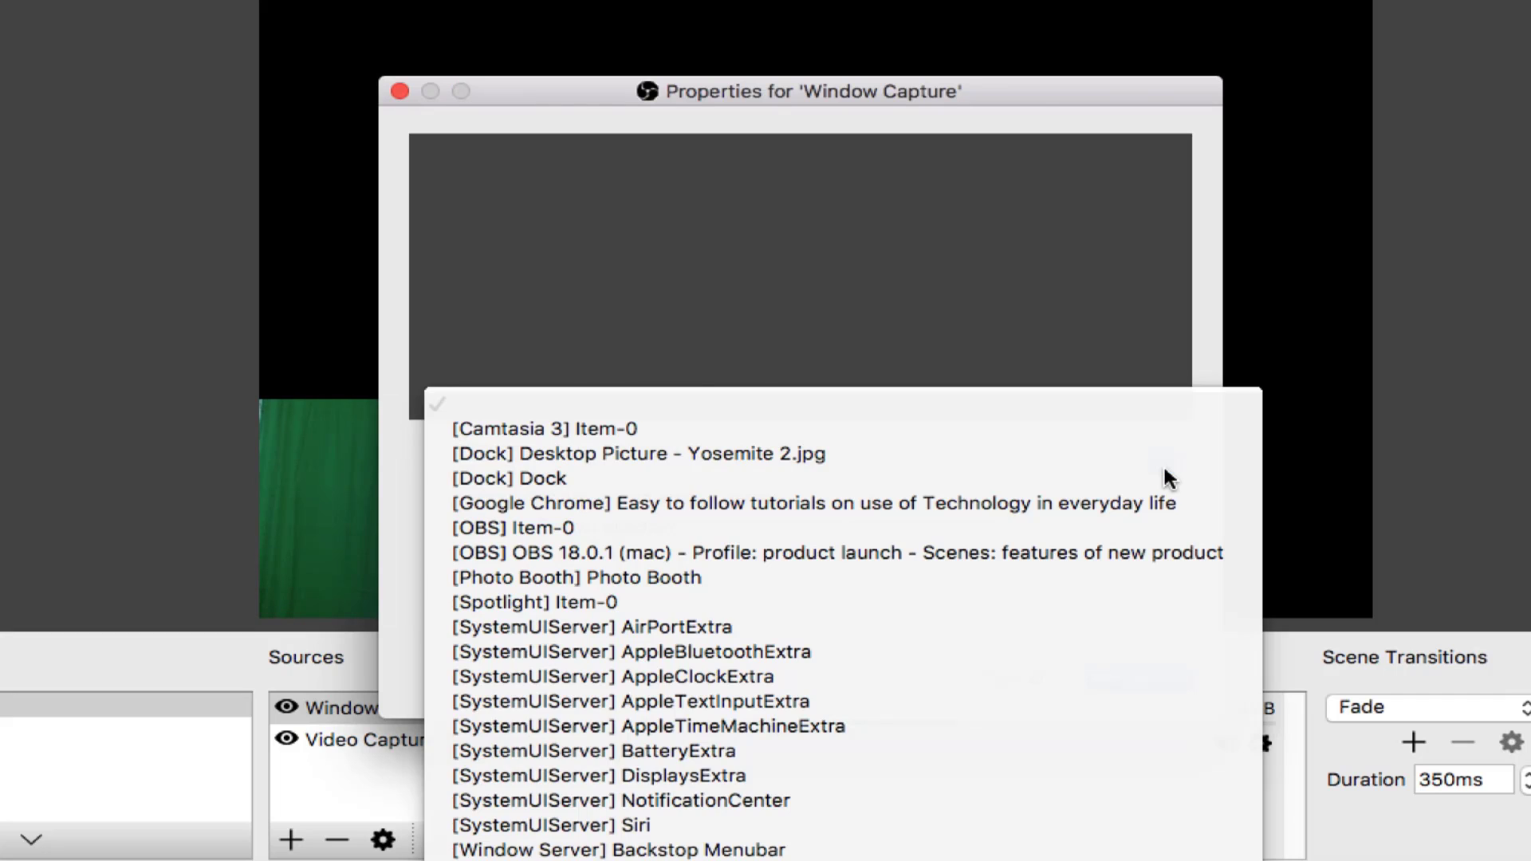
click(949, 509)
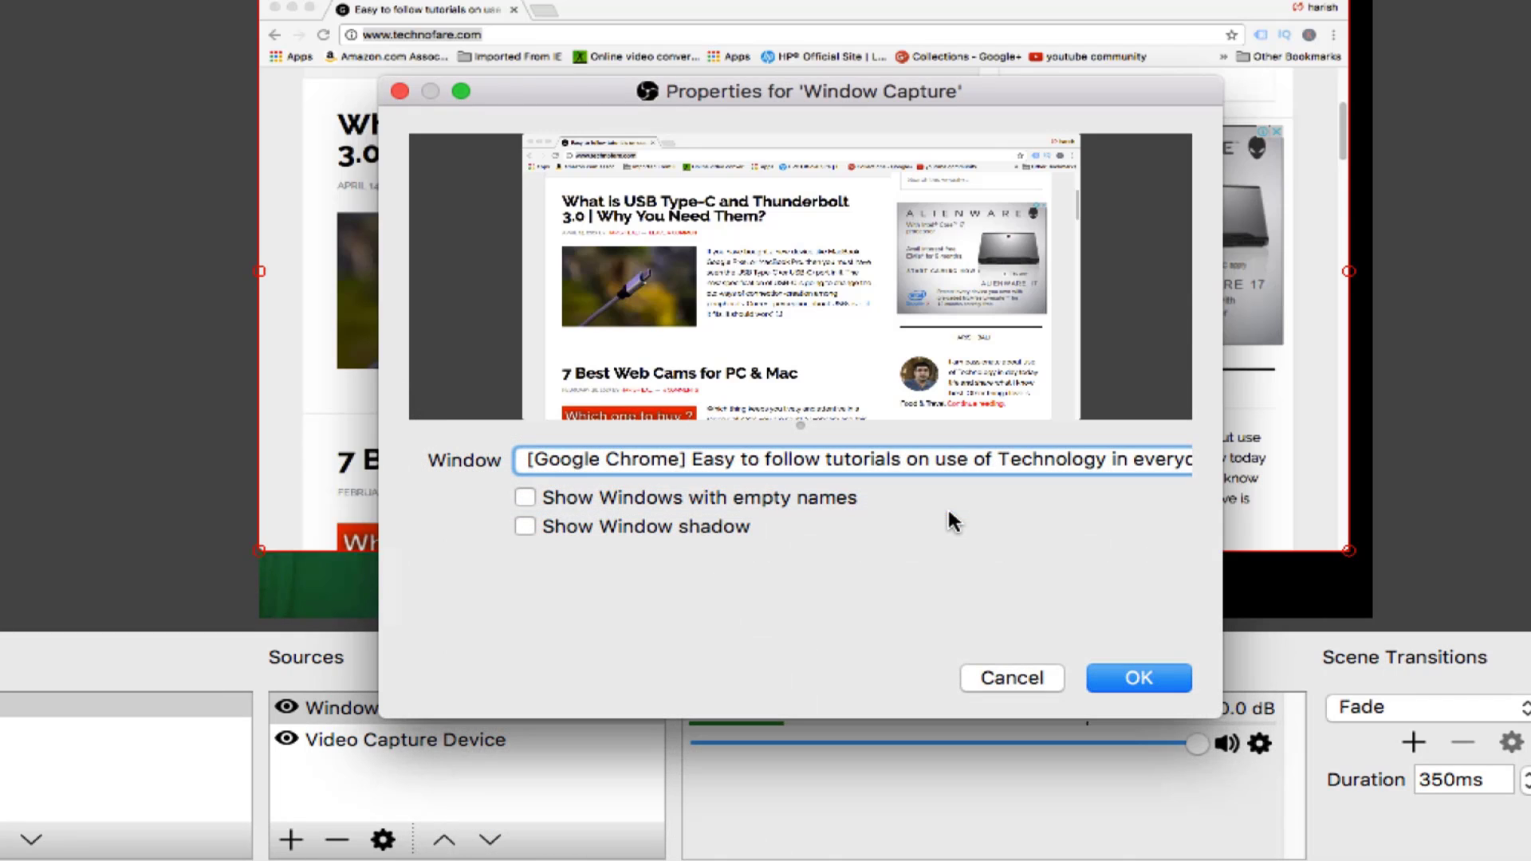
click(1136, 680)
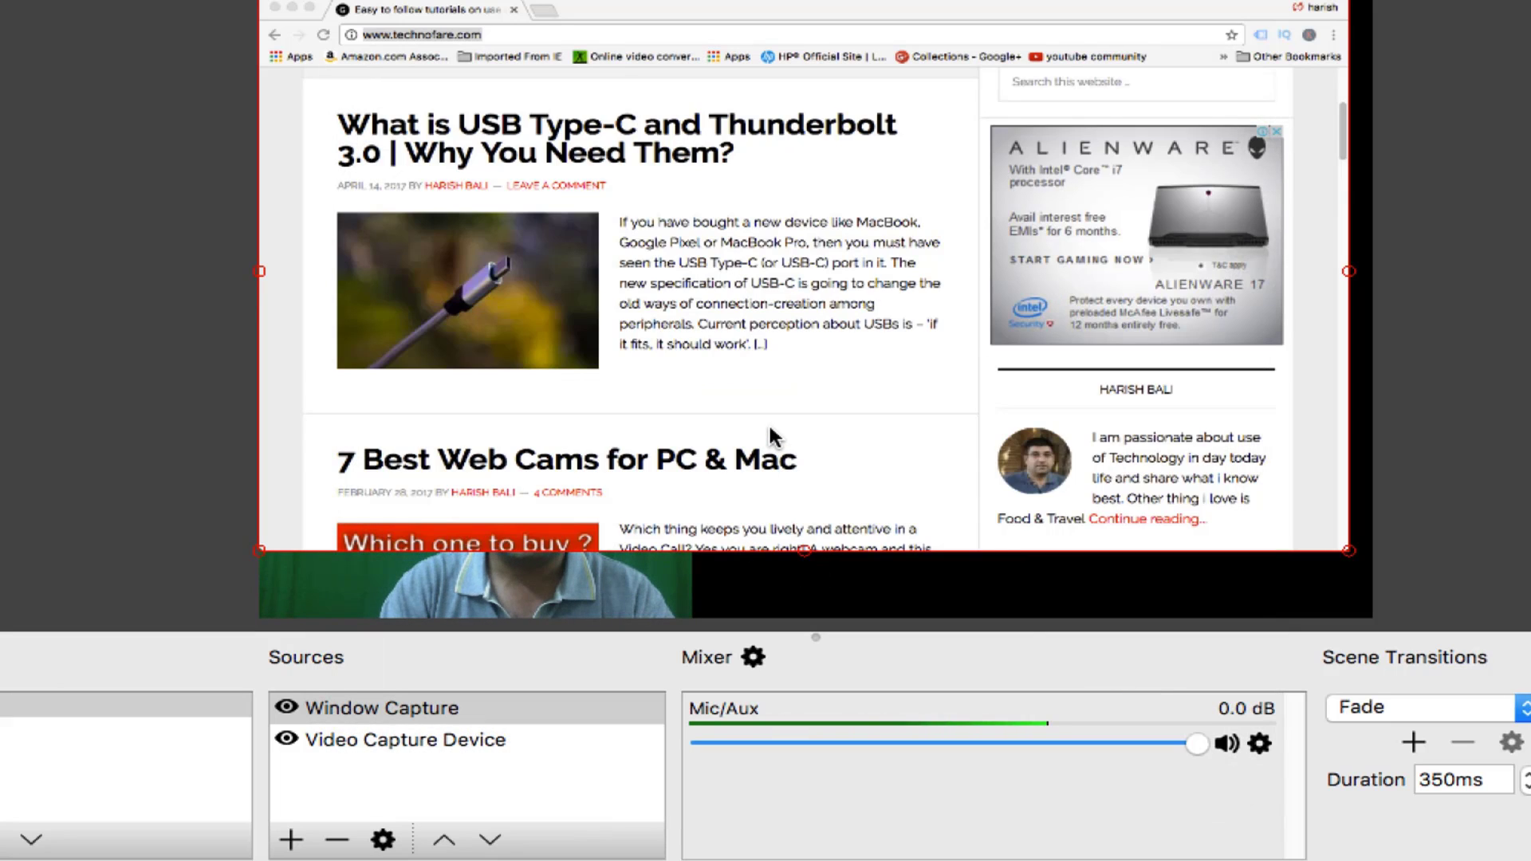
Move the Video Capture Device source above the Window Capture
click(611, 608)
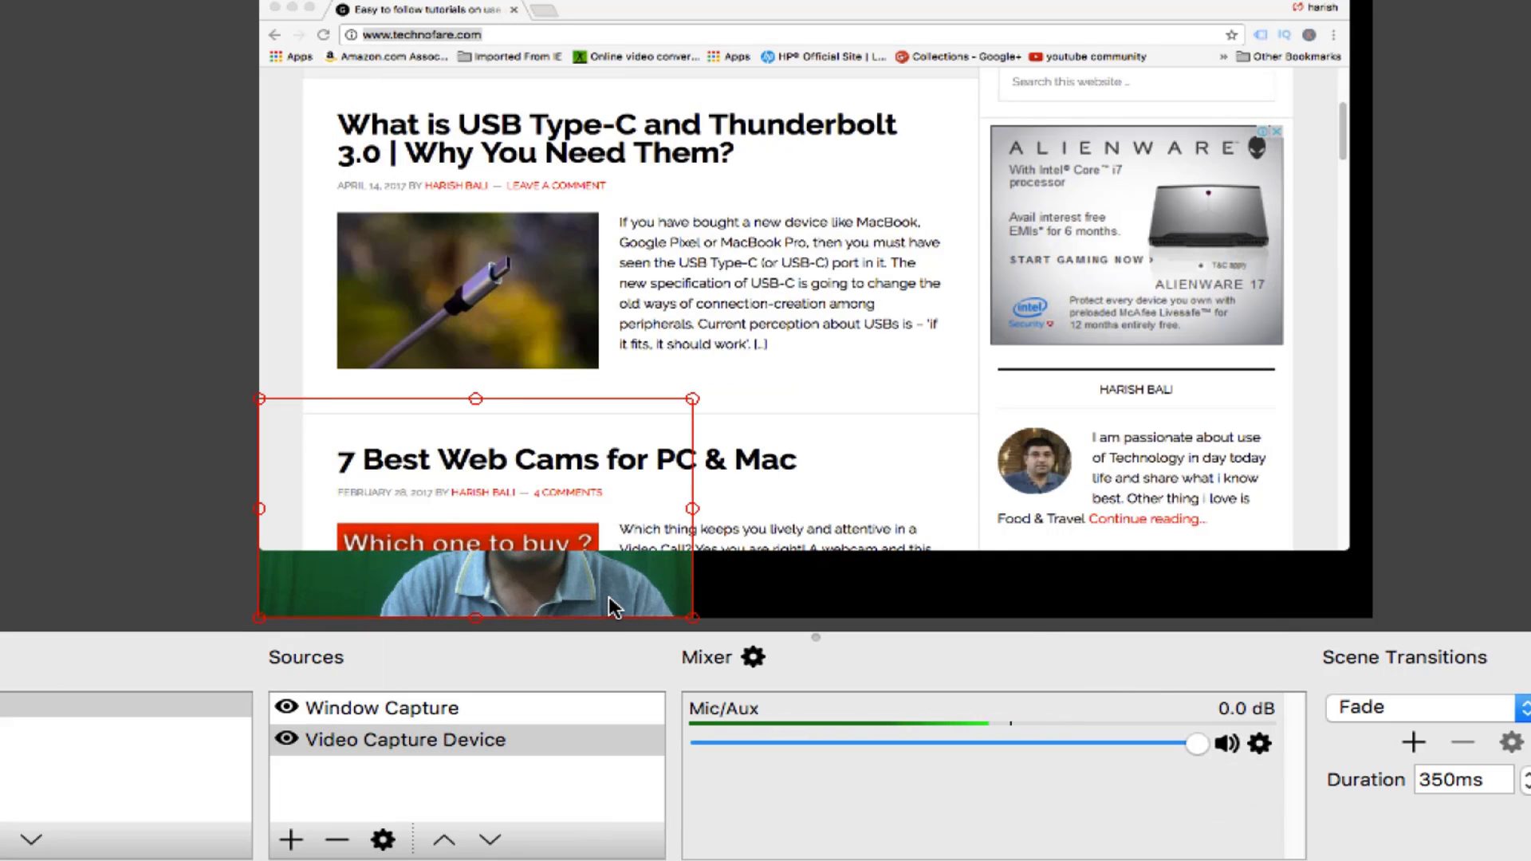
click(397, 740)
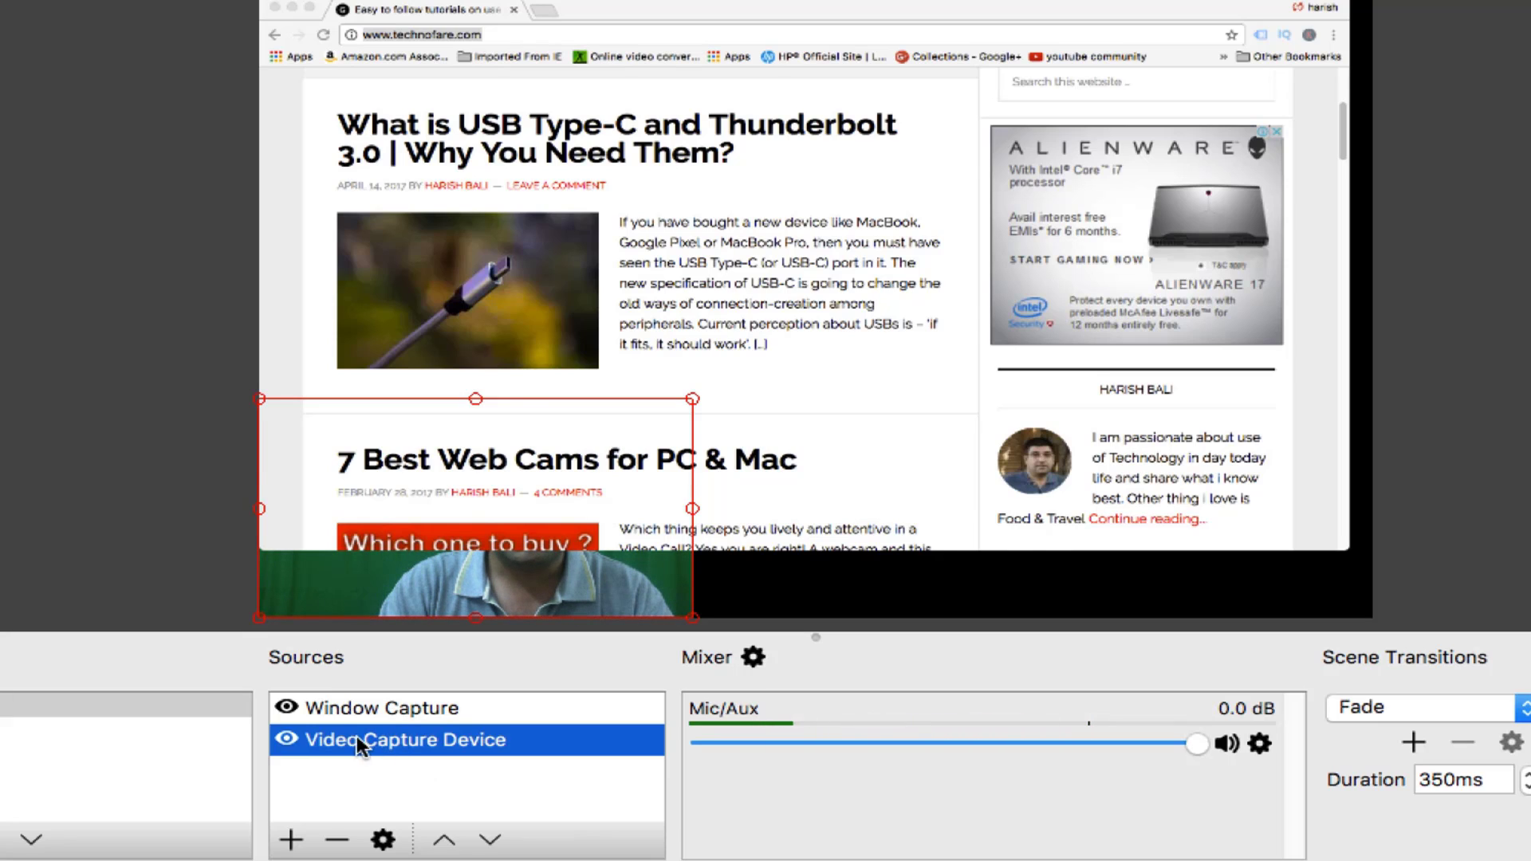
click(444, 840)
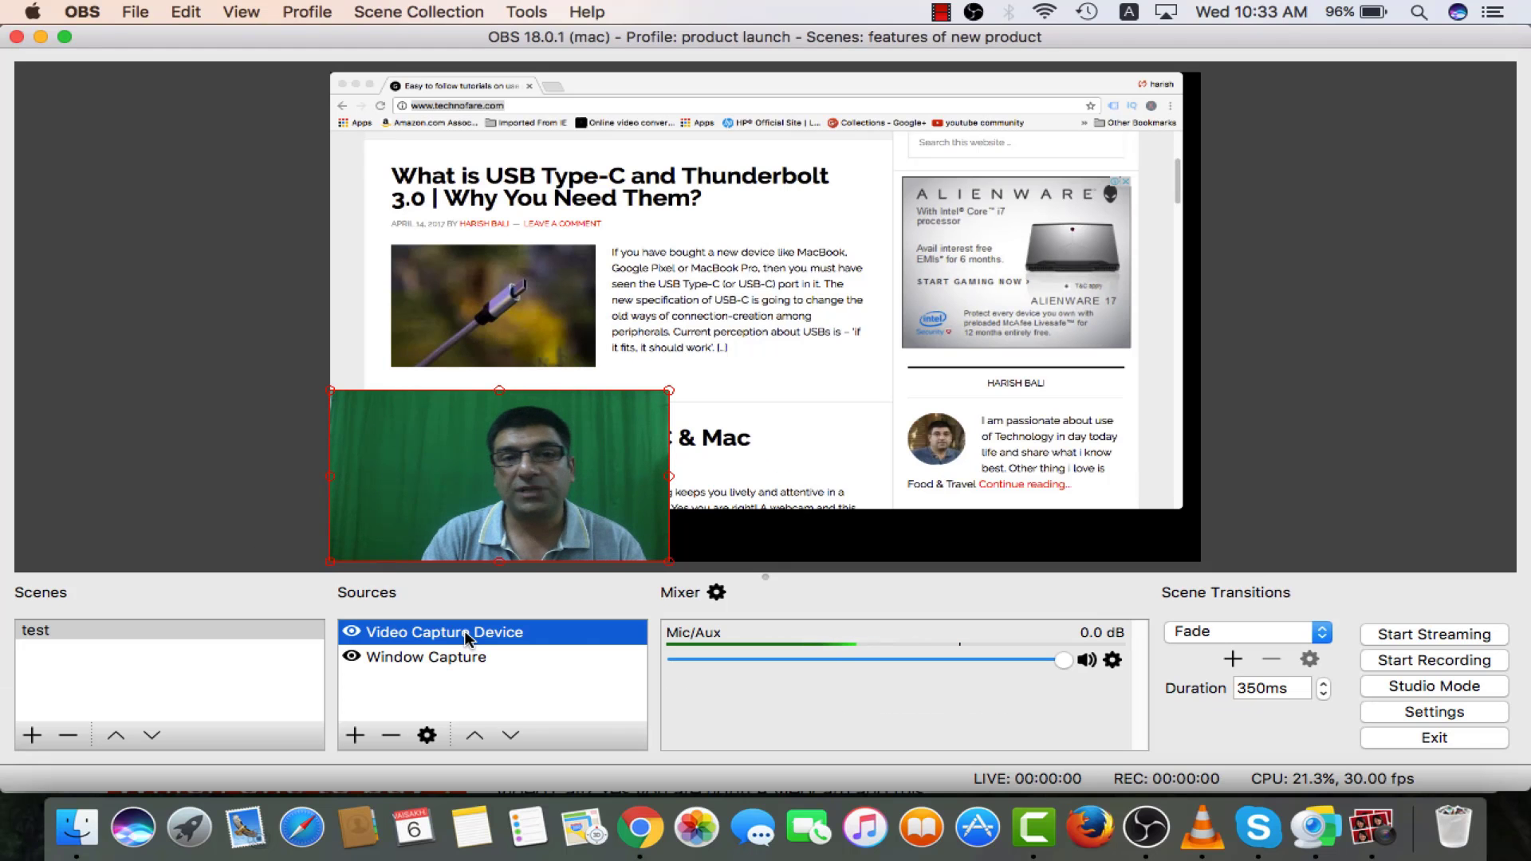
Add a Chroma Key effect filter with its default name to the Video Capture Device
right_click(499, 635)
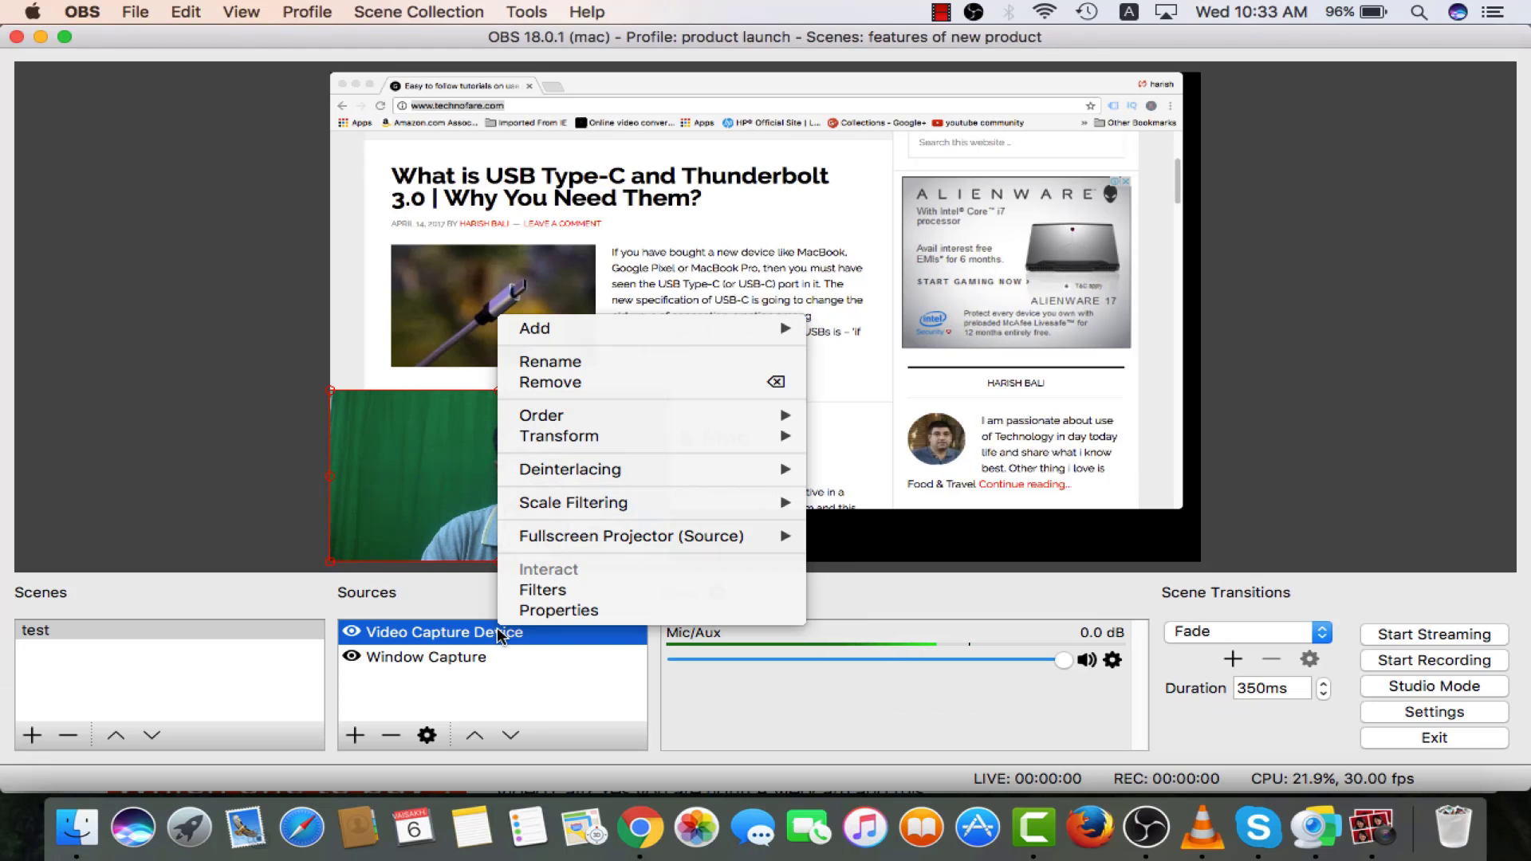
click(586, 593)
right_click(411, 513)
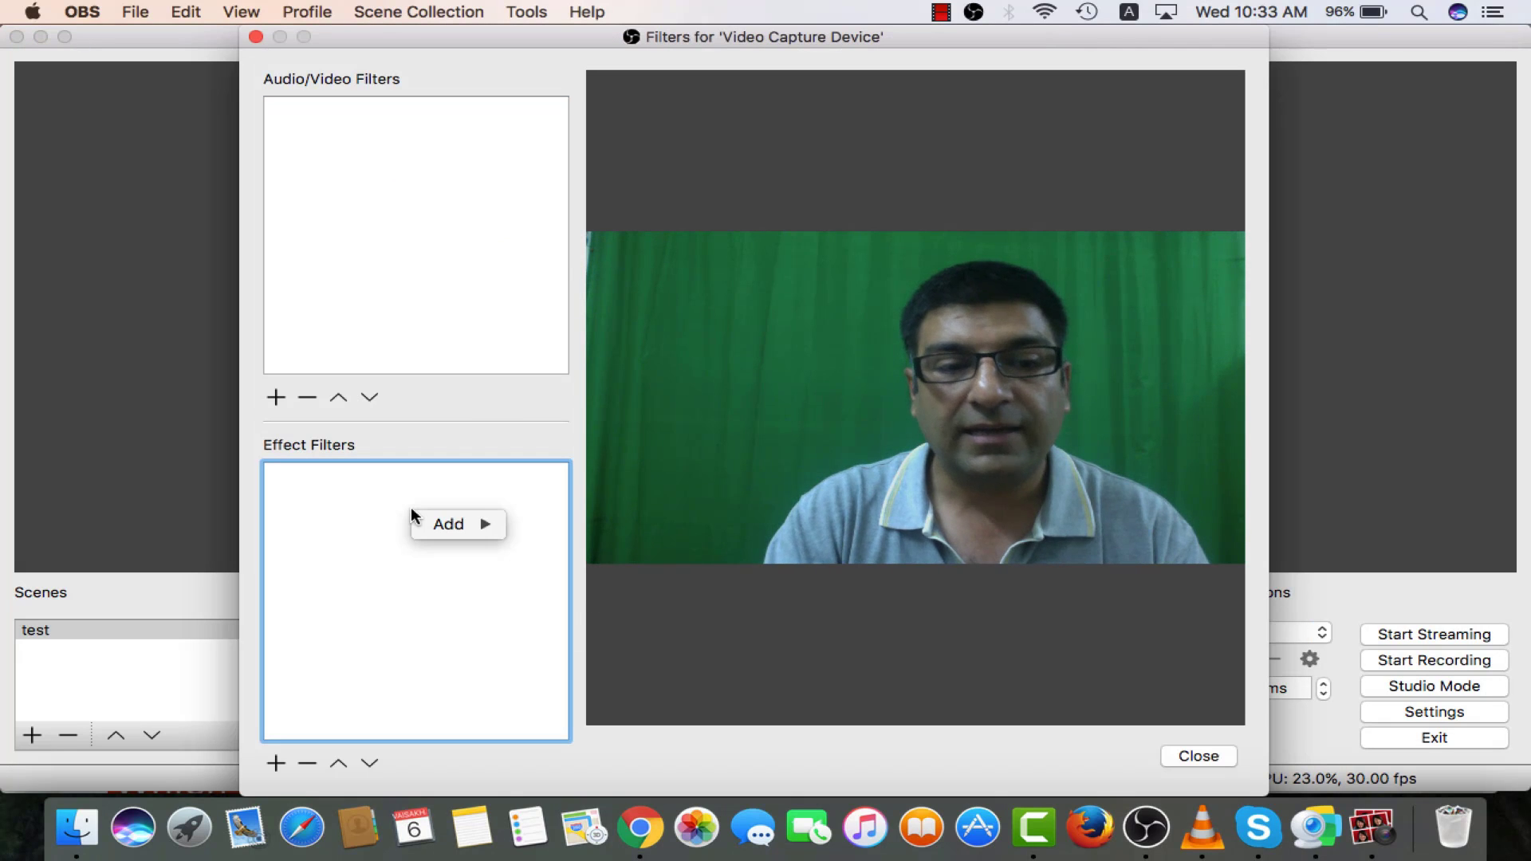
mouse_move(462, 524)
click(588, 695)
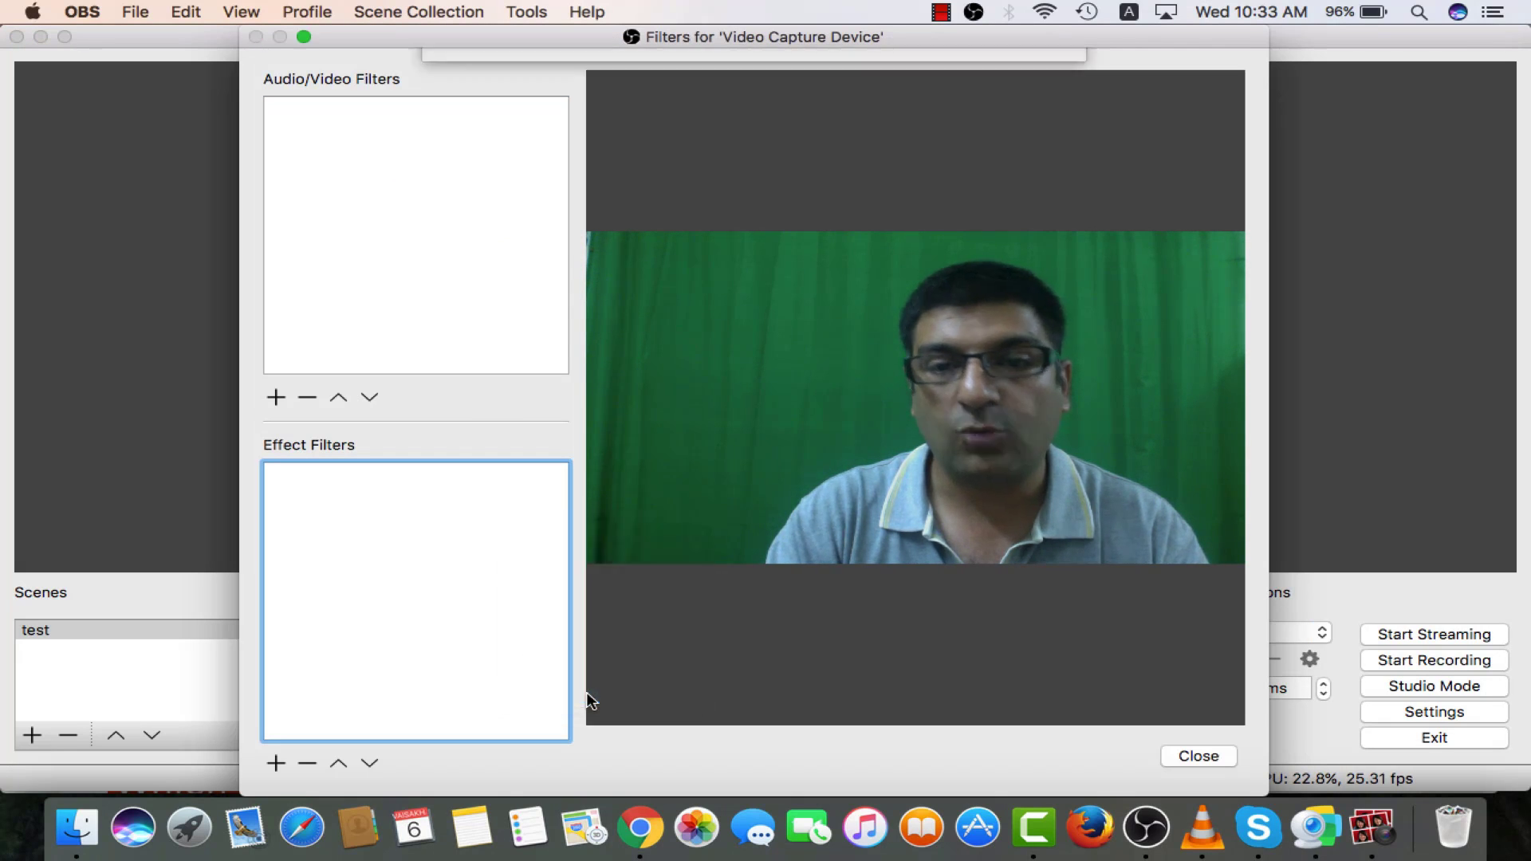
click(812, 143)
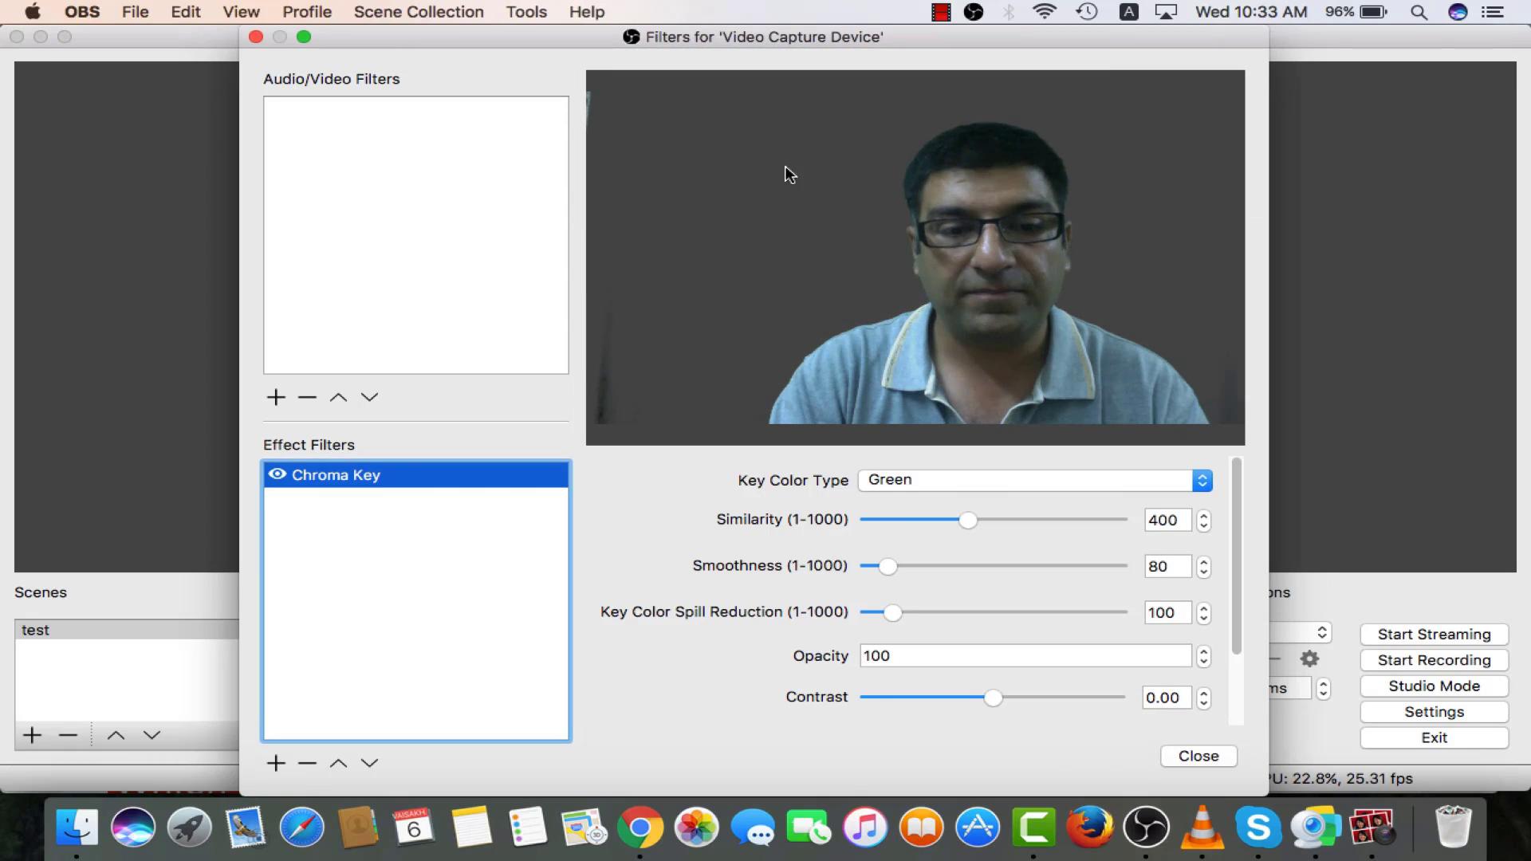
click(1188, 758)
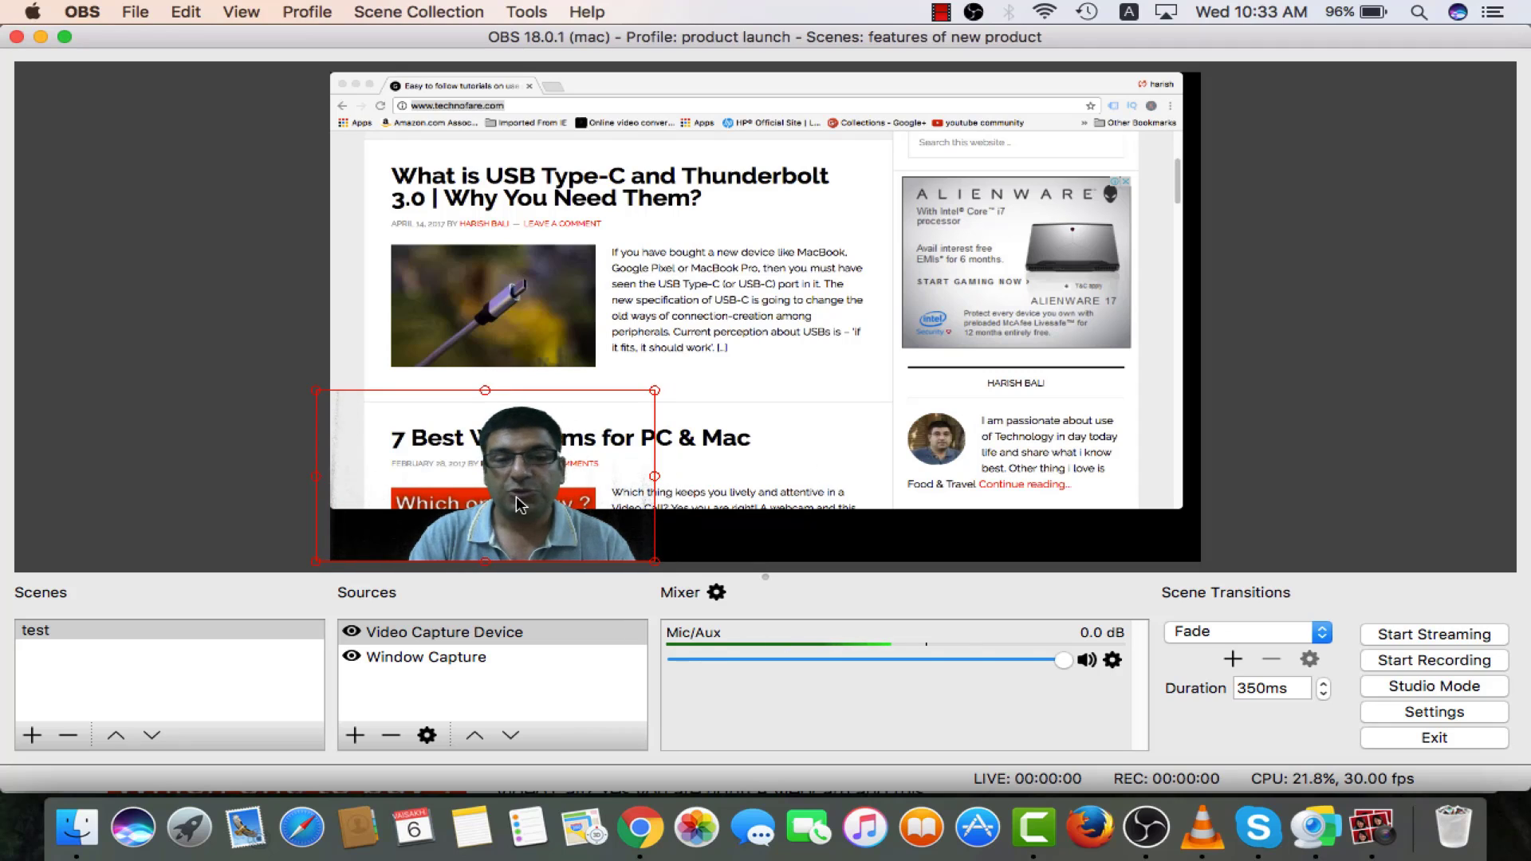
Snap the webcam to the capture's left edge and fit the Window Capture to screen
drag(516, 498, 524, 495)
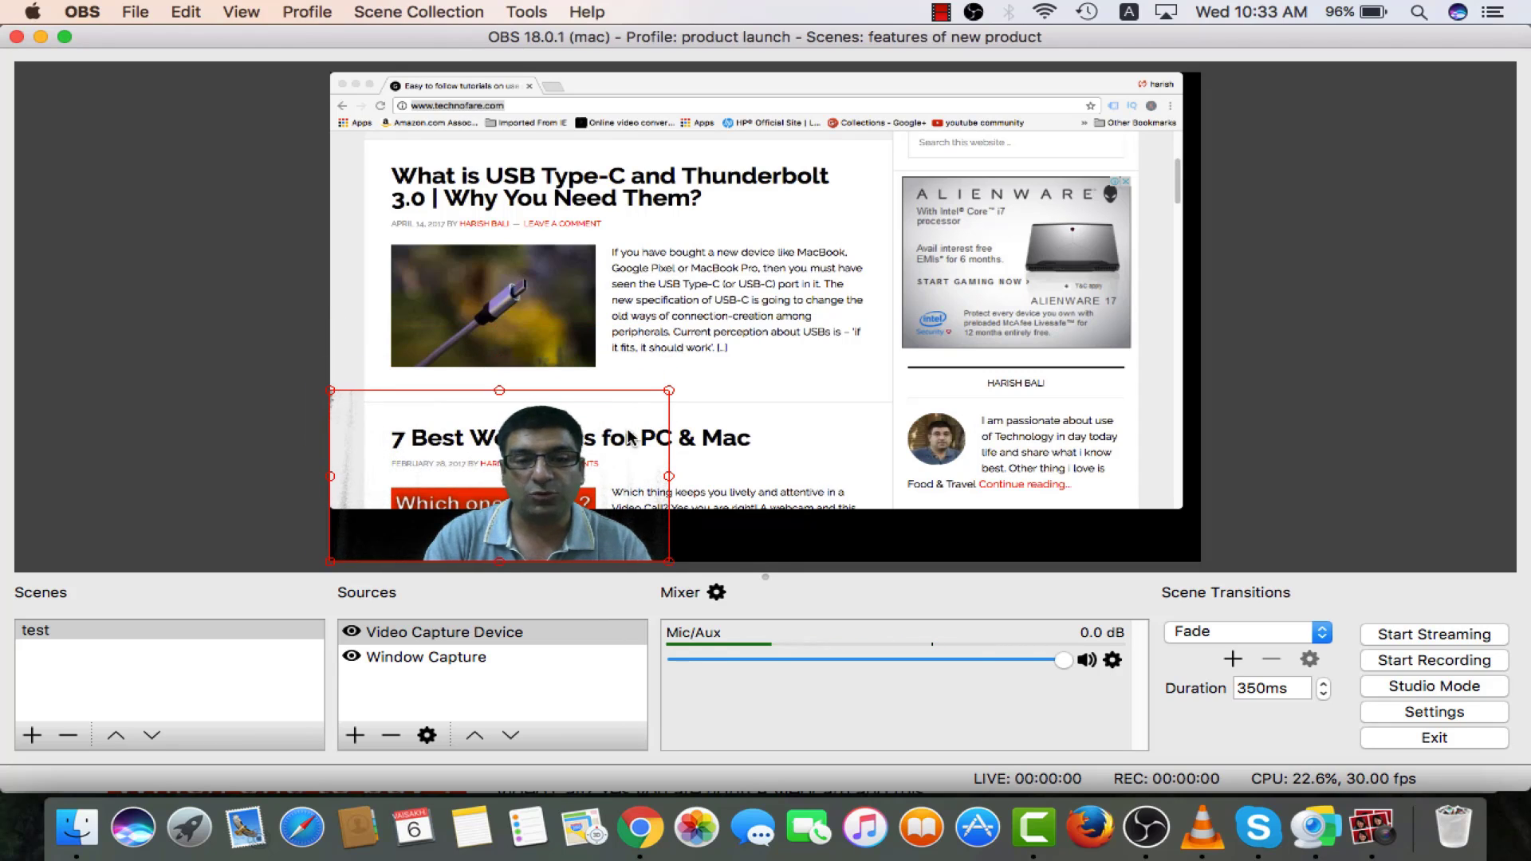
click(480, 661)
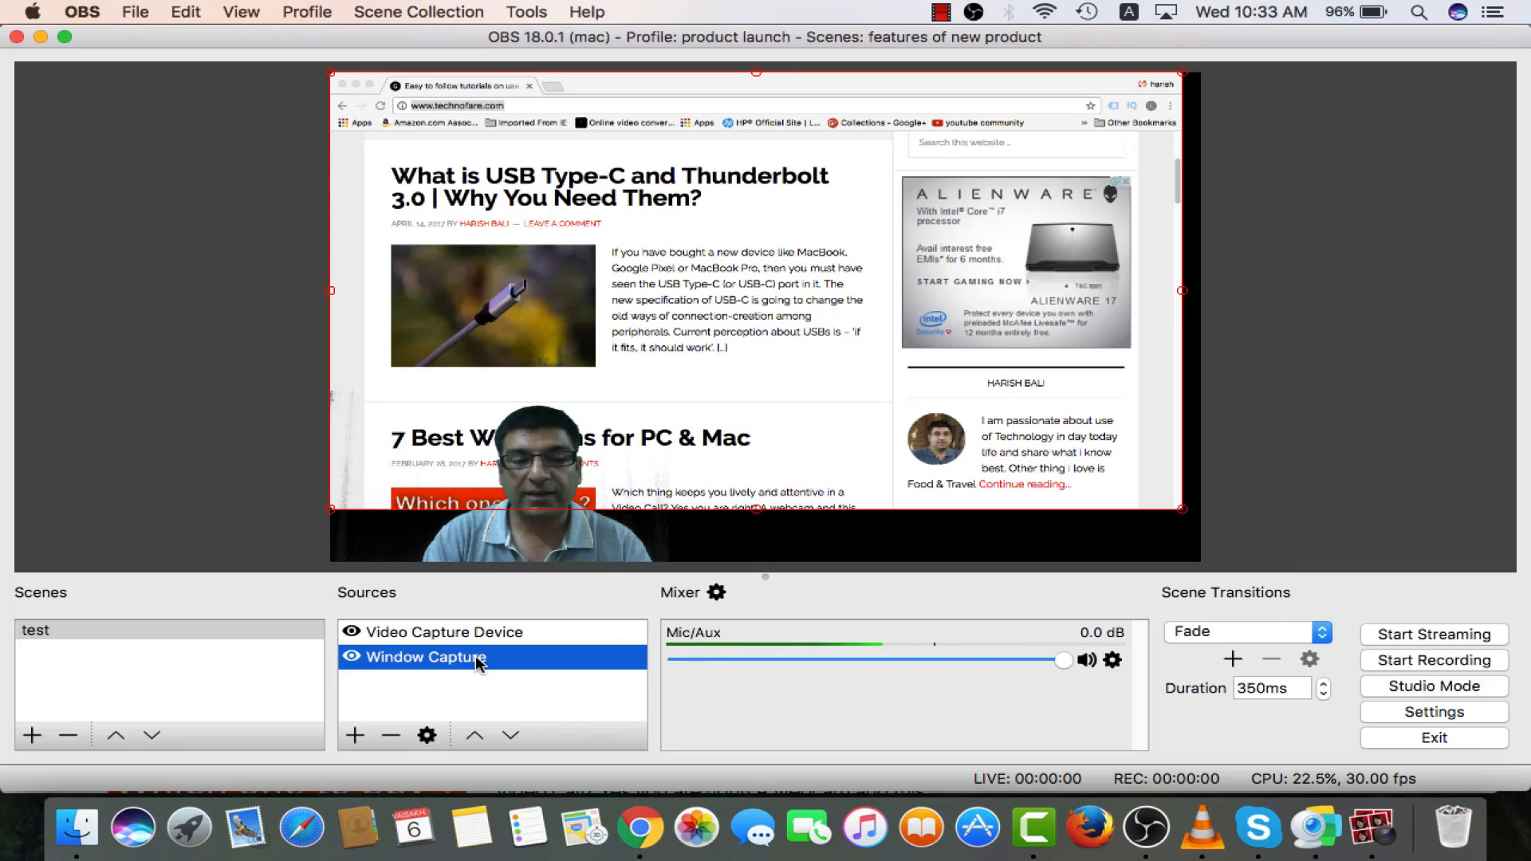
right_click(890, 178)
mouse_move(929, 389)
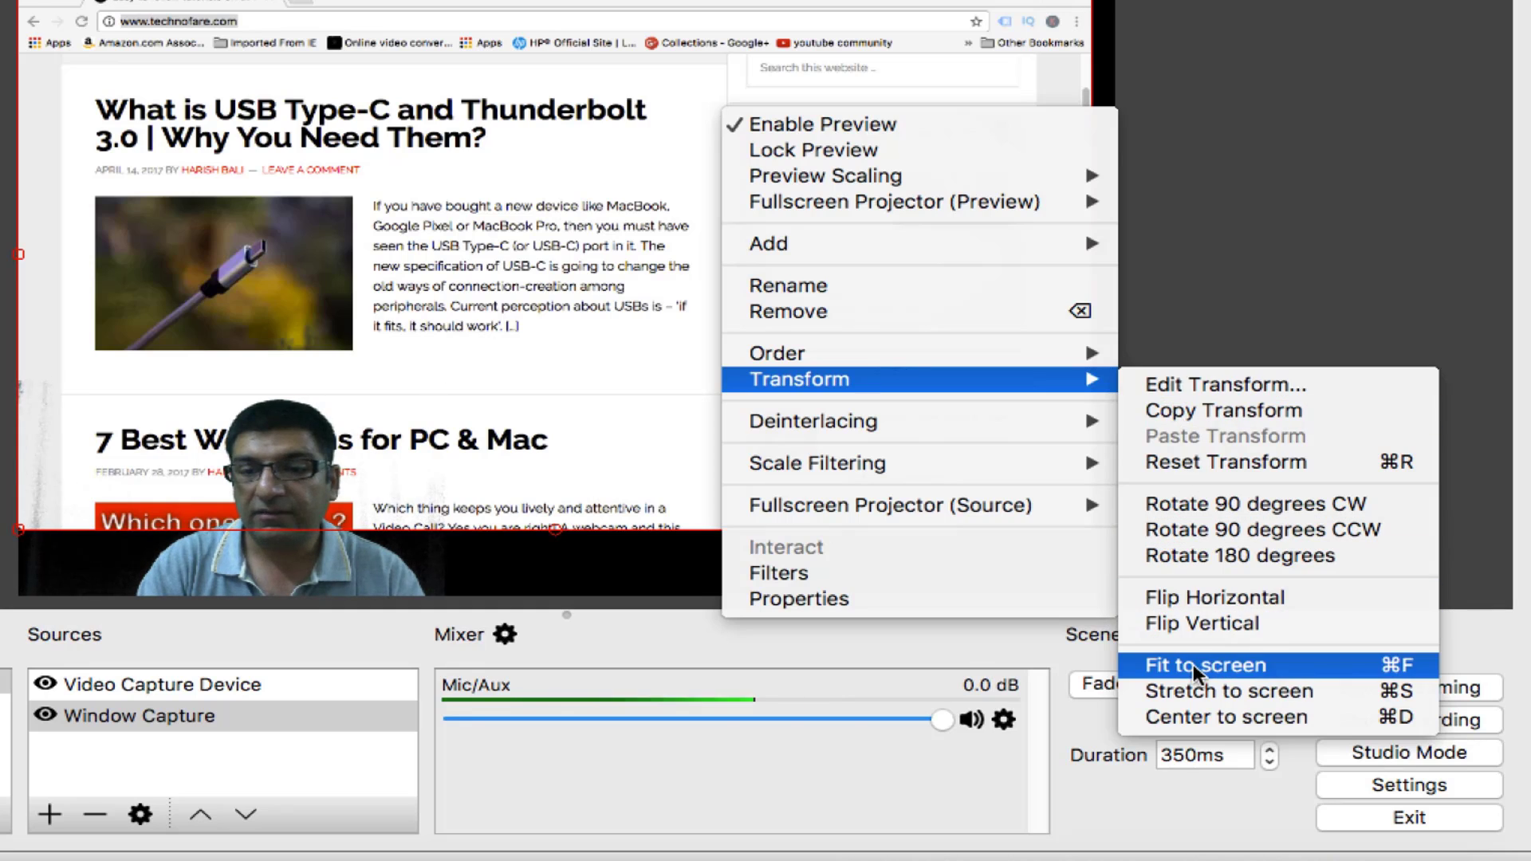
click(1193, 663)
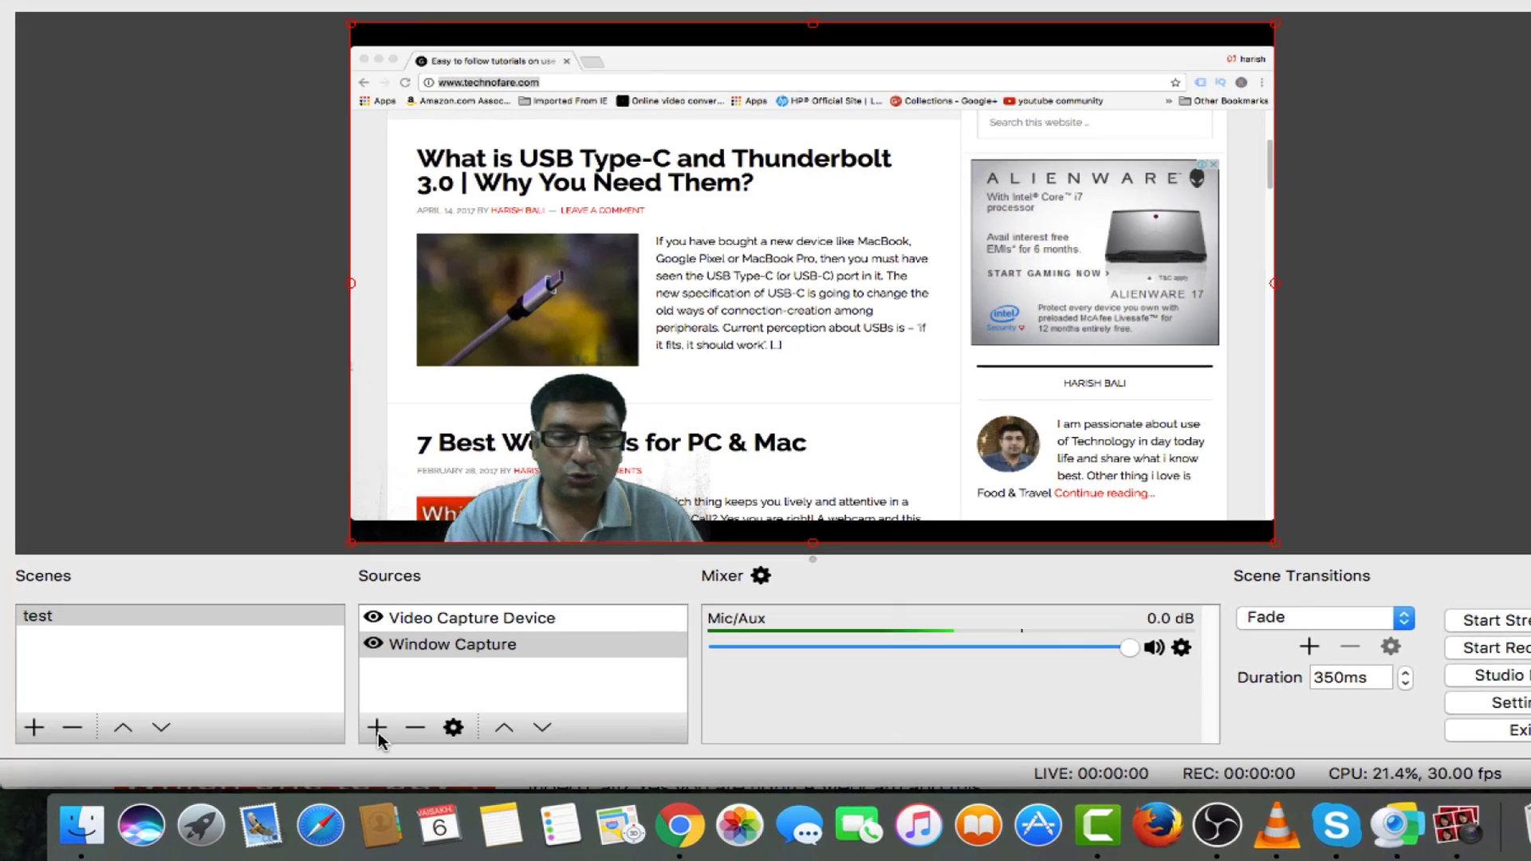
Show the add-source menu from the + button under the Sources panel
click(355, 734)
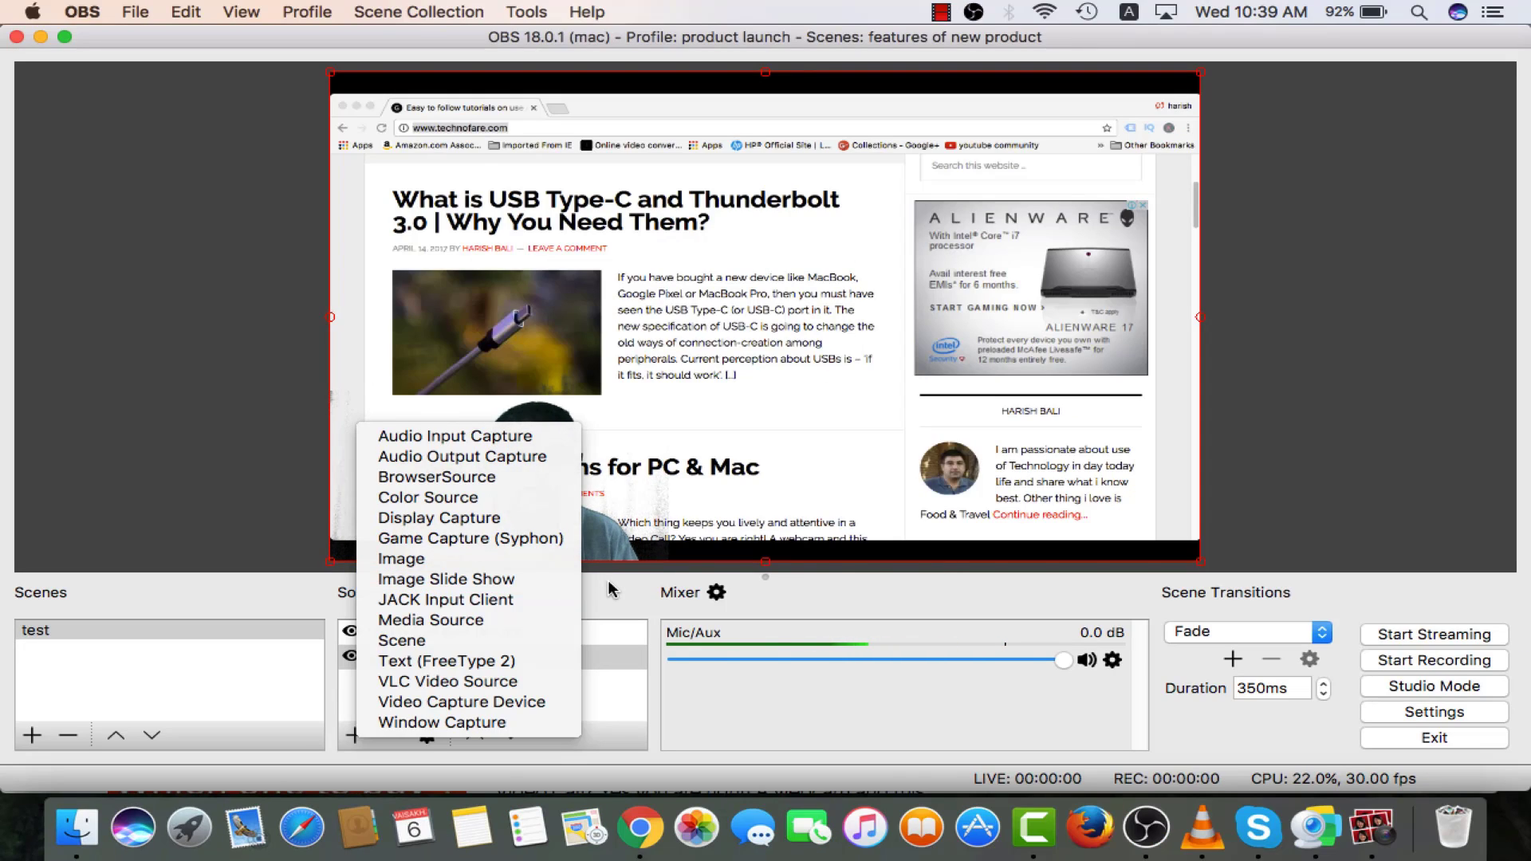
Close the add-source menu, leaving Video Capture Device above Window Capture
click(609, 591)
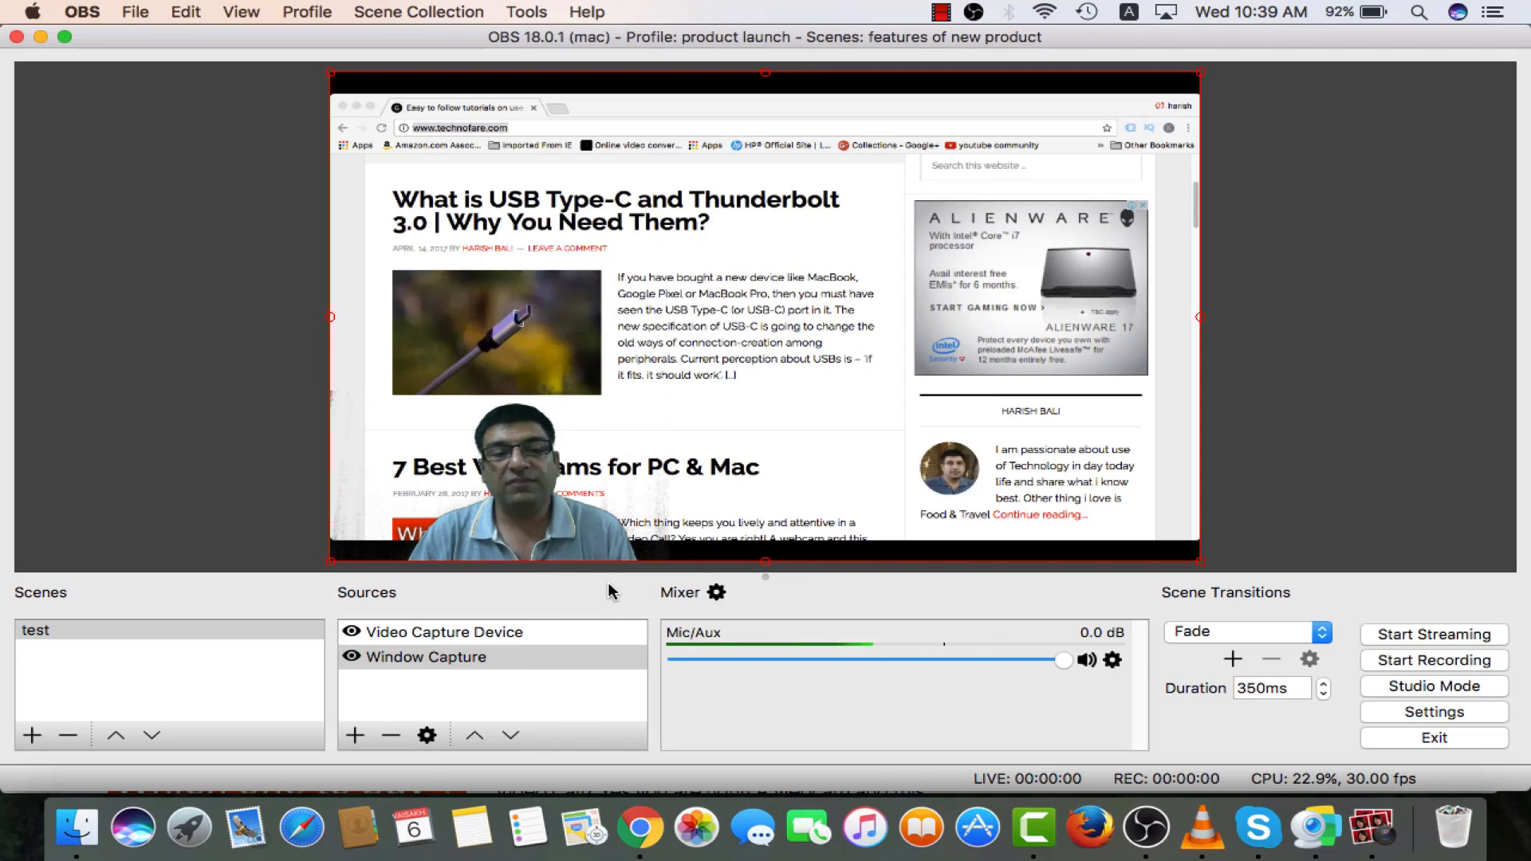